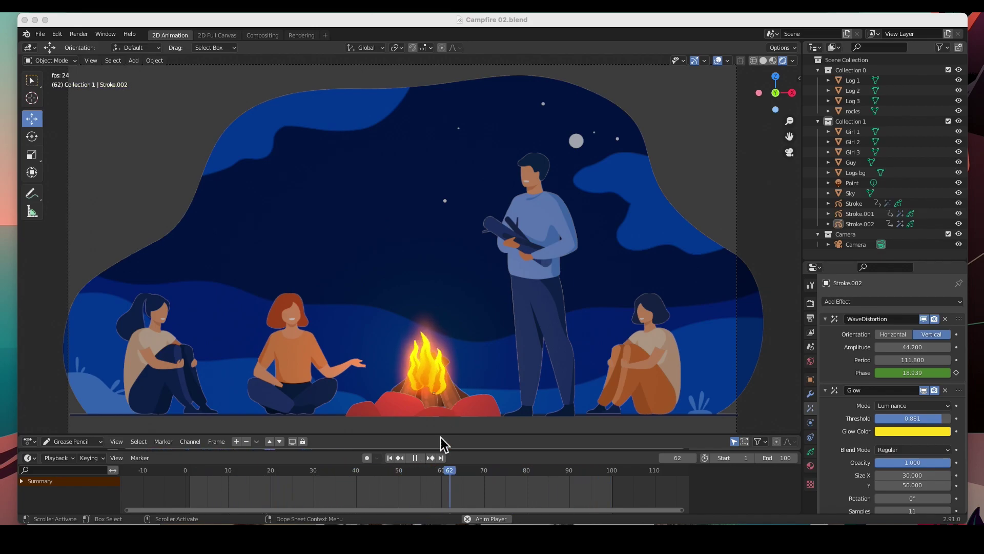
Step: Stop the animation playback and open the recent file Campfire.blend
click(415, 458)
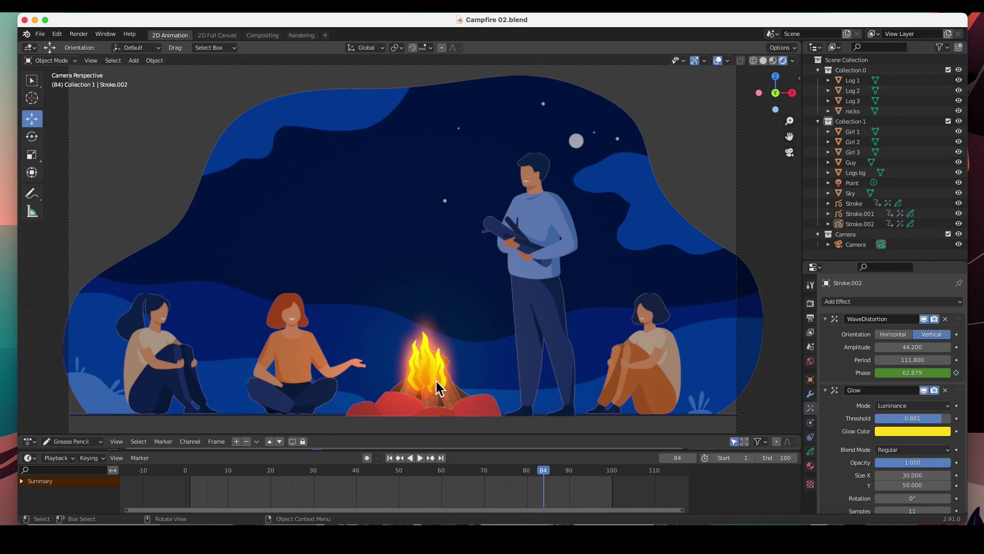
click(39, 34)
mouse_move(47, 66)
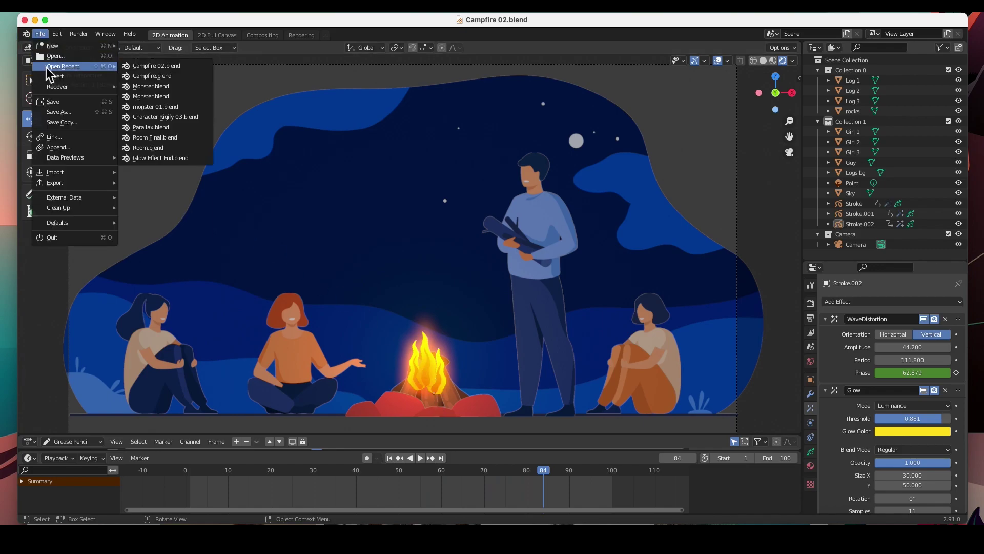
click(139, 76)
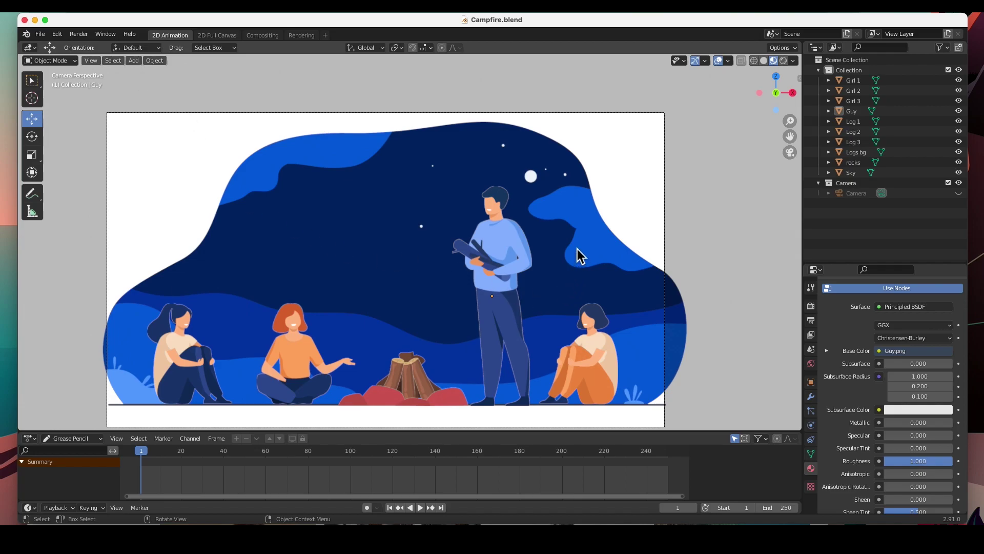
click(494, 233)
drag(493, 297, 714, 248)
key(ctrl+z)
Step: Examine the layered campfire scene from an angle and in camera view, checking individual figures, Log 2, Sky and the Camera
mouse_move(703, 240)
middle_down()
mouse_move(637, 264)
mouse_move(484, 234)
mouse_move(538, 286)
mouse_move(680, 222)
mouse_move(694, 235)
middle_up()
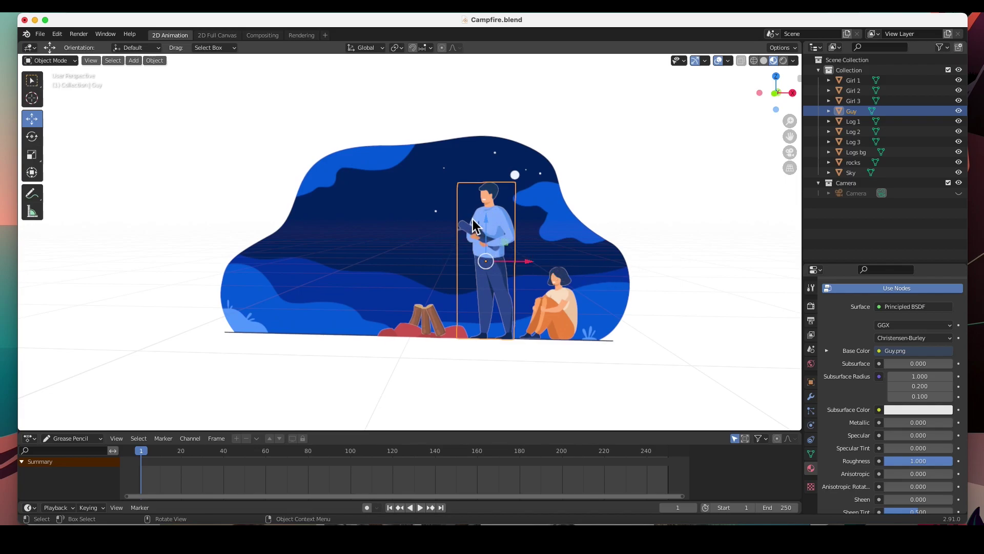
middle_drag(405, 285, 694, 191)
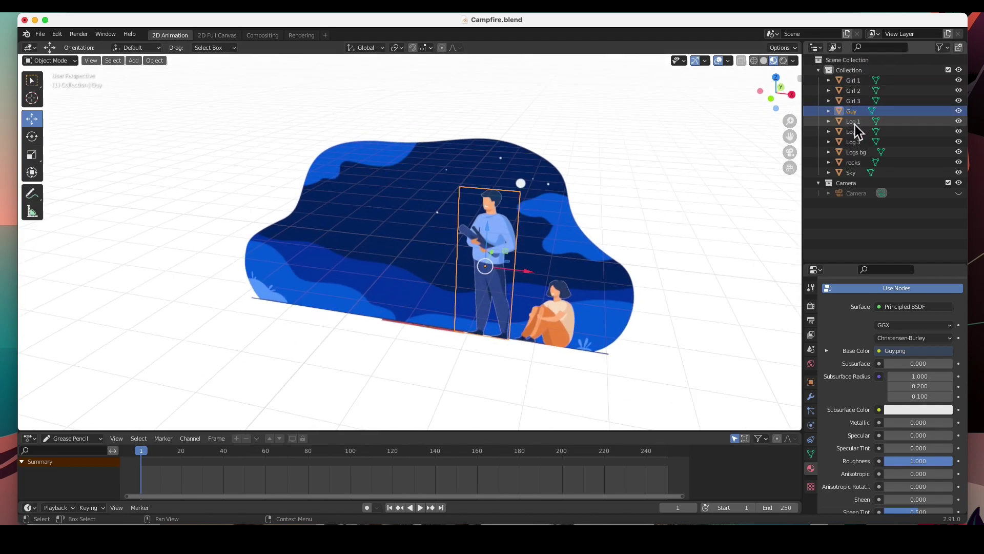
key(KP_0)
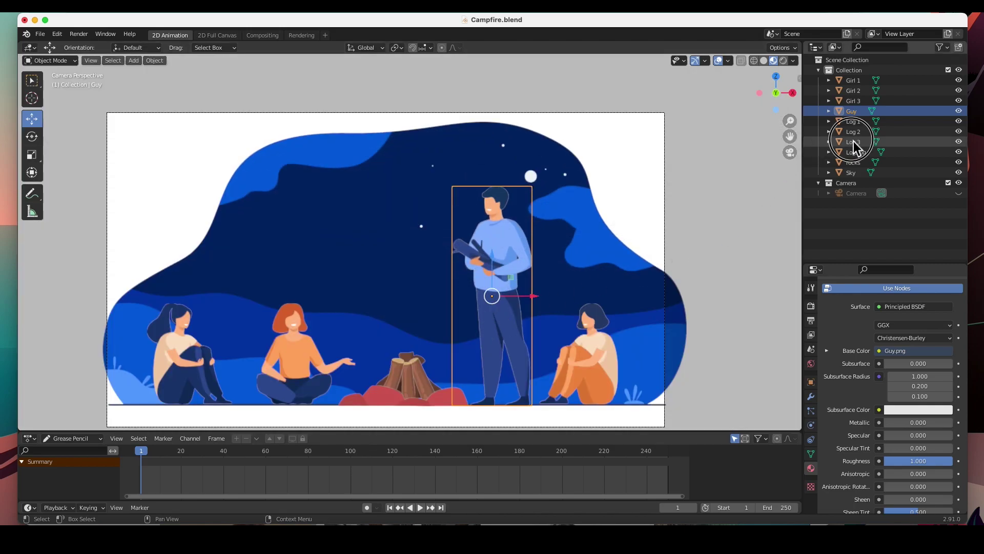
click(853, 132)
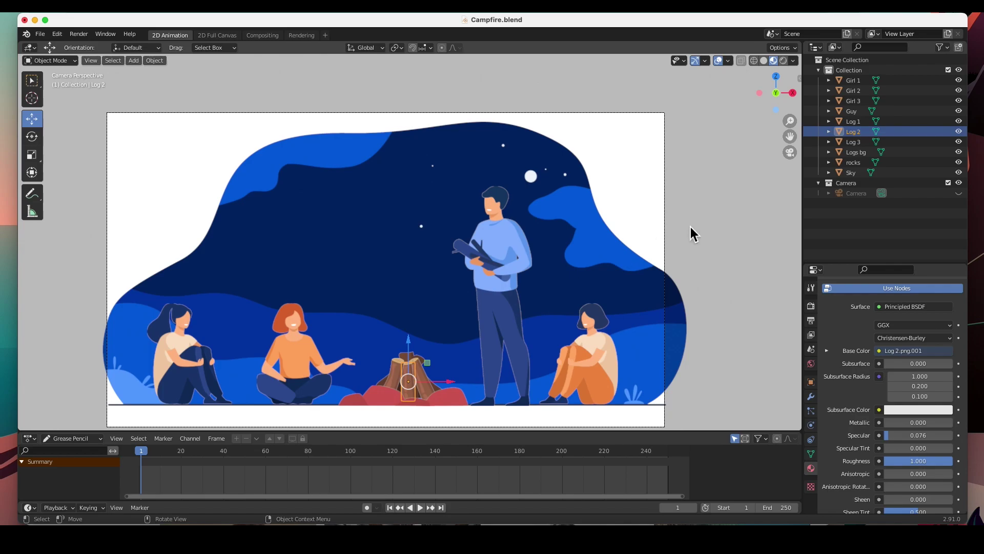
click(856, 113)
click(856, 101)
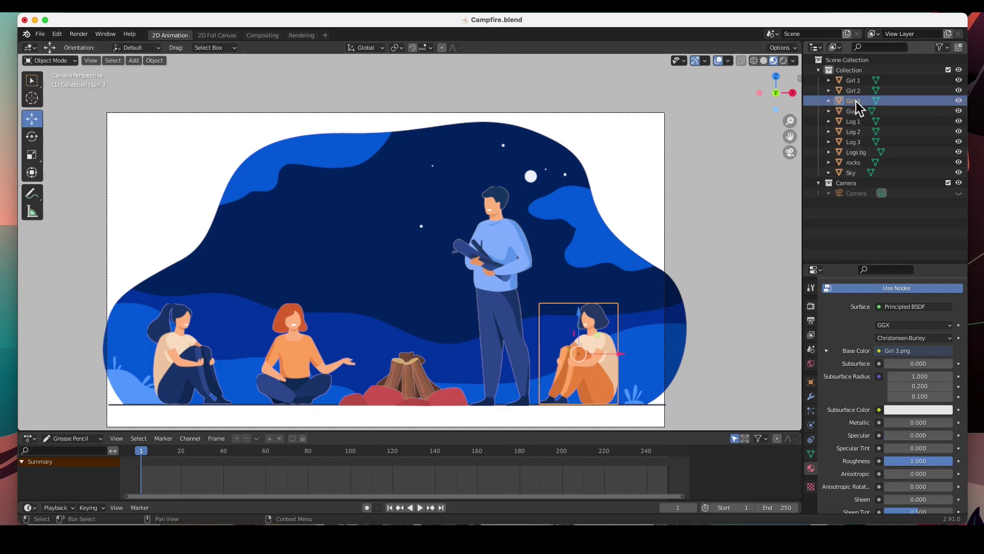
click(850, 173)
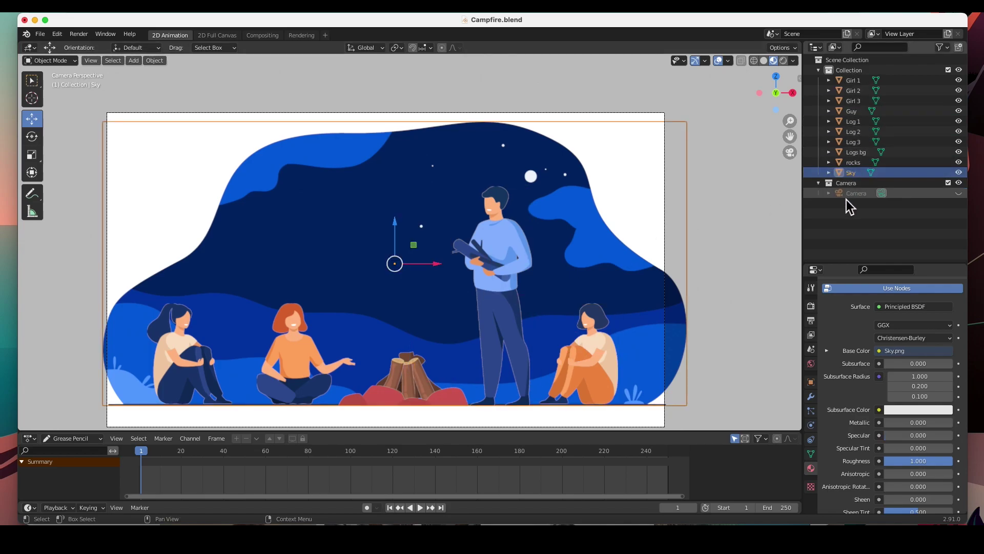
click(850, 195)
click(959, 194)
click(959, 193)
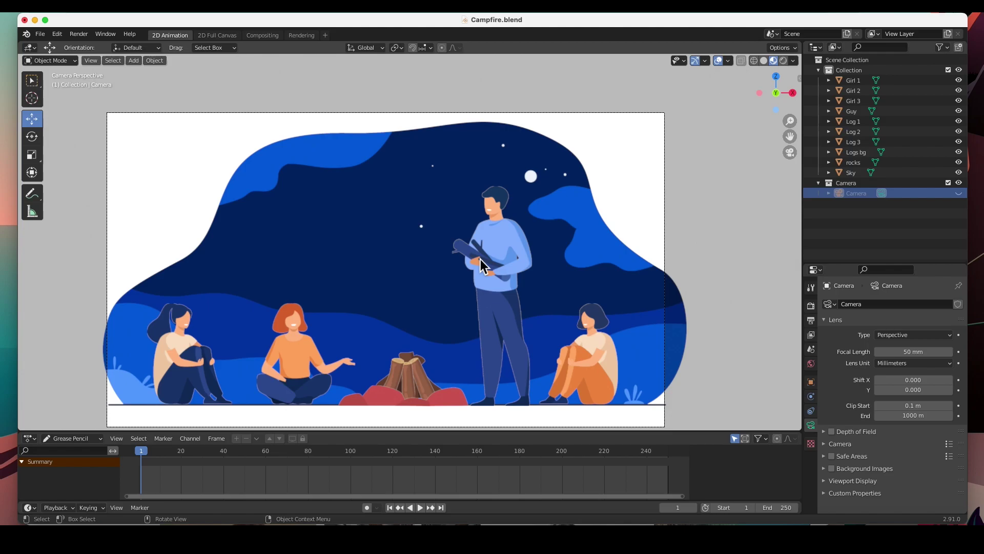
Step: Add a grease pencil Stroke object to the scene
click(70, 64)
click(134, 61)
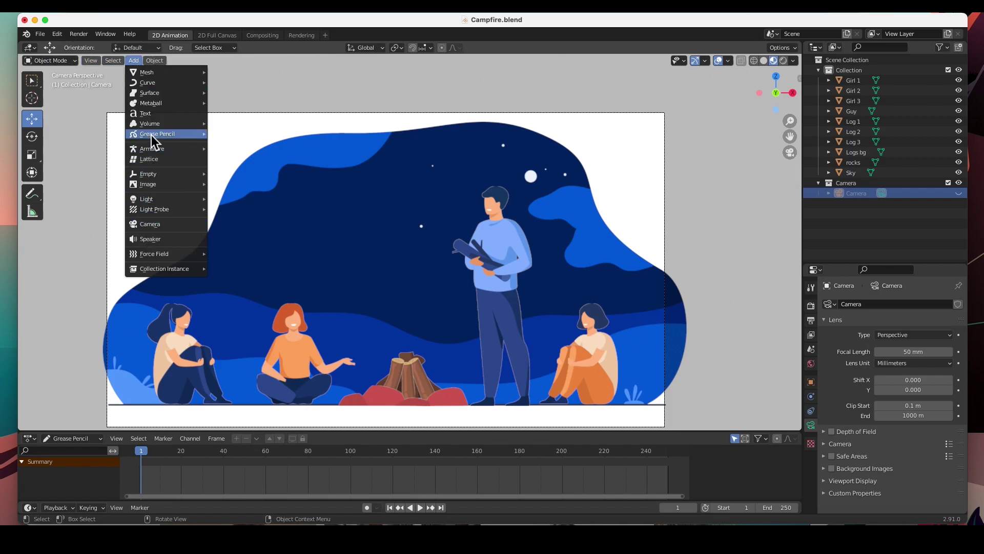
mouse_move(152, 134)
click(229, 146)
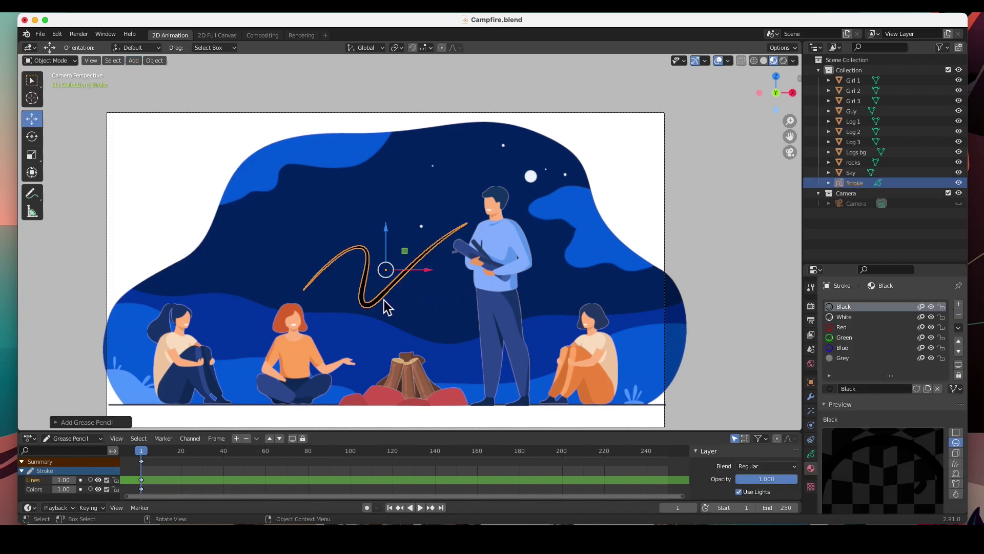
Step: Delete the default stroke inside the new grease pencil object in Edit Mode
key(Tab)
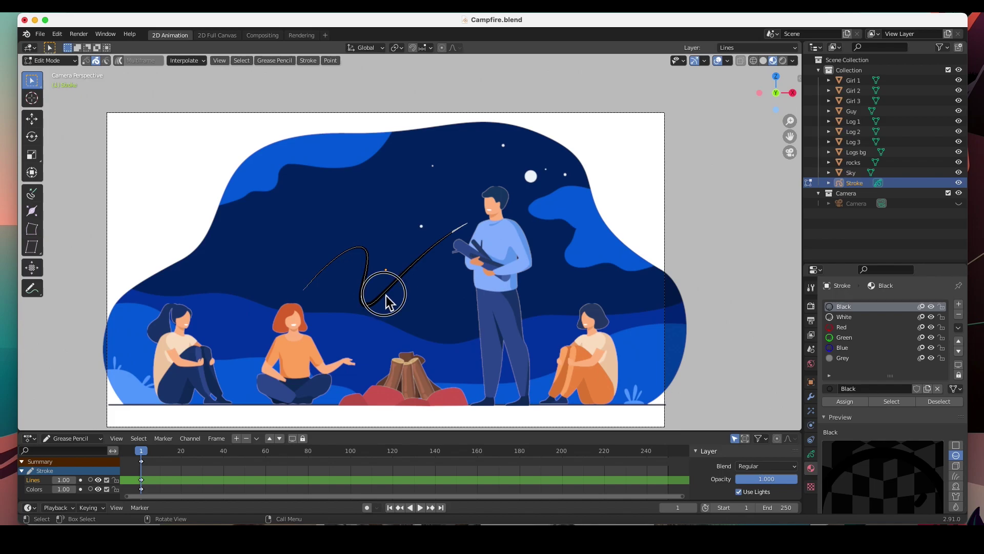
key(x)
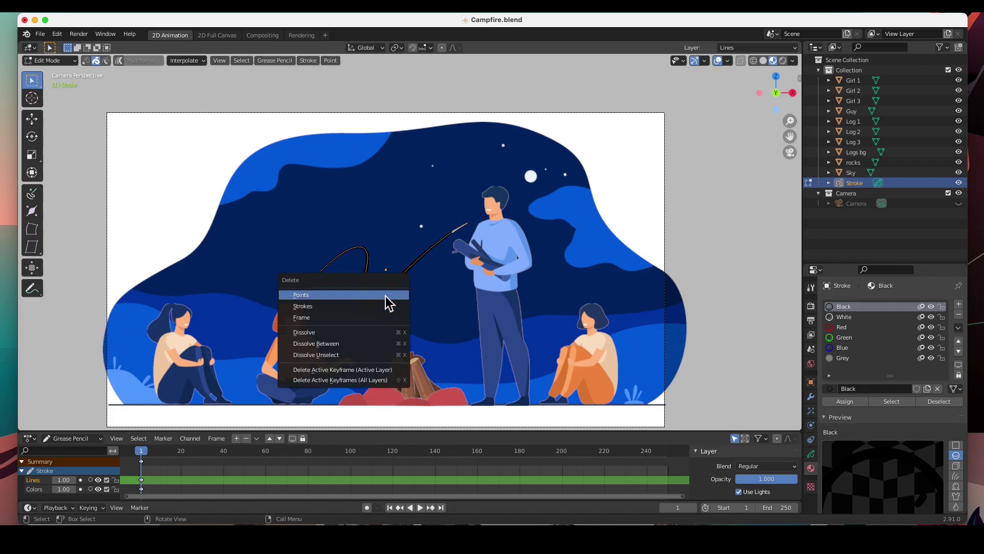
click(351, 309)
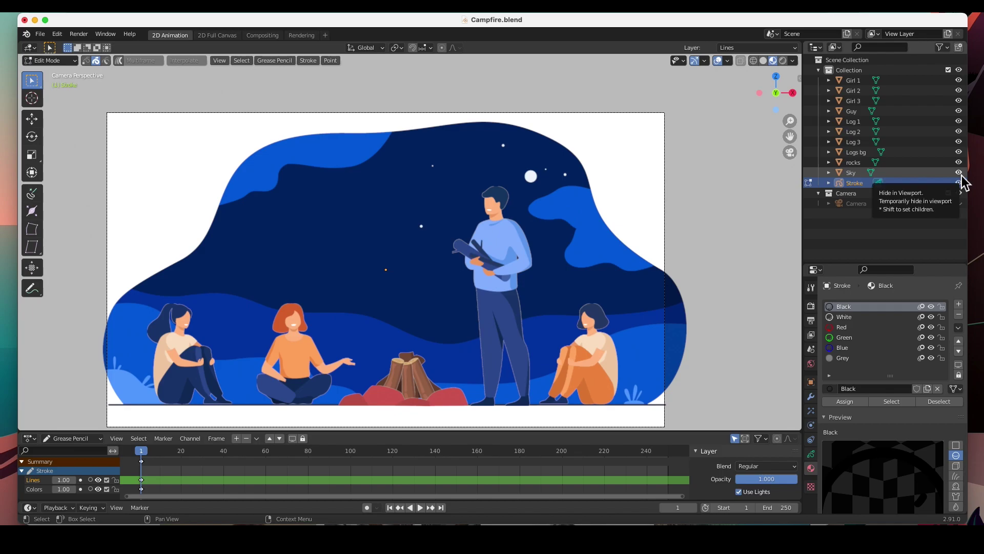
Step: Hide every object in Collection except Stroke and switch the Stroke object to Draw mode
drag(959, 173, 958, 70)
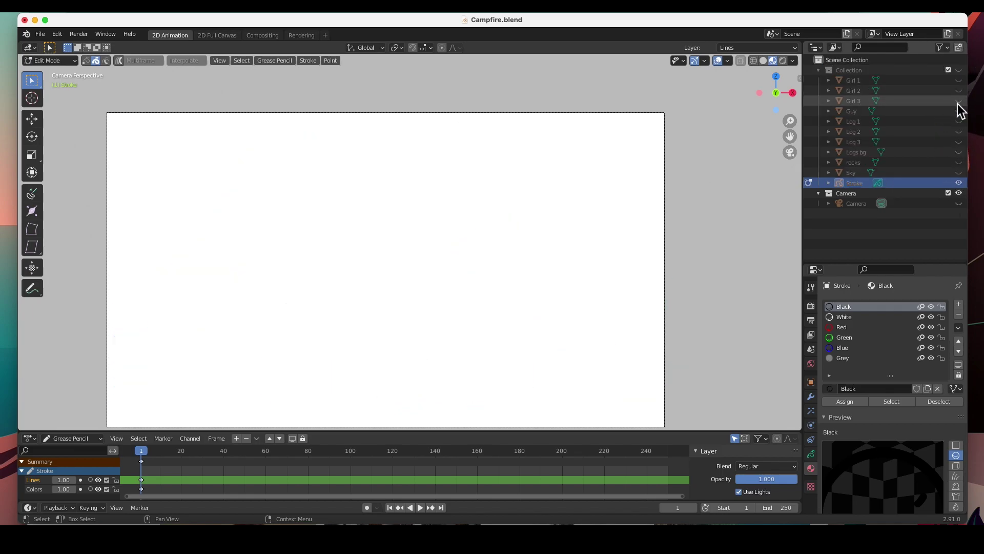
click(959, 70)
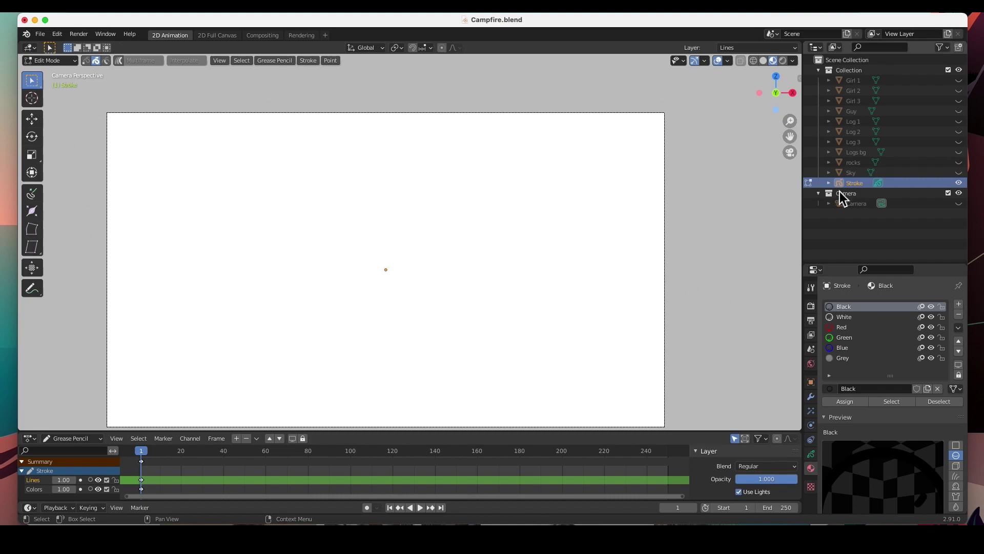
scroll(396, 297, up, 3)
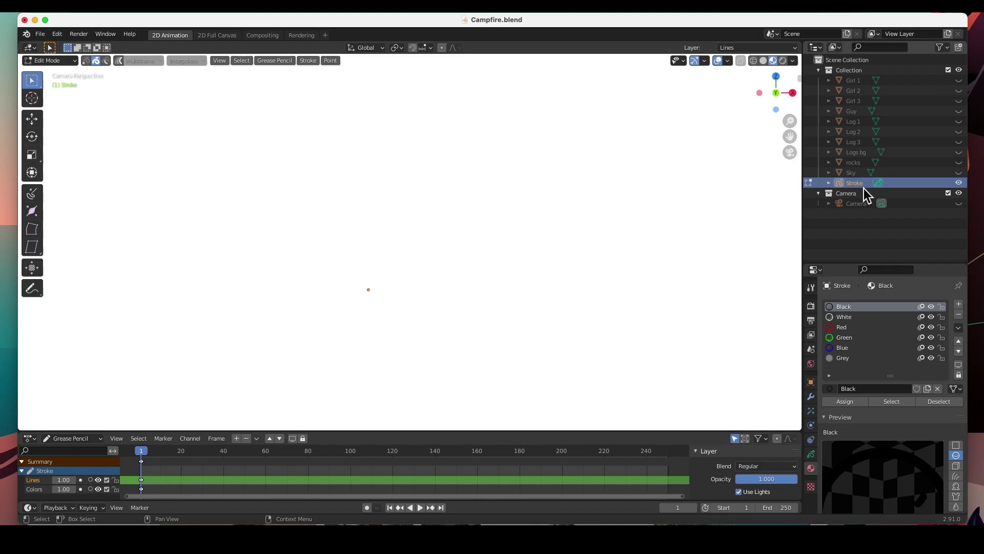
click(53, 61)
click(31, 103)
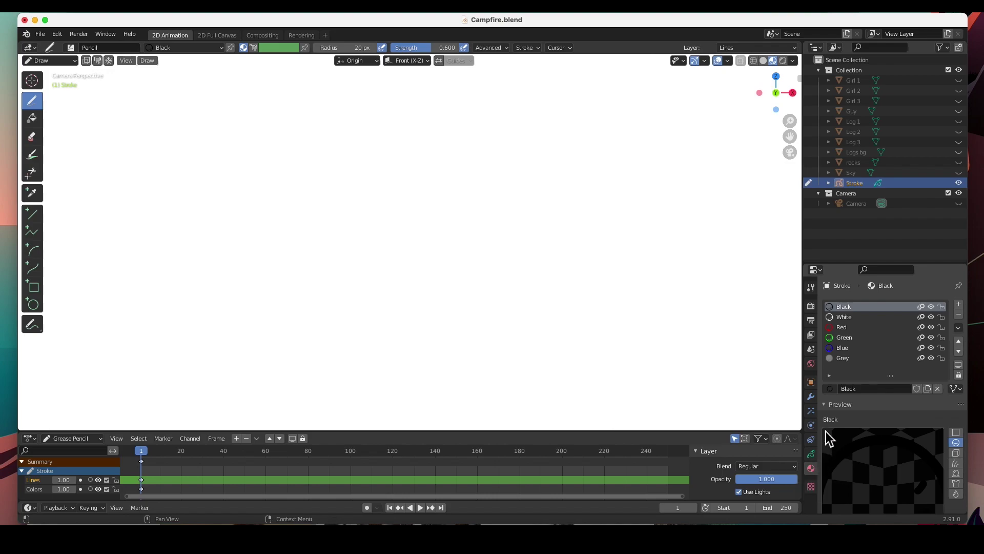
Step: Add a new material slot to the Stroke object and name its material Flame 1
click(826, 404)
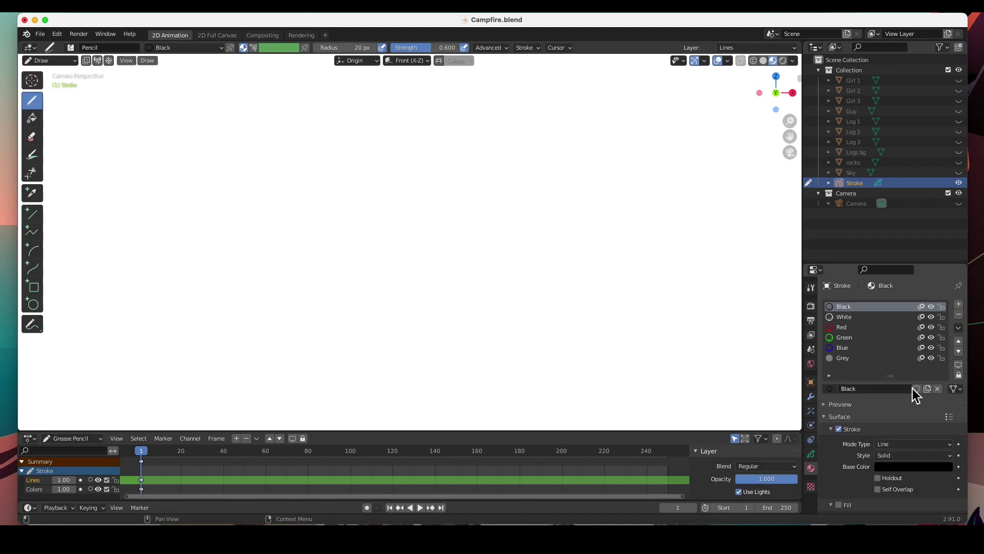
click(958, 306)
click(875, 390)
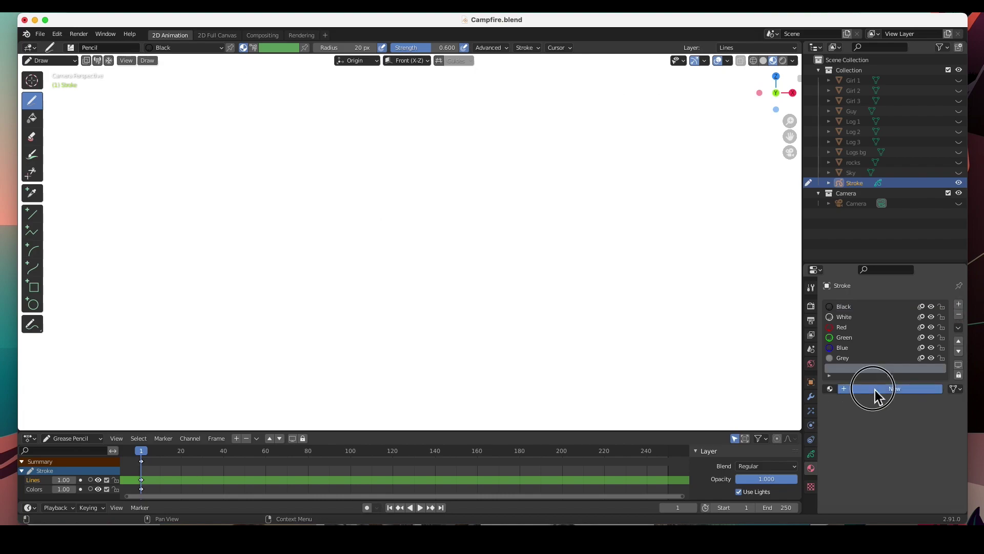
double_click(869, 369)
text(Flame 1)
key(Return)
Step: Turn off Stroke and enable Fill for the Flame 1 material, with an orange fill base color
scroll(847, 363, down, 4)
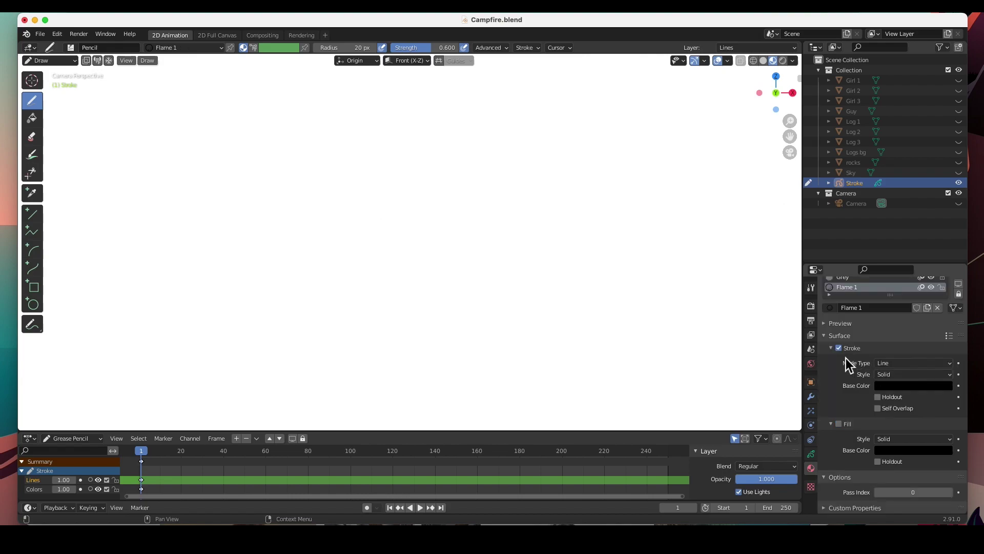
click(839, 424)
click(908, 452)
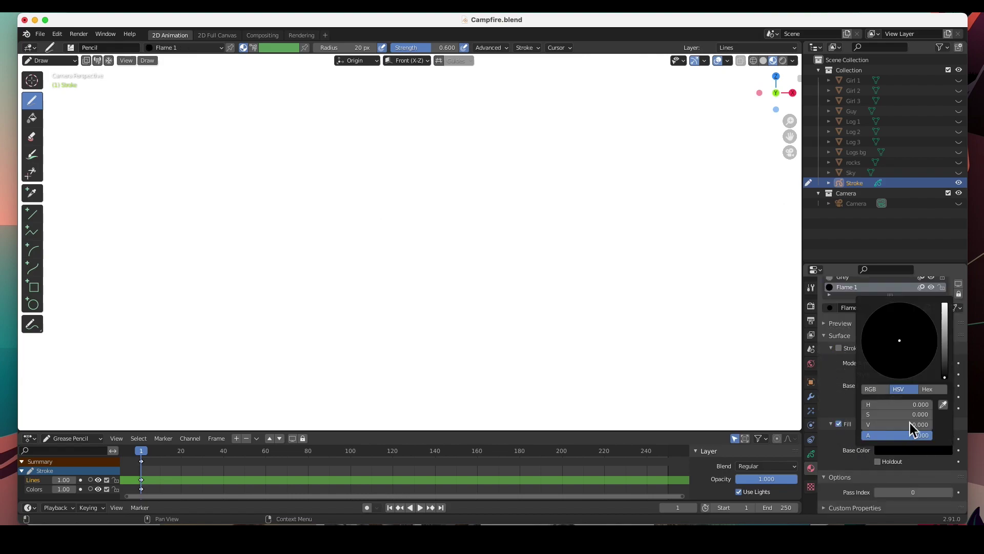
drag(944, 377, 944, 304)
drag(901, 344, 881, 379)
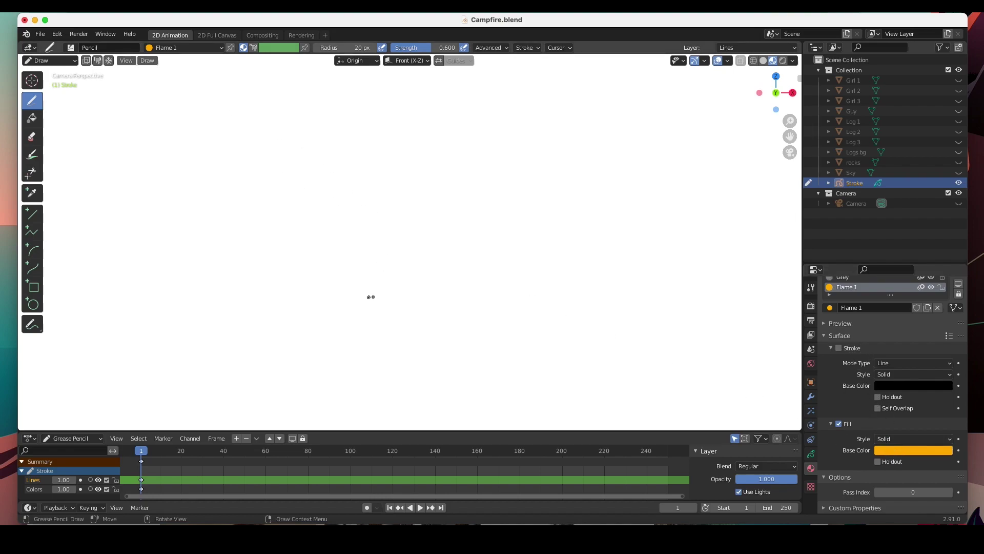
Step: Draw a teardrop-shaped flame with a pointed tip and smooth its outline in Sculpt Mode using a 136 px brush radius
mouse_move(386, 337)
mouse_down()
mouse_move(349, 319)
mouse_move(346, 286)
mouse_move(418, 98)
mouse_move(449, 179)
mouse_move(461, 264)
mouse_move(443, 325)
mouse_move(400, 345)
mouse_up()
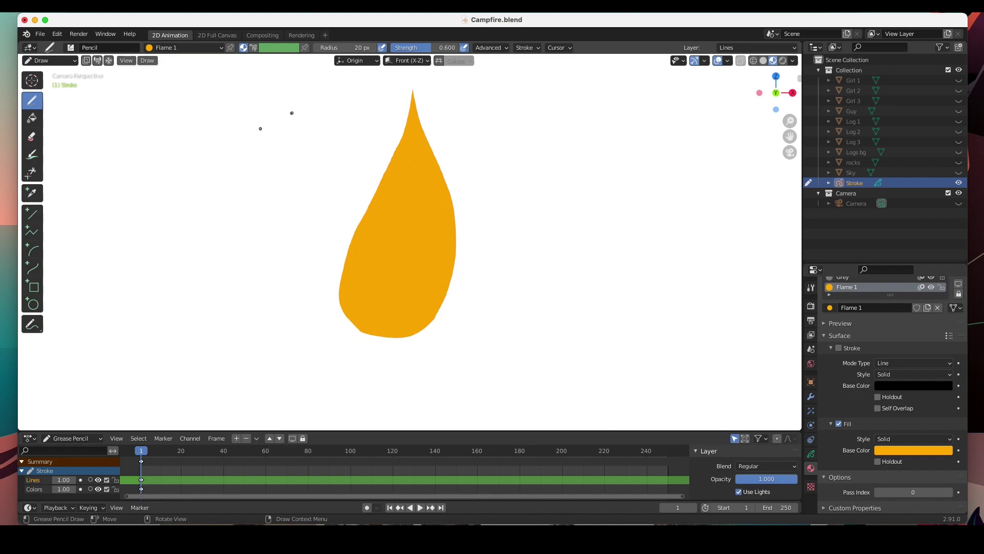
click(66, 63)
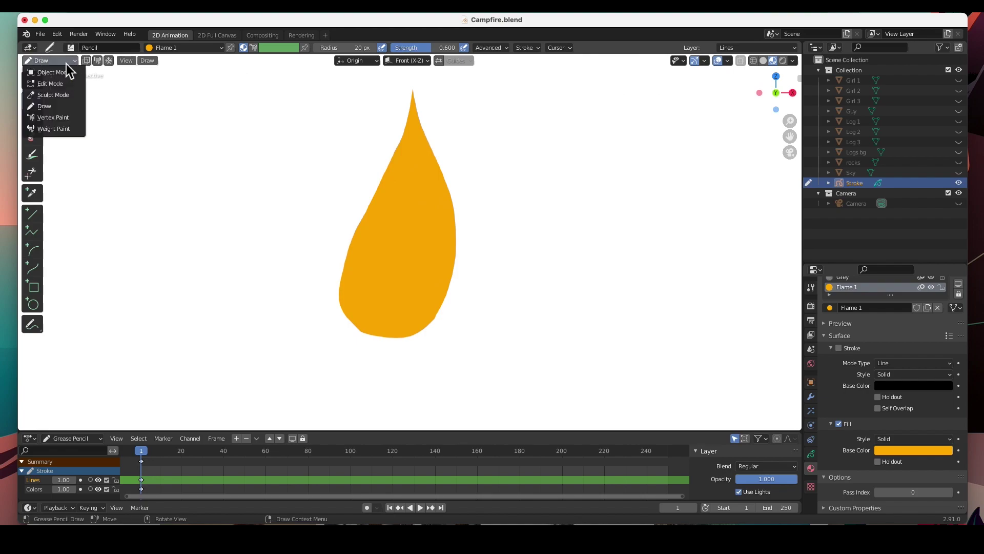
click(61, 92)
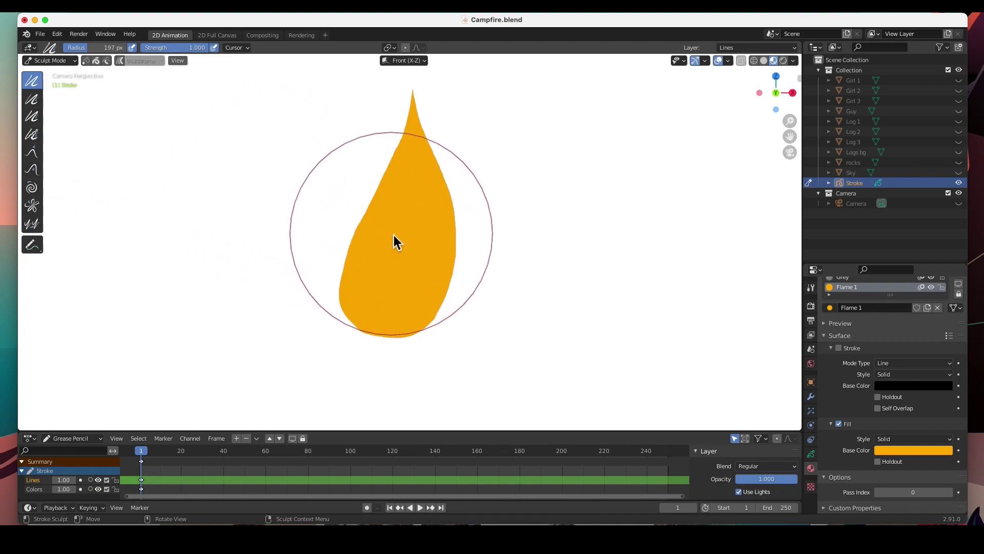
key(f)
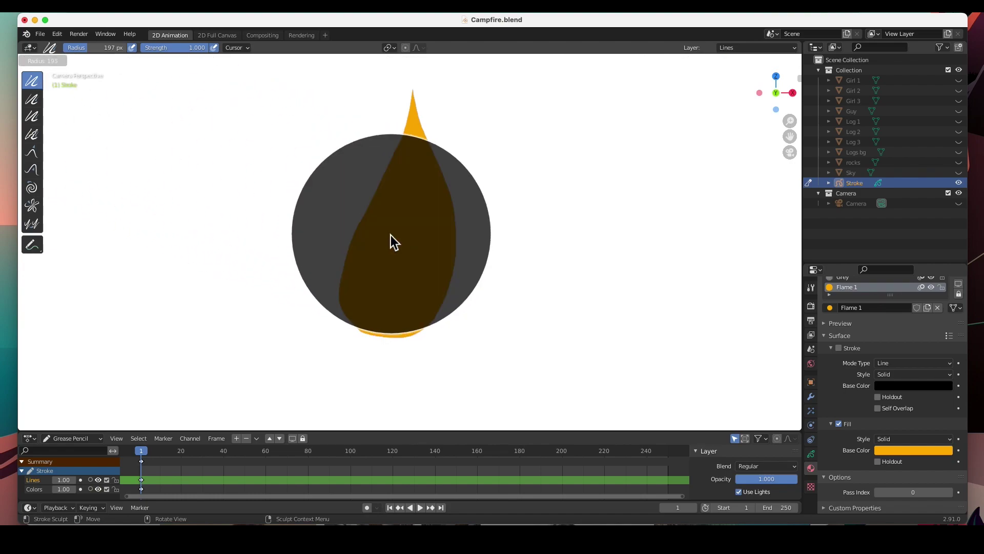
click(364, 235)
mouse_move(349, 267)
mouse_down()
mouse_move(398, 209)
mouse_move(420, 143)
mouse_move(459, 226)
mouse_move(388, 109)
mouse_move(389, 226)
mouse_move(370, 334)
mouse_move(452, 210)
mouse_move(486, 258)
mouse_move(470, 217)
mouse_move(482, 202)
mouse_move(402, 306)
mouse_move(394, 141)
mouse_move(450, 213)
mouse_up()
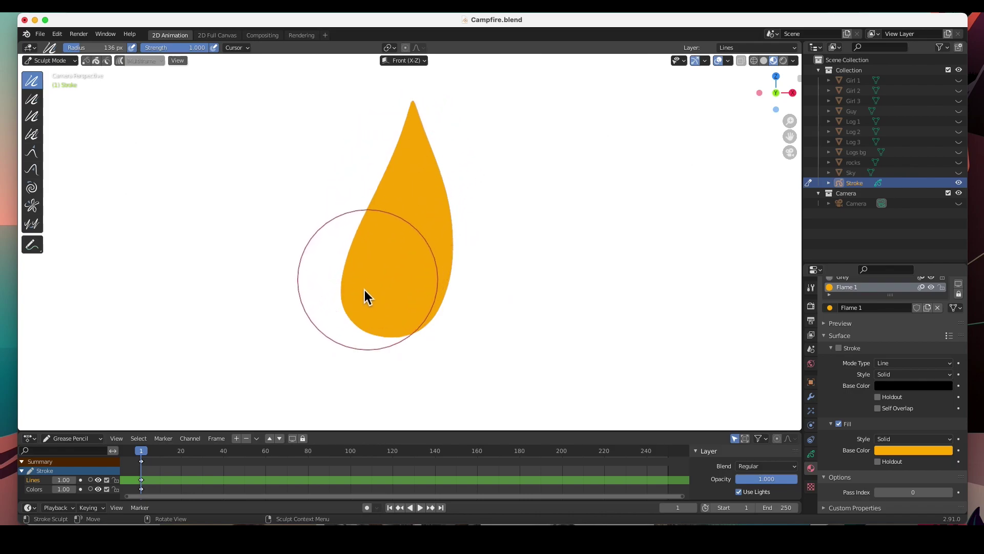
Step: Return to Draw mode and add a second material named Flame 2 with Stroke turned off
click(54, 60)
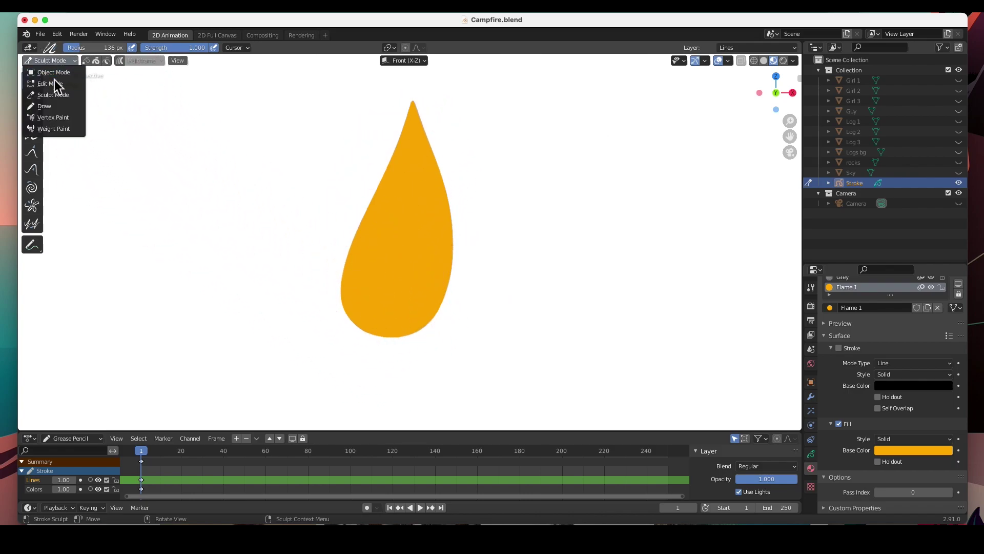
click(44, 106)
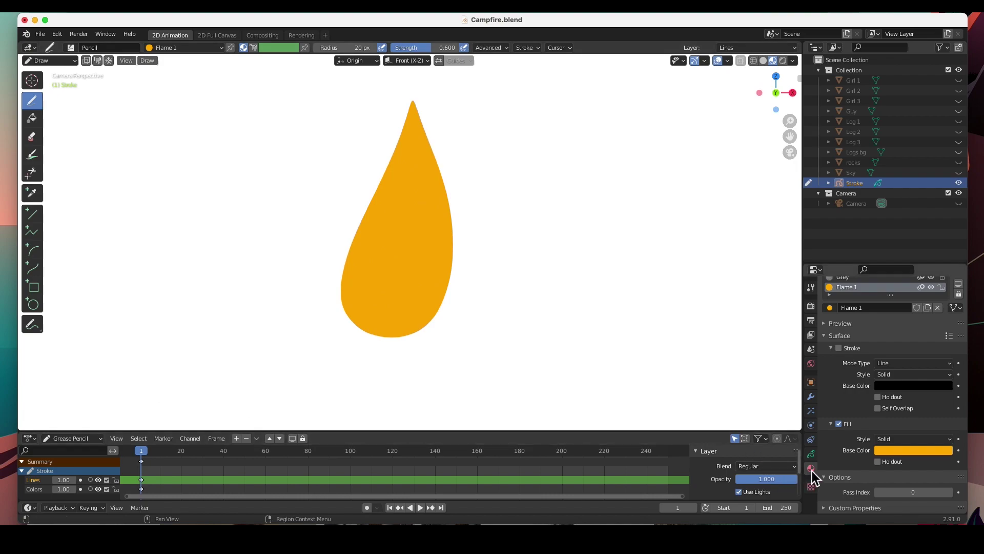
scroll(892, 388, up, 4)
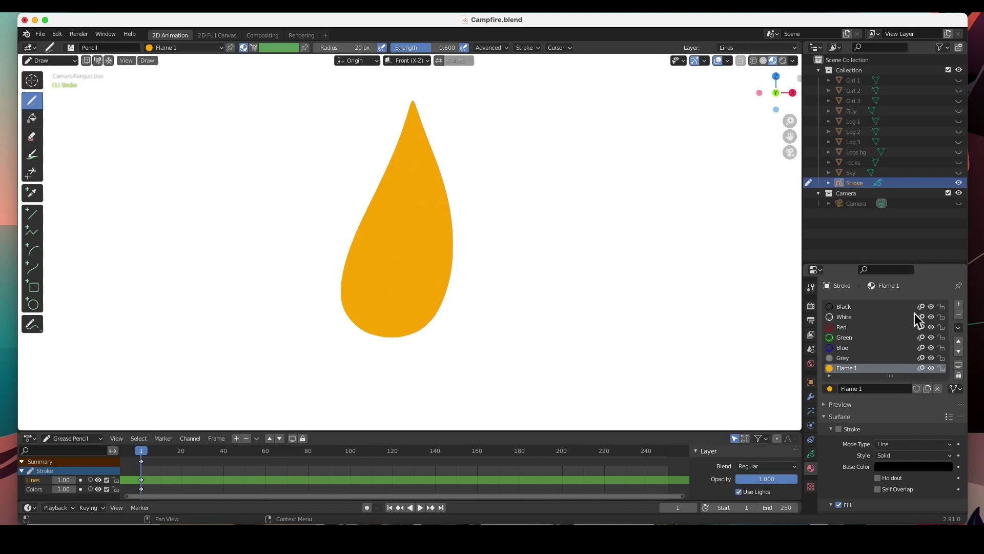
click(959, 305)
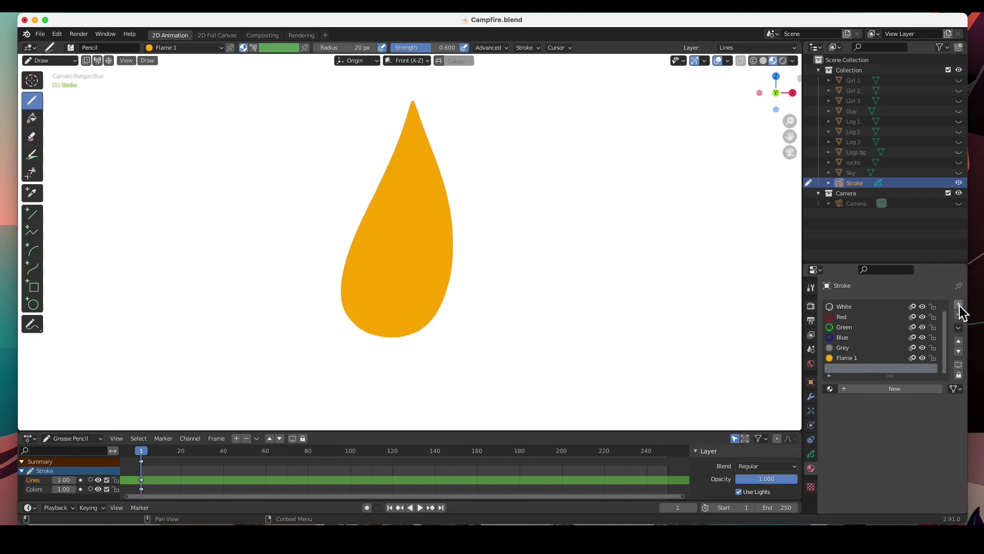
click(878, 389)
double_click(859, 369)
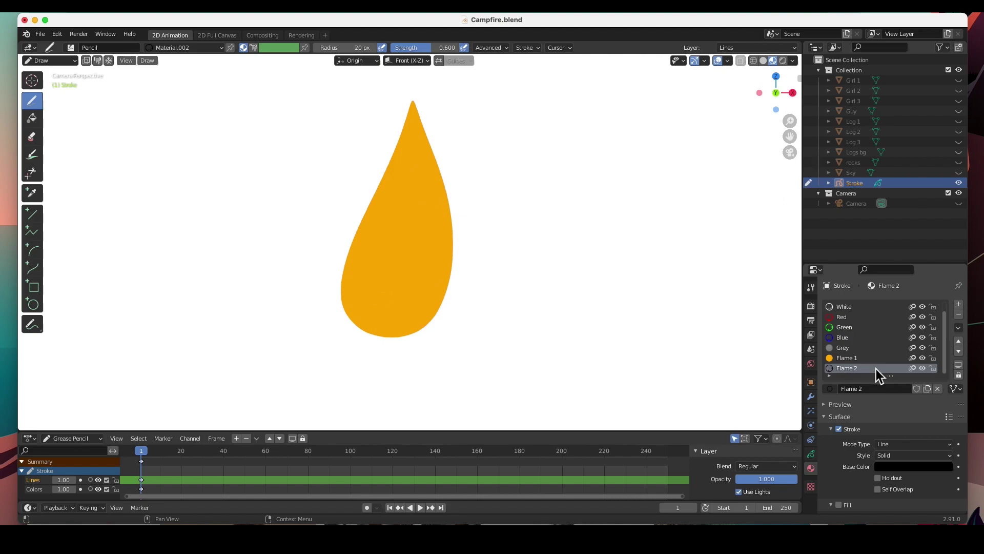
scroll(860, 424, down, 4)
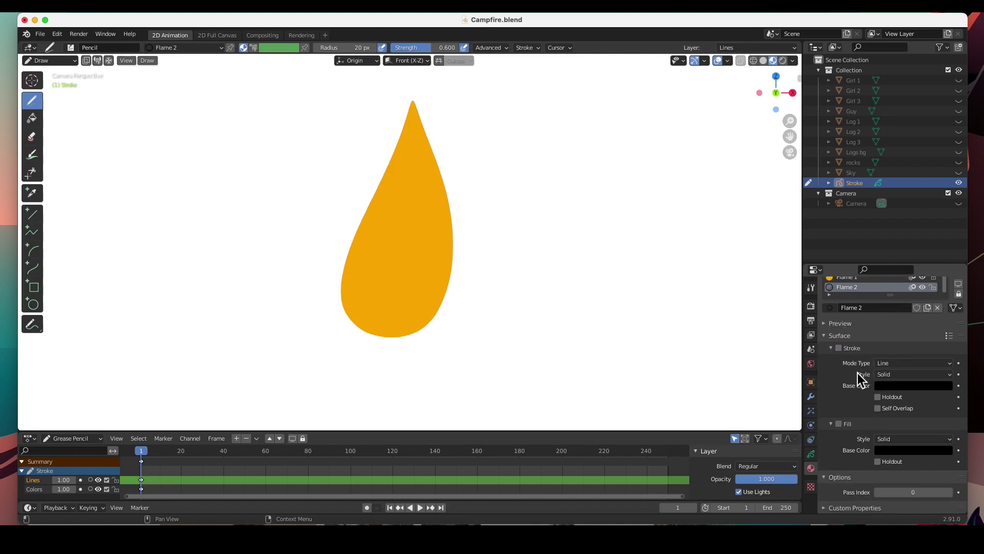
Step: Enable Fill for the Flame 2 material and give it a red fill base color
click(841, 426)
click(905, 450)
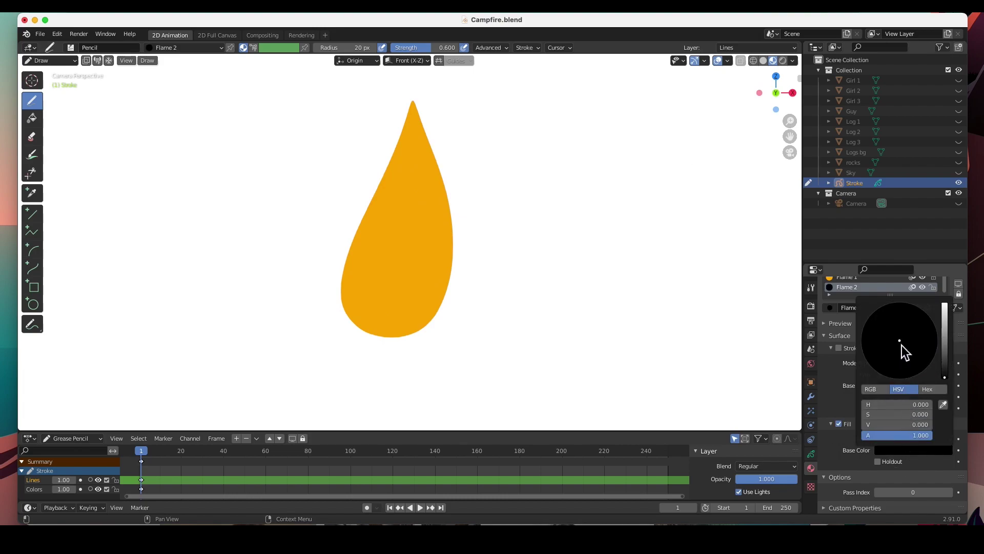
scroll(931, 354, up, 20)
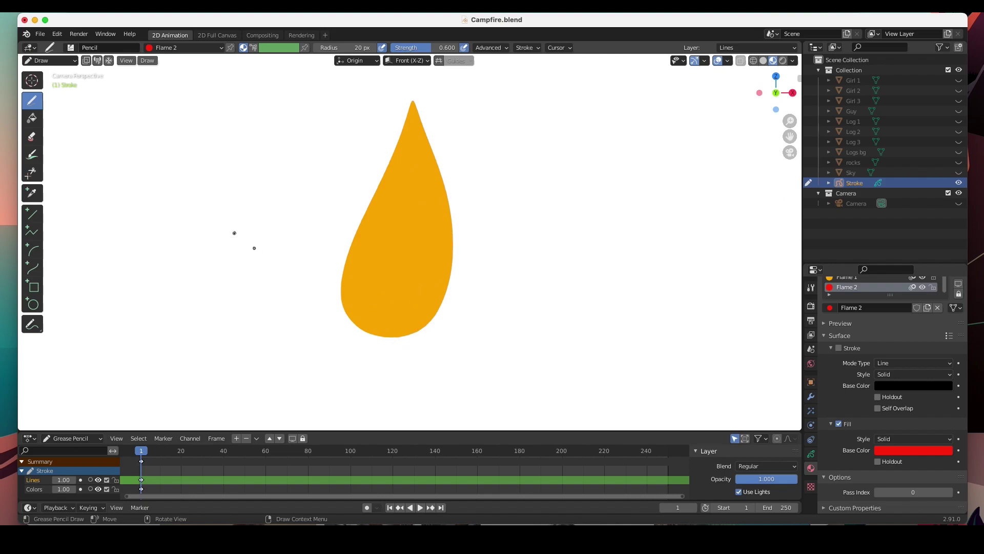
Step: Draw a narrow red inner flame rising from the base of the orange one and smooth its outline in Sculpt Mode
mouse_move(381, 336)
mouse_down()
mouse_move(365, 321)
mouse_move(369, 288)
mouse_move(411, 159)
mouse_move(425, 208)
mouse_move(413, 338)
mouse_move(382, 336)
mouse_up()
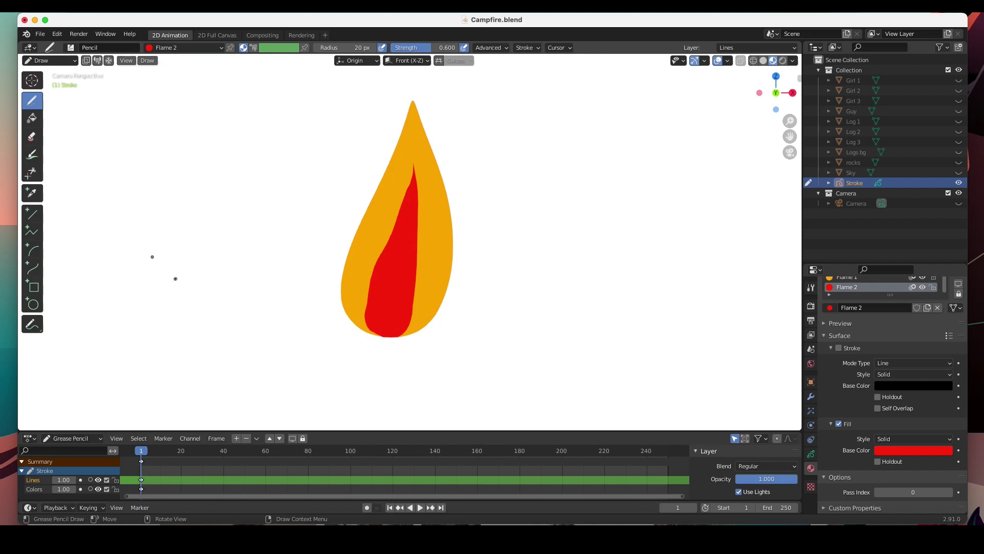
click(46, 63)
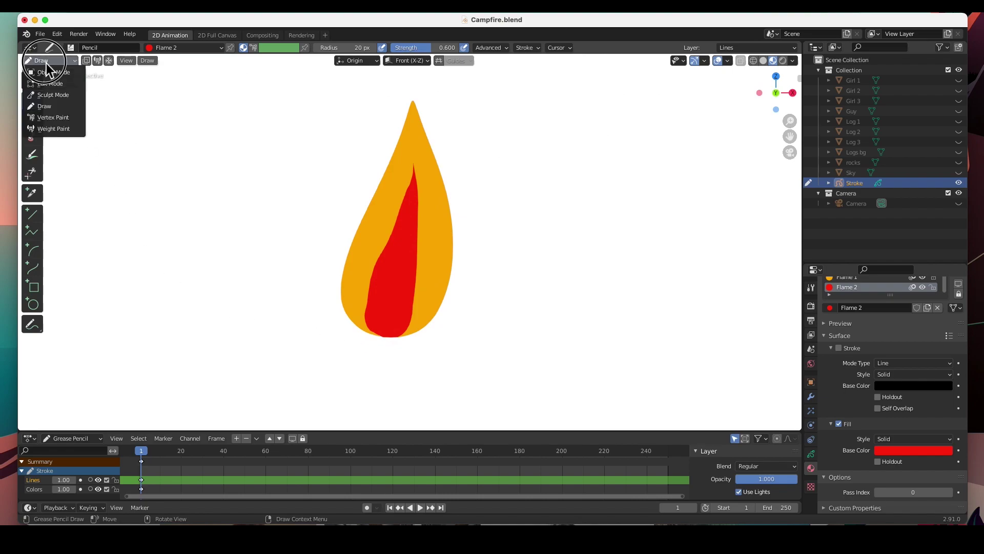
click(45, 94)
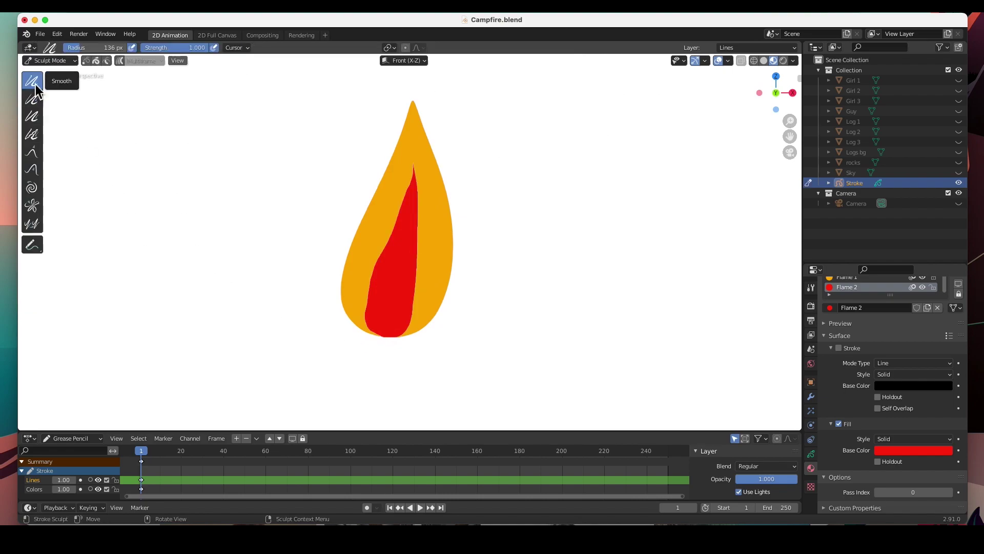
mouse_move(445, 228)
mouse_down()
mouse_move(375, 226)
mouse_move(425, 228)
mouse_move(416, 251)
mouse_move(373, 283)
mouse_move(379, 299)
mouse_move(412, 202)
mouse_move(405, 186)
mouse_move(410, 196)
mouse_move(378, 278)
mouse_move(430, 297)
mouse_up()
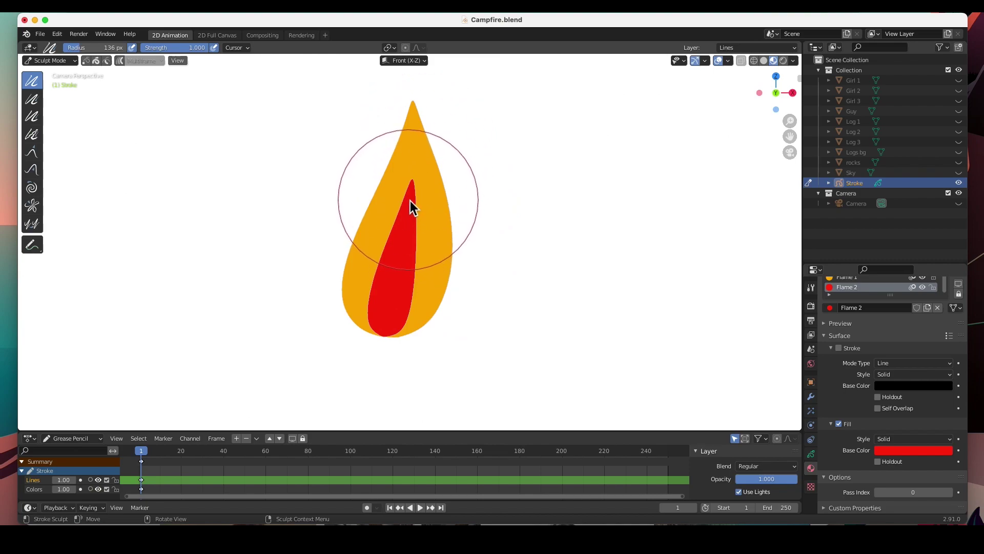
Step: Bend the flame outlines with the Push brush at 112 px radius and 0.600 strength, and even out the curves with the Smooth brush
click(36, 171)
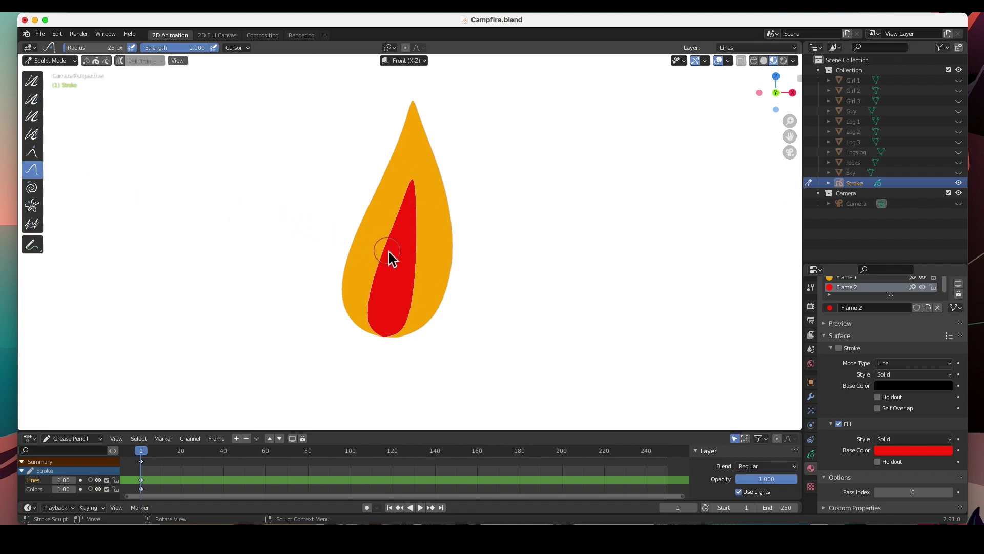
key(f)
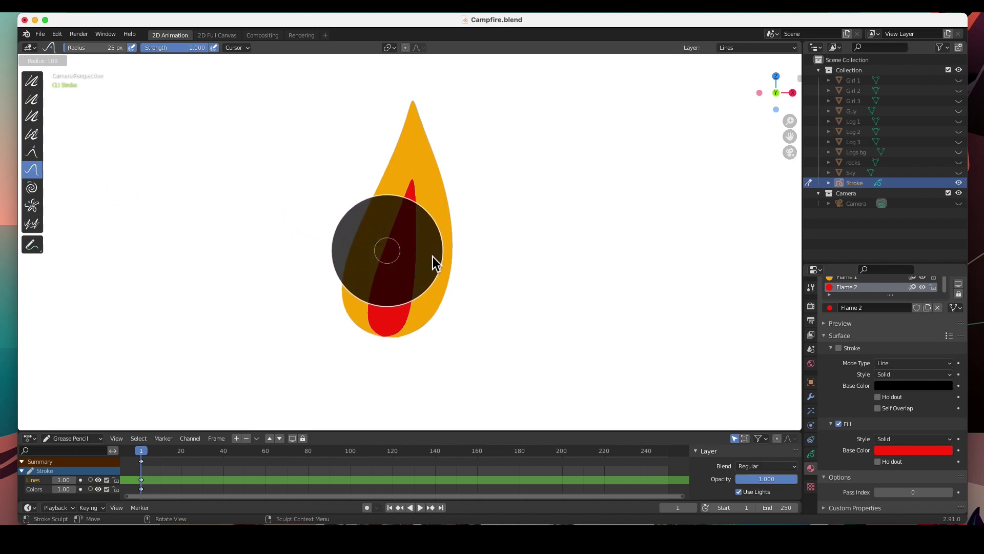
click(434, 256)
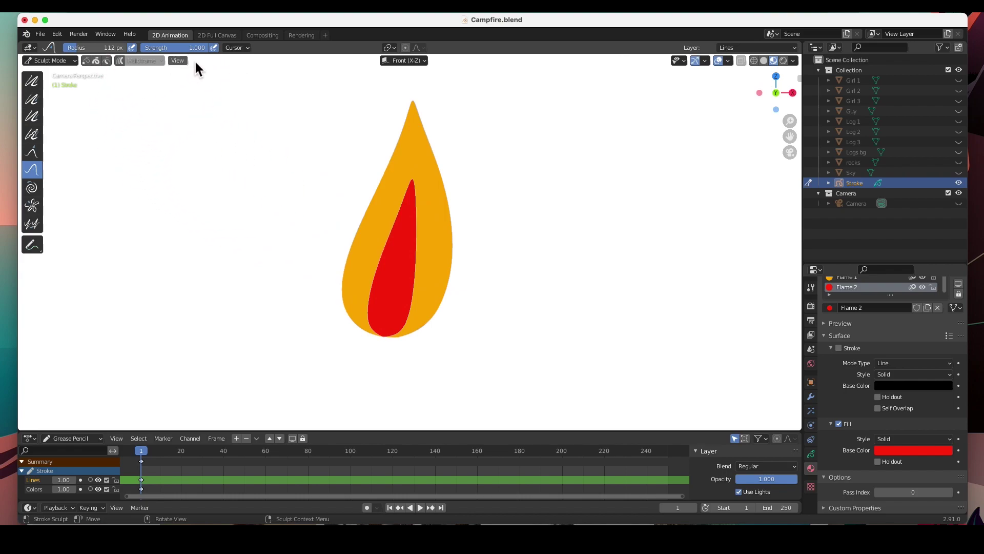
drag(202, 50, 181, 50)
mouse_move(402, 249)
mouse_down()
mouse_move(411, 216)
mouse_move(384, 278)
mouse_move(485, 246)
mouse_move(459, 176)
mouse_move(472, 300)
mouse_move(463, 285)
mouse_move(459, 215)
mouse_up()
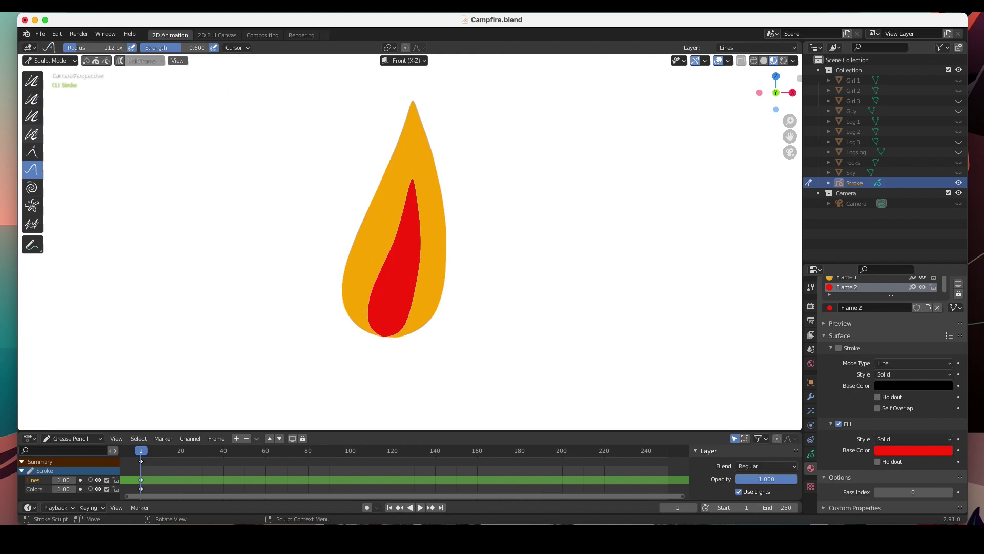
click(30, 81)
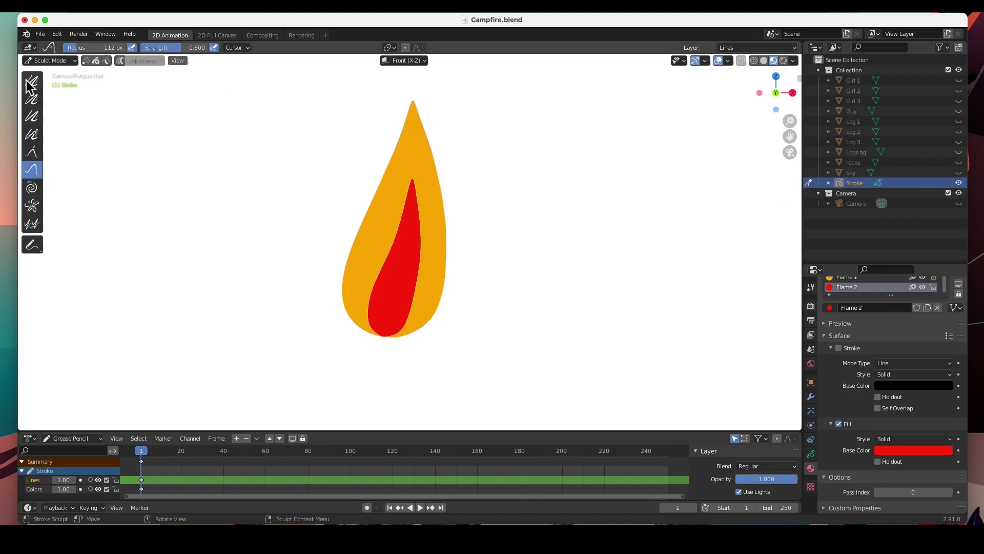
mouse_move(388, 195)
mouse_down()
mouse_move(429, 202)
mouse_move(424, 275)
mouse_move(454, 176)
mouse_up()
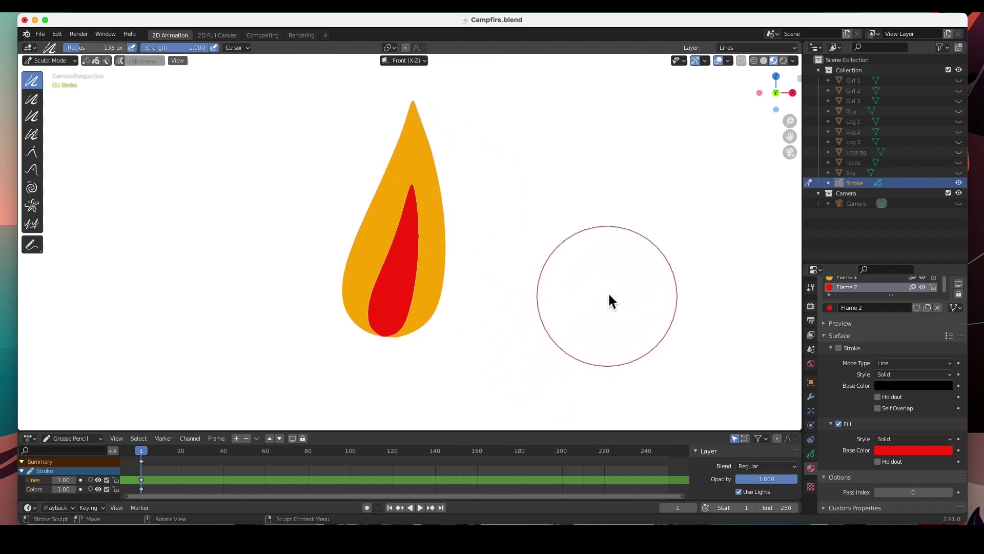
Step: In Edit Mode, move both flame shapes together so their base sits on the object's origin point
key(Tab)
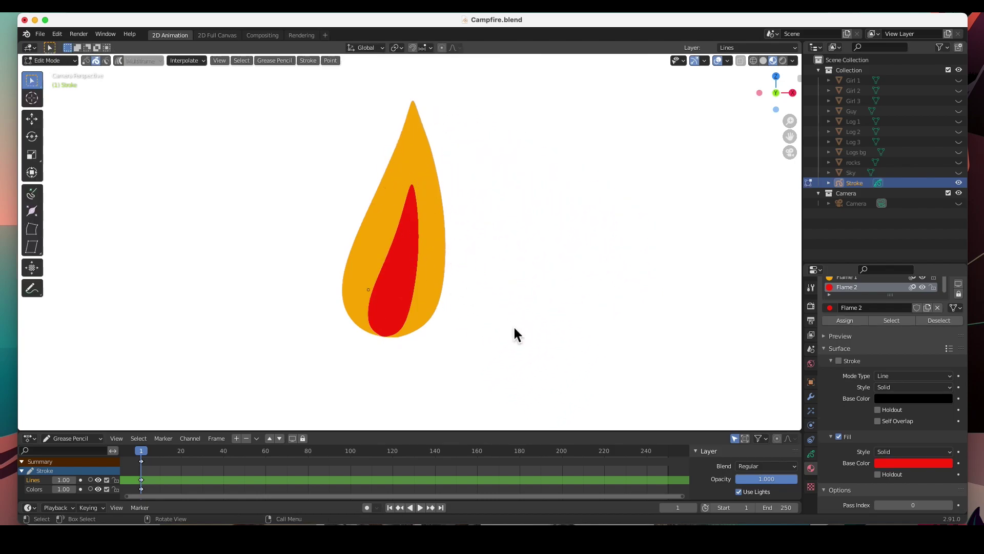
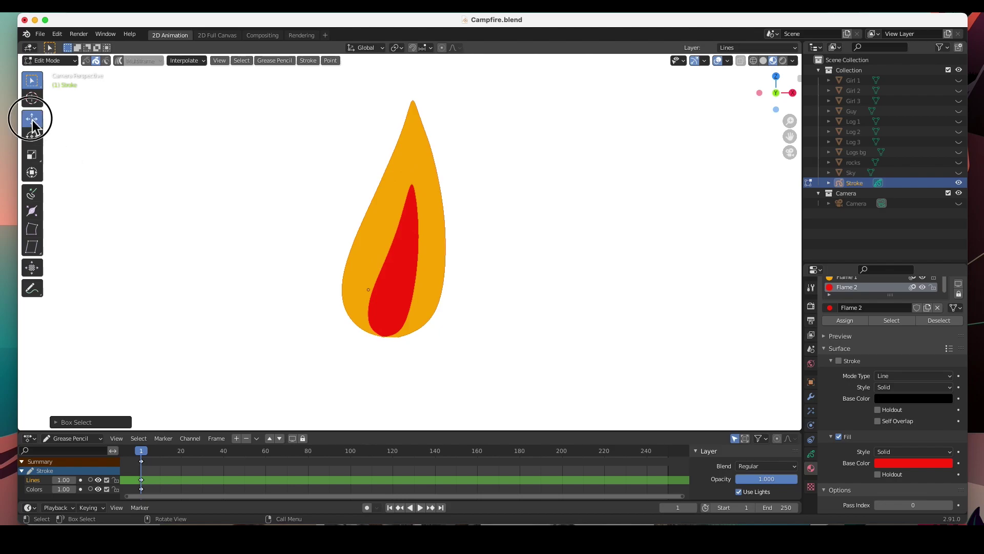
drag(403, 237, 386, 195)
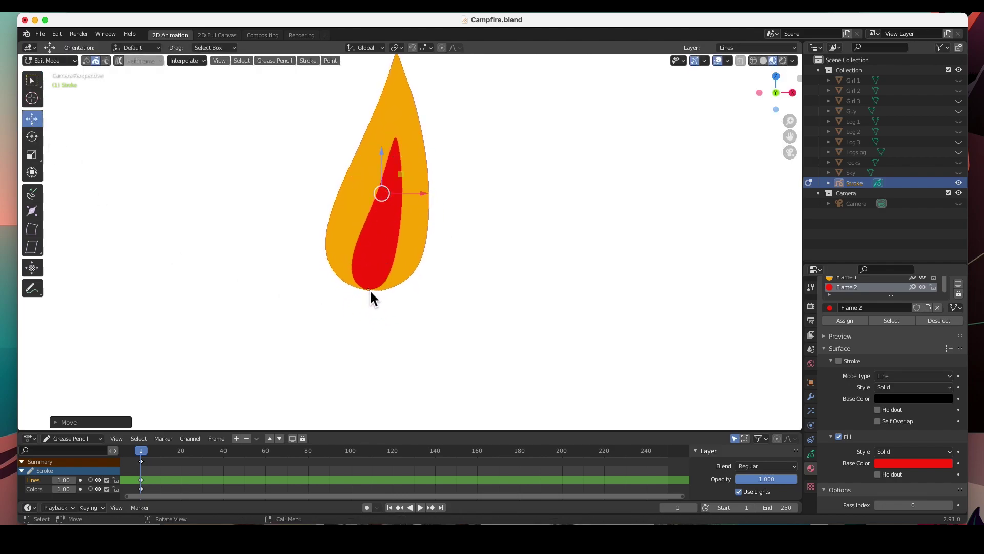
shift+middle_drag(365, 280, 405, 363)
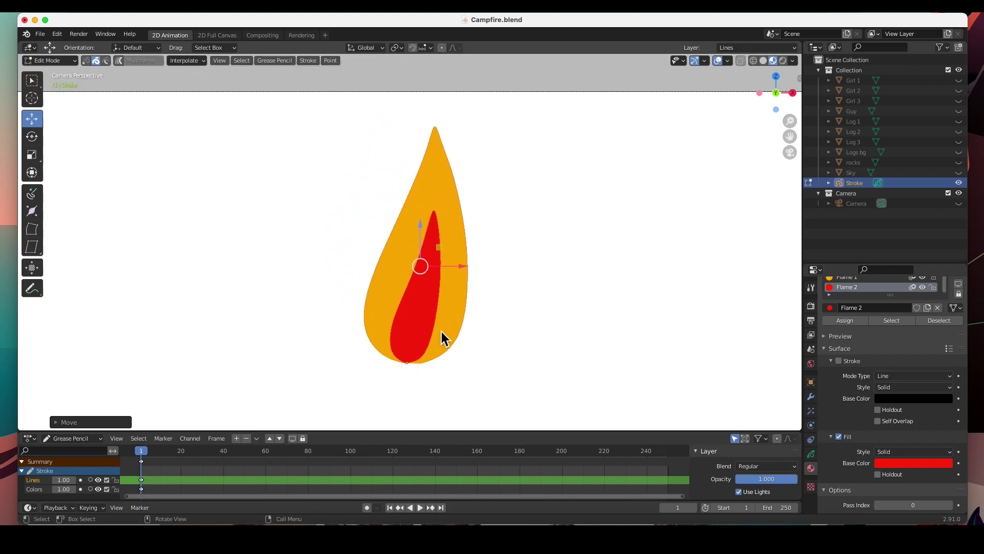
key(ctrl+z)
key(ctrl+z)
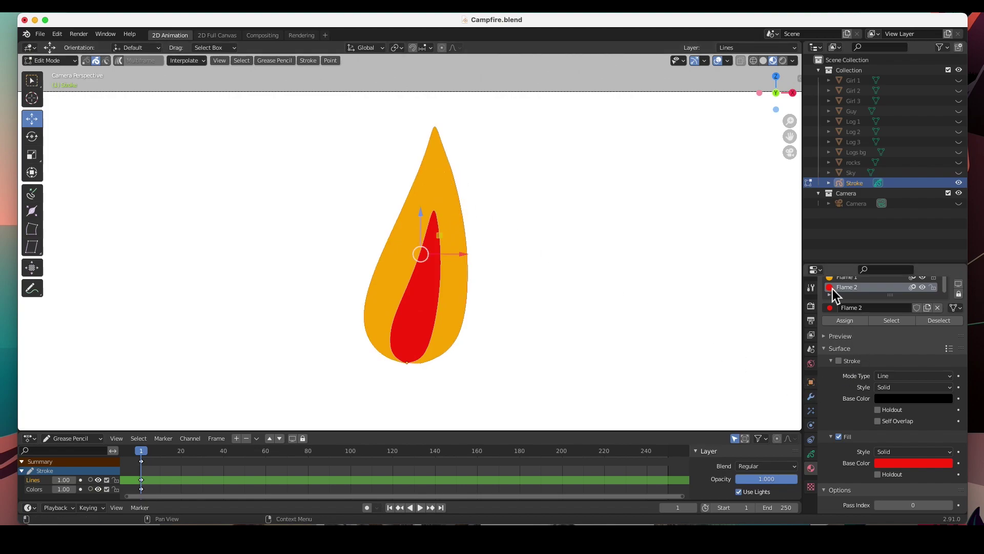
Step: Change the Flame 1 material's fill style to Gradient with a red secondary color
scroll(841, 290, up, 1)
click(851, 290)
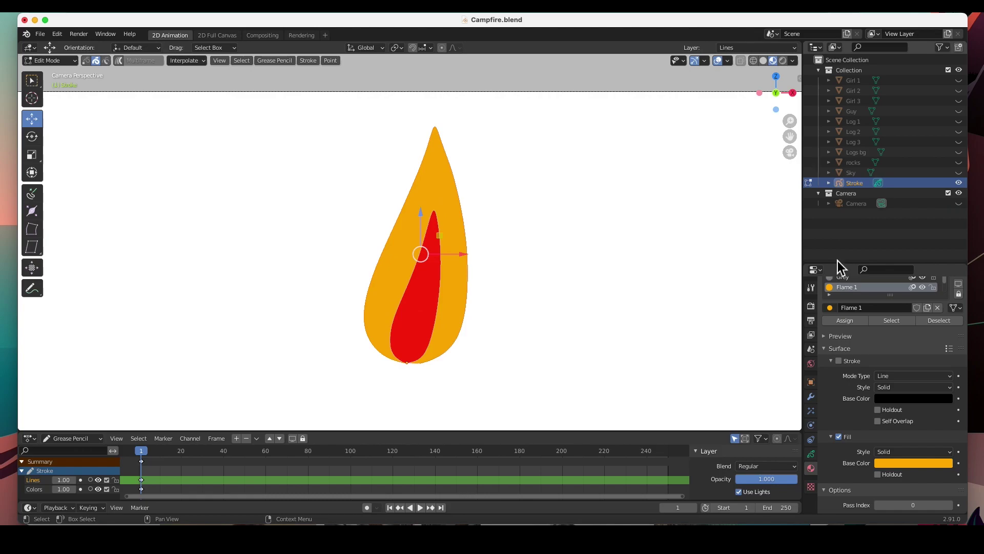
drag(841, 265, 839, 125)
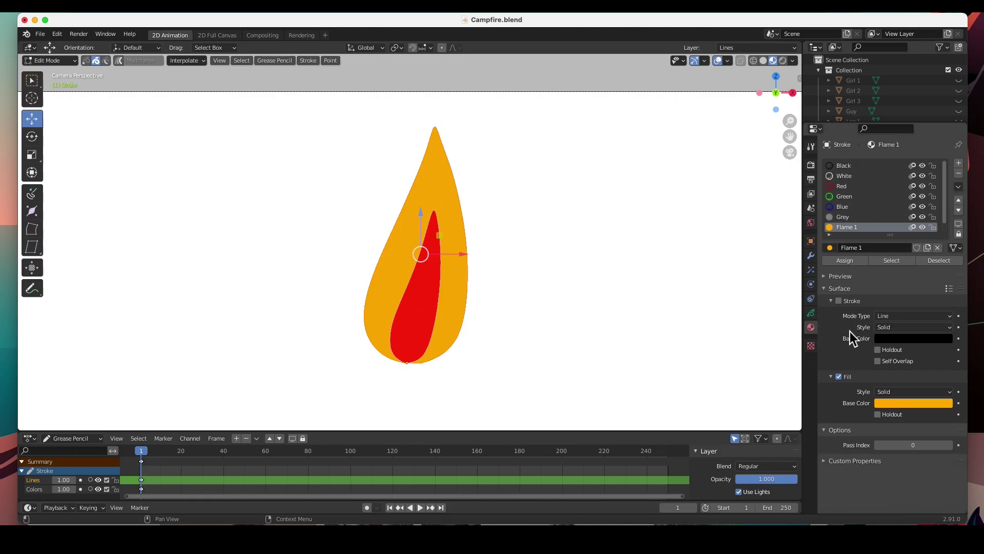
click(905, 394)
click(896, 415)
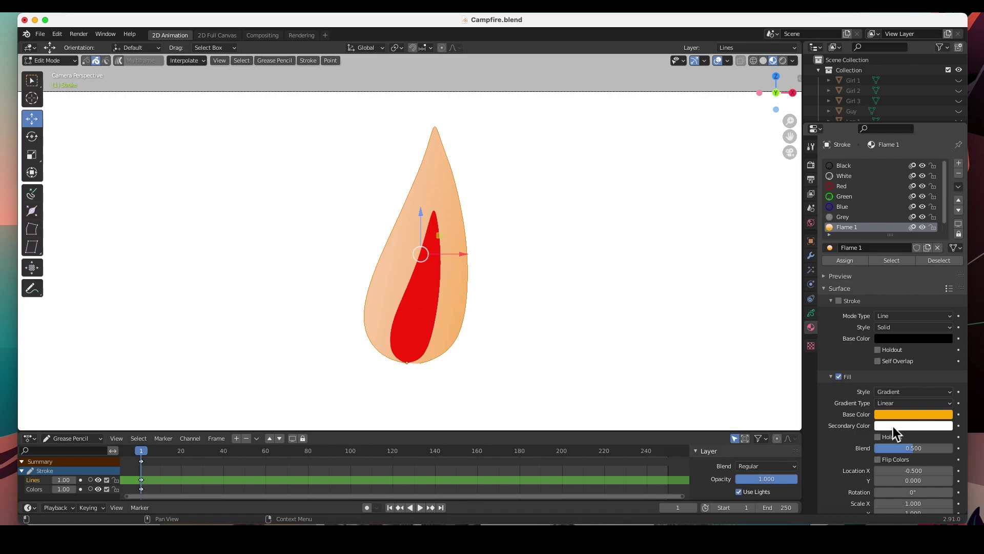
click(893, 427)
click(895, 326)
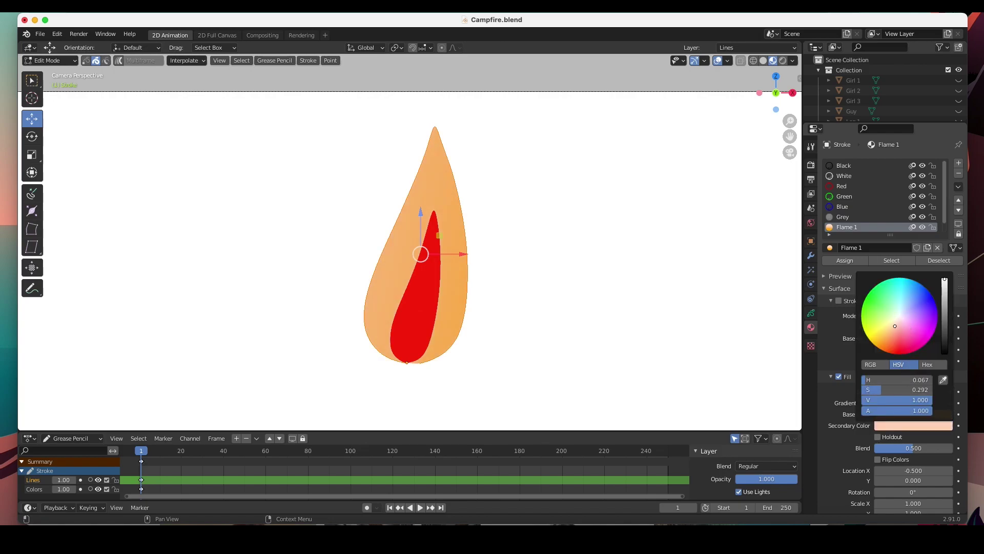
click(891, 353)
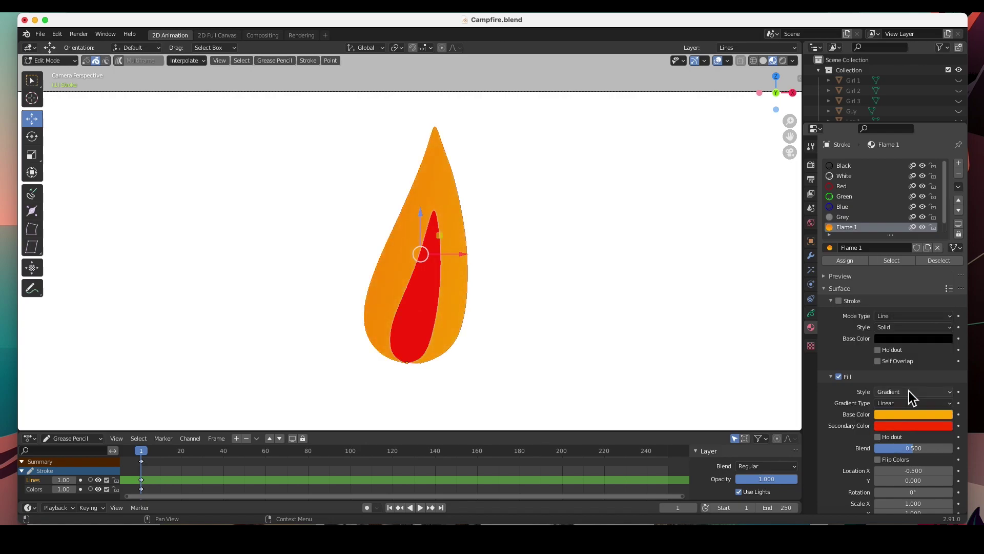
Step: Set the Flame 1 gradient to Blend 0.000, Location X 0.100 and Y -4.500, Rotation 15.8° and Scale X 2.600
scroll(923, 448, down, 3)
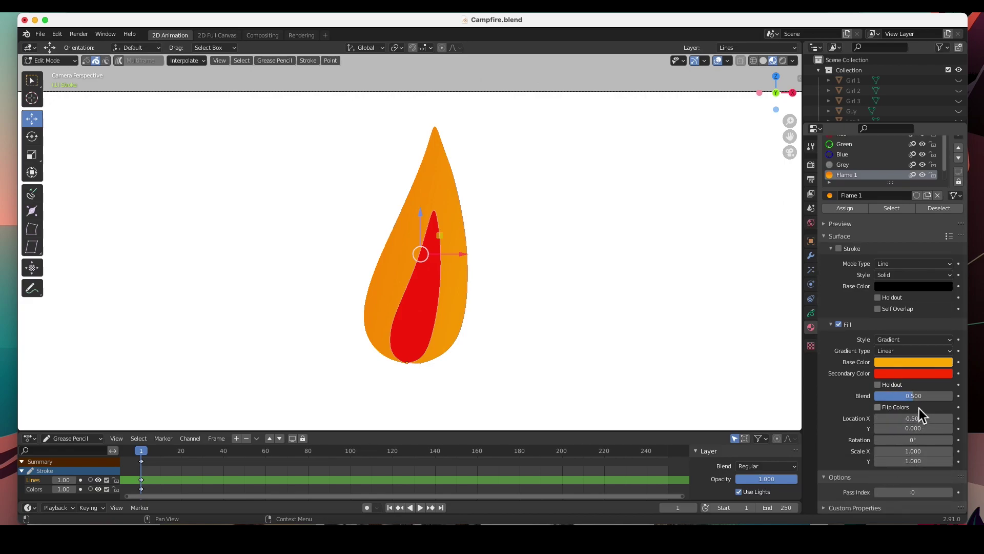
drag(917, 397, 901, 418)
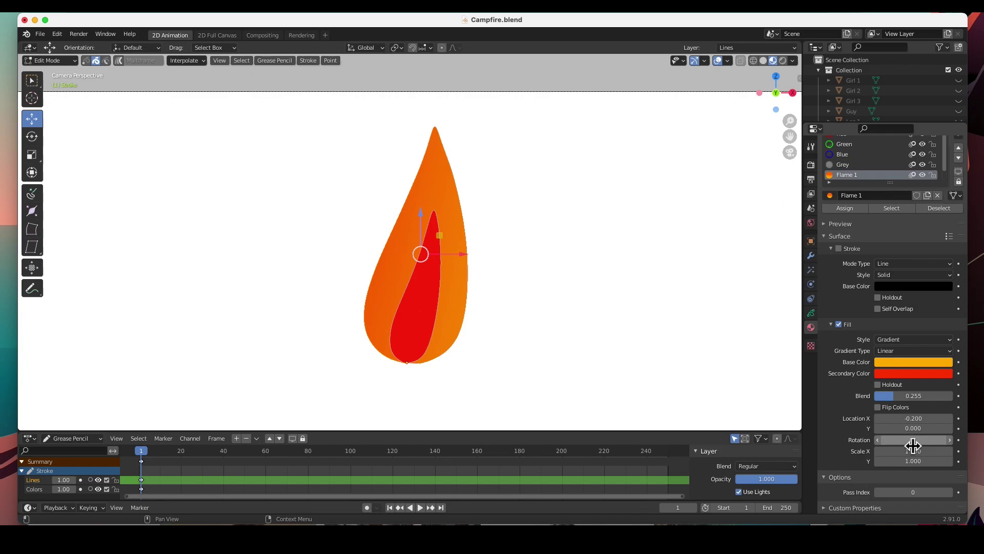
drag(913, 440, 901, 440)
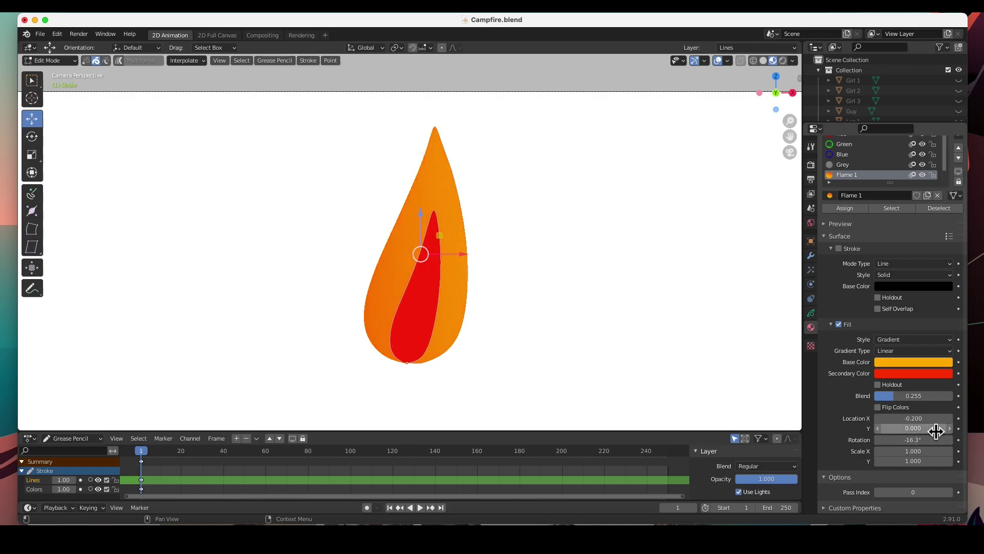
drag(895, 396, 878, 396)
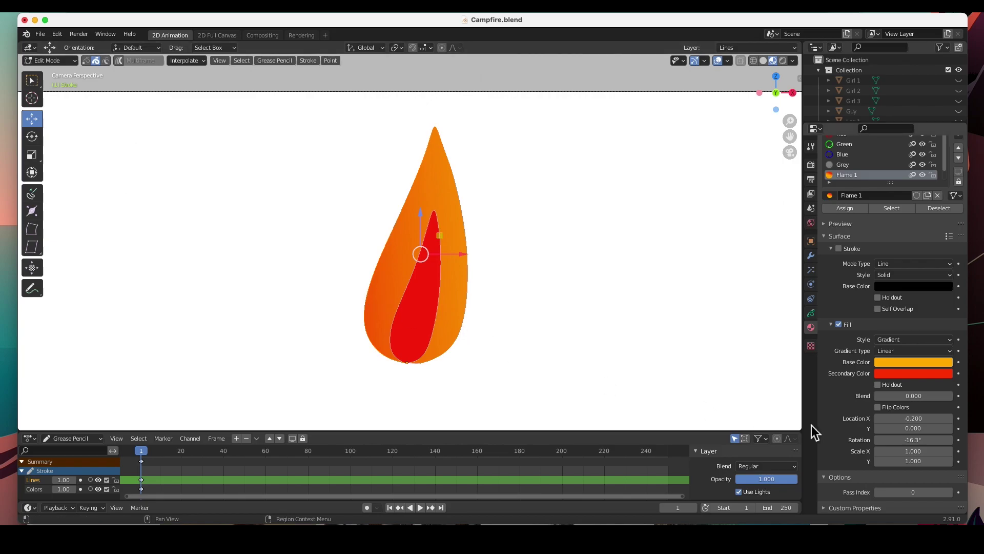
drag(925, 439, 897, 428)
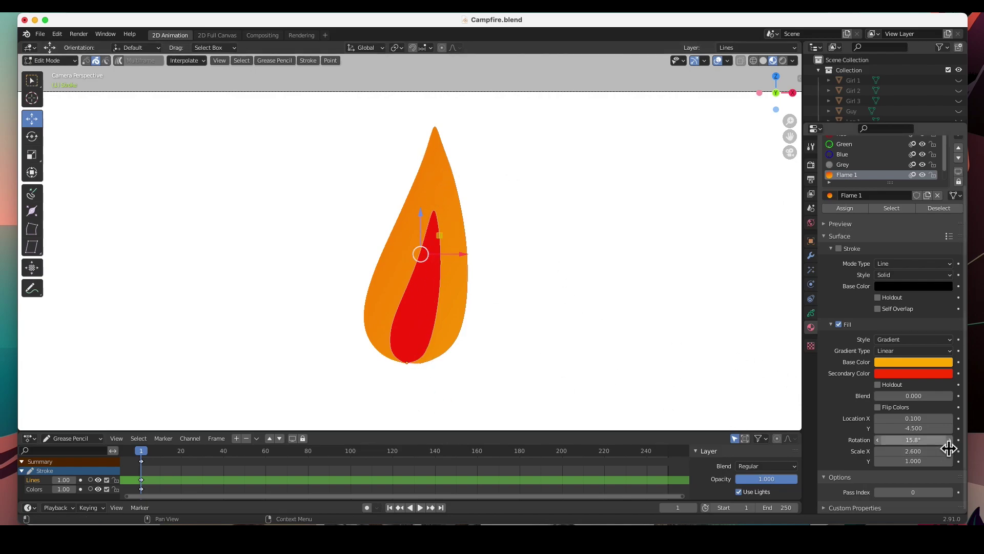
Step: Enable Flip Colors for the Flame 1 gradient and change its base color to yellow
click(878, 407)
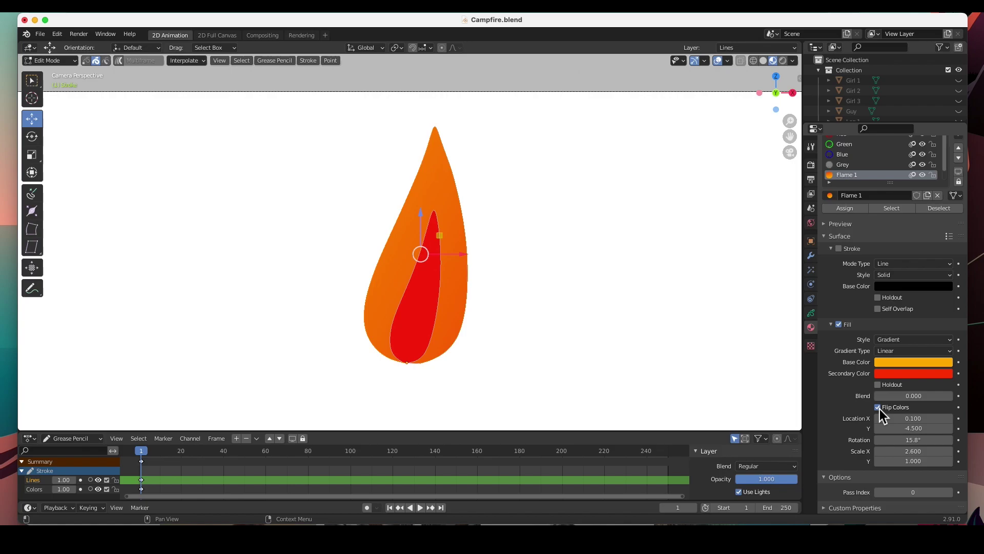
click(892, 373)
click(896, 363)
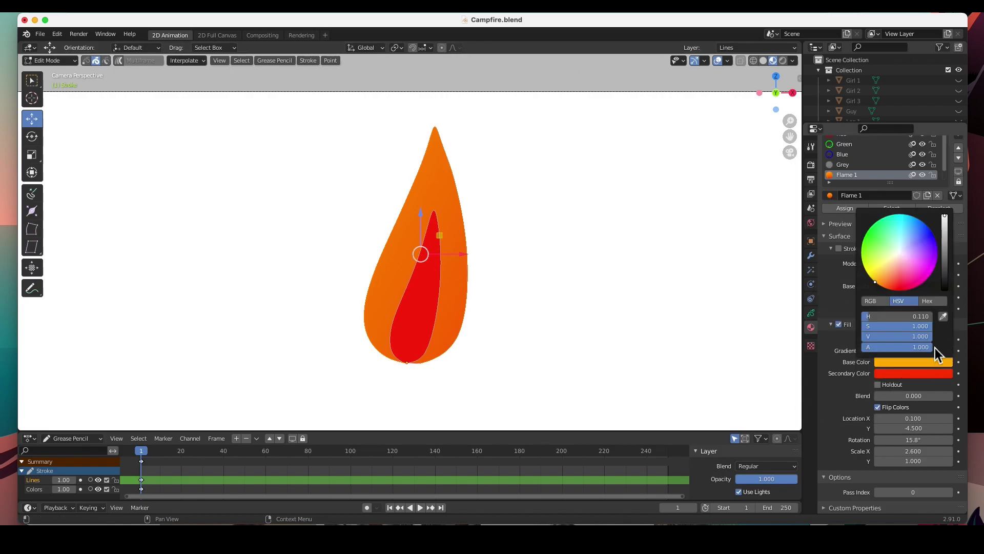
click(870, 277)
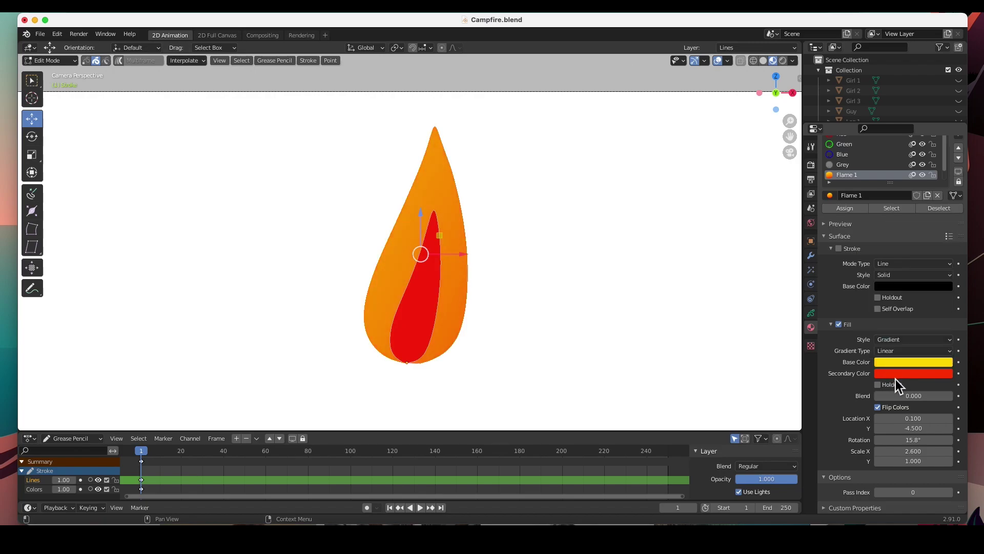
Step: Change the Flame 2 material's fill style to Gradient with an orange base color and a red secondary color
click(423, 297)
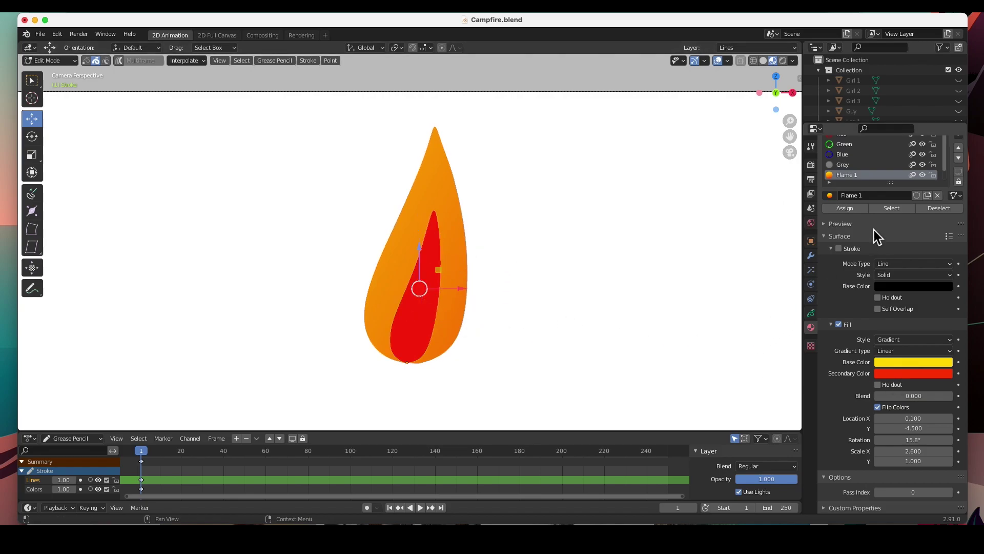
scroll(848, 178, down, 1)
click(847, 176)
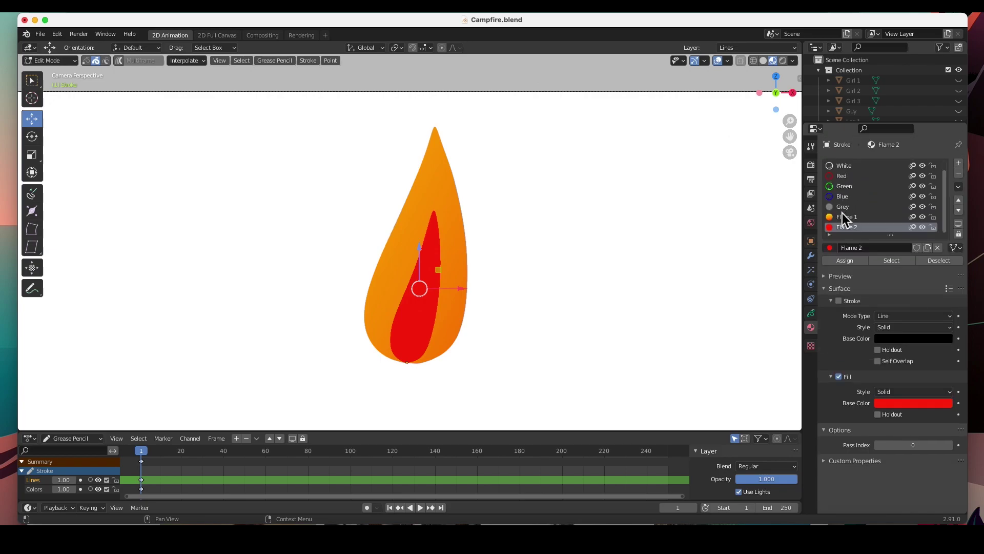
click(902, 393)
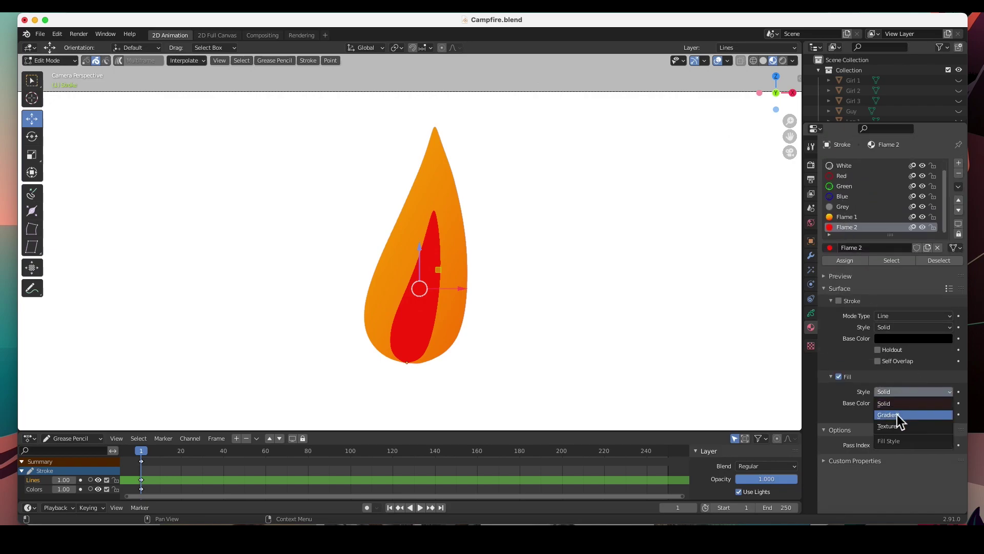
click(898, 415)
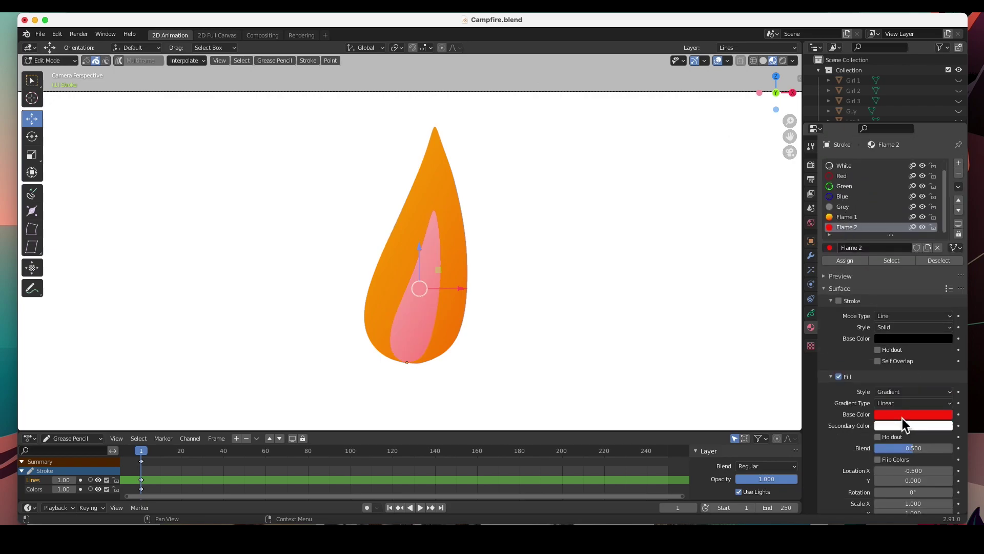
drag(903, 425, 902, 427)
click(905, 416)
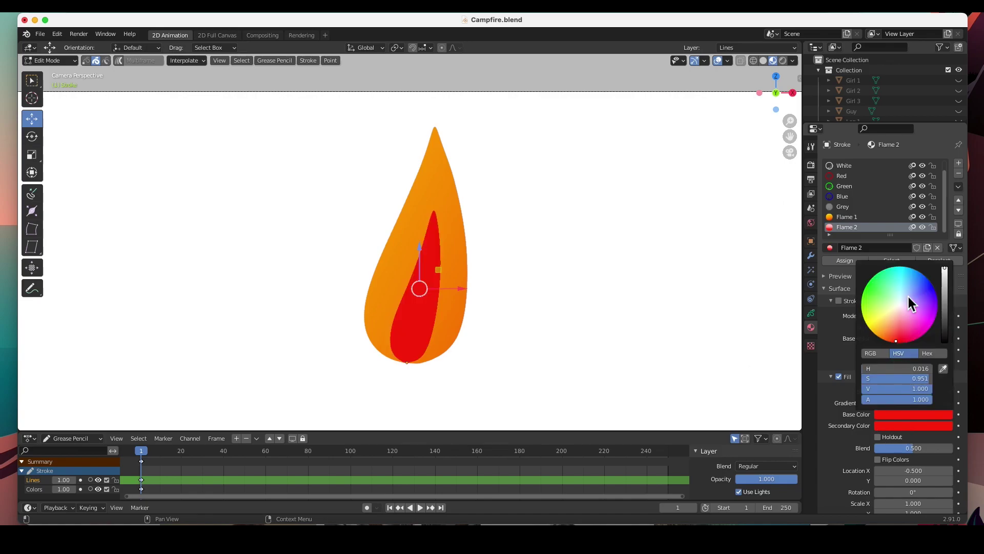
click(887, 339)
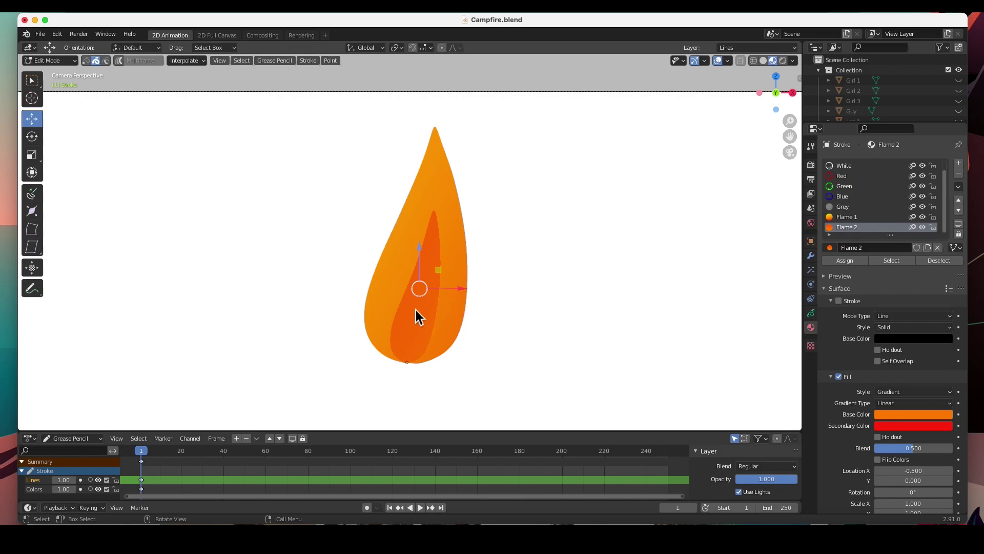
Step: Enable Flip Colors for the Flame 2 gradient, set its Rotation to 44.1° and adjust its Location X
click(885, 459)
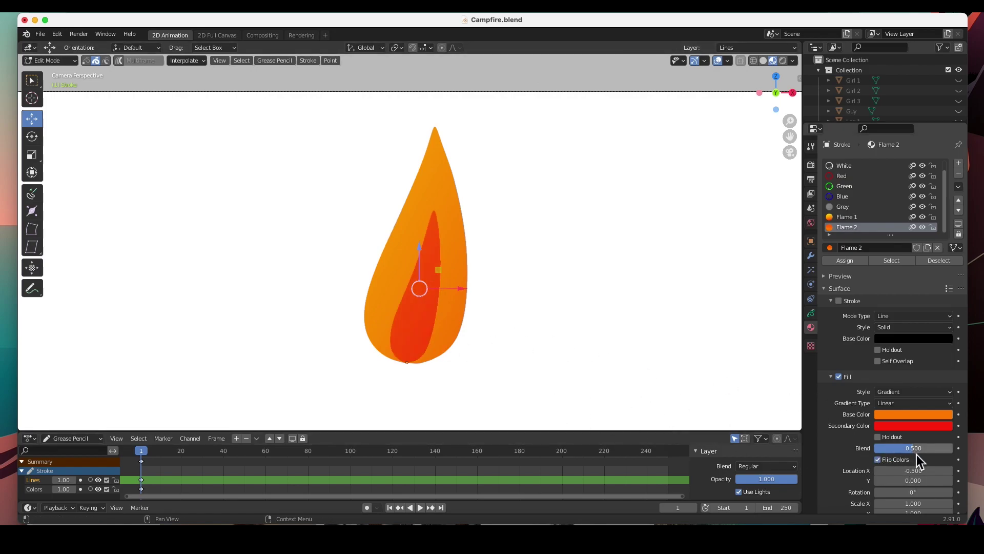
scroll(905, 449, down, 3)
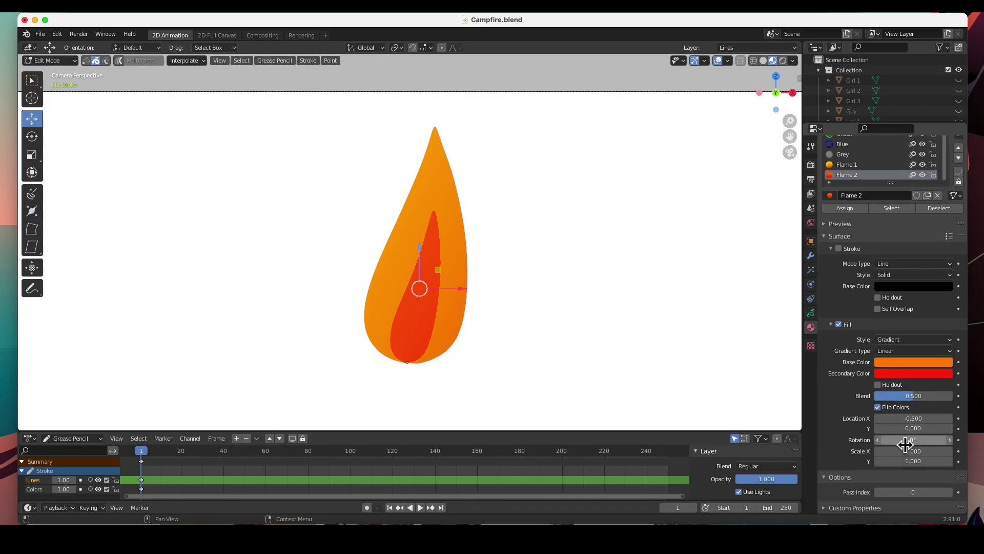
mouse_move(914, 418)
mouse_down()
mouse_move(952, 418)
mouse_move(918, 439)
mouse_move(933, 440)
mouse_move(872, 418)
mouse_move(883, 419)
mouse_up()
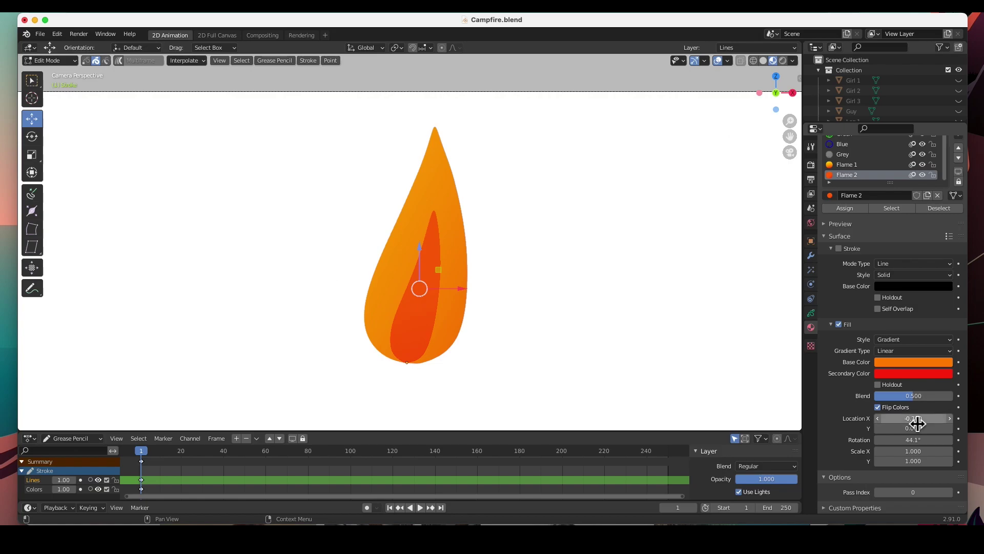
click(520, 331)
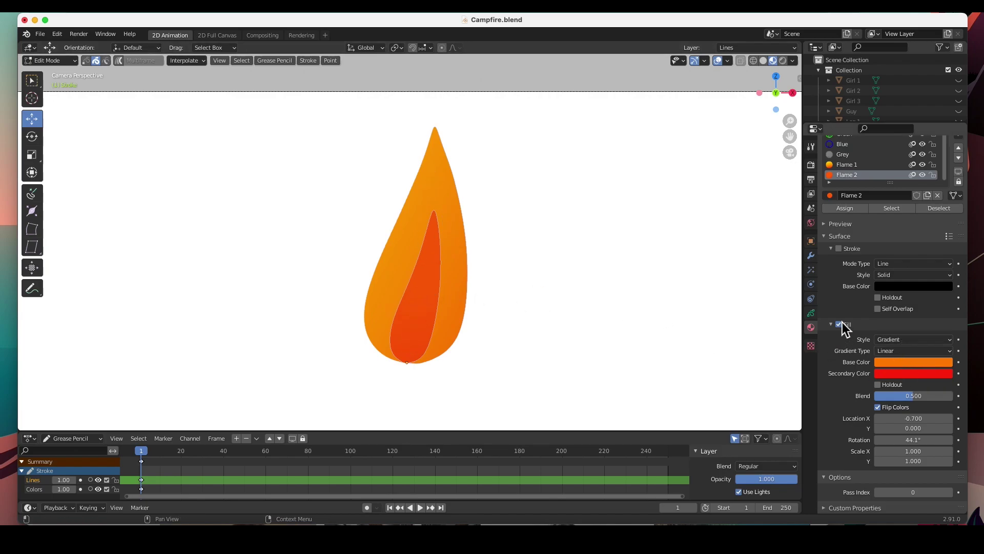
Step: Return to Object Mode and add a Wave Distortion visual effect to the flame object
scroll(404, 254, down, 2)
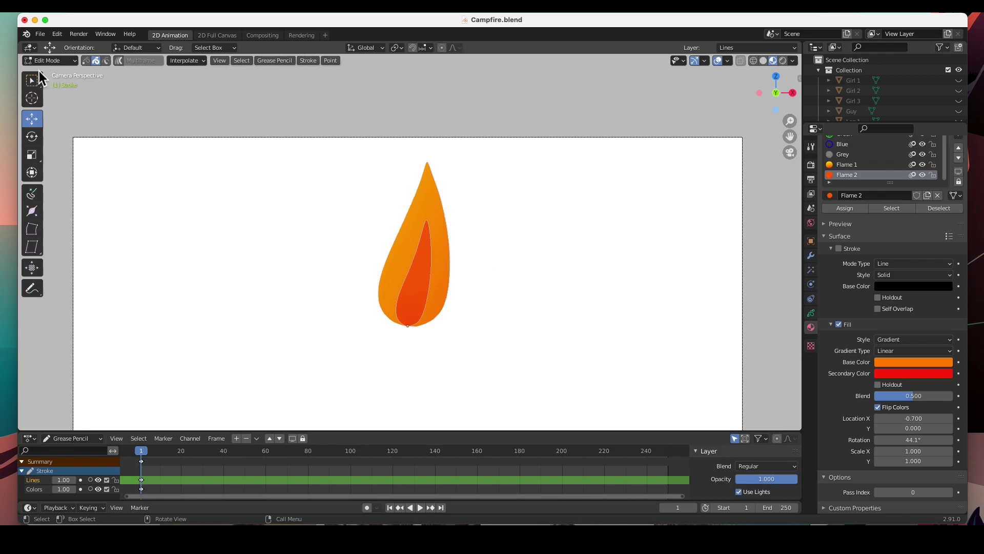
click(59, 63)
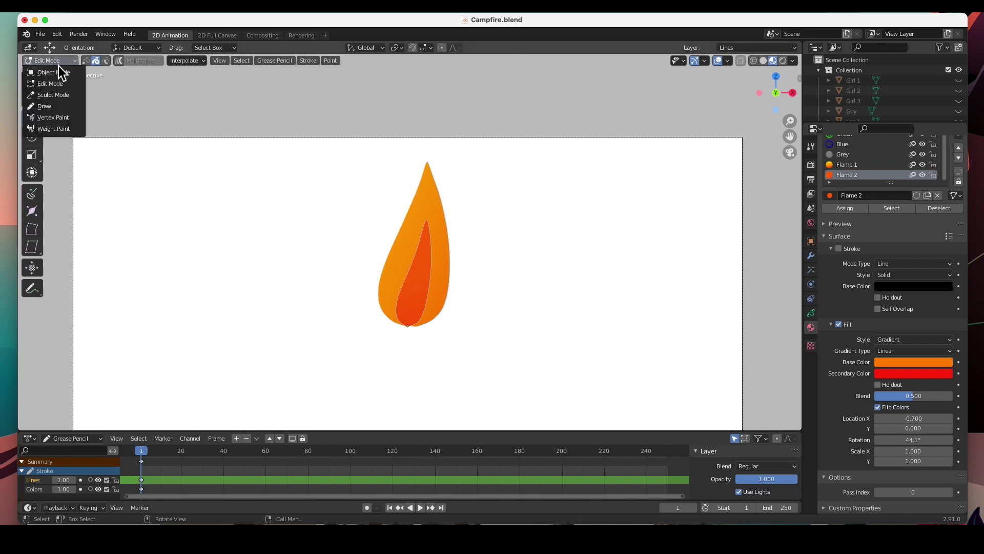
click(54, 73)
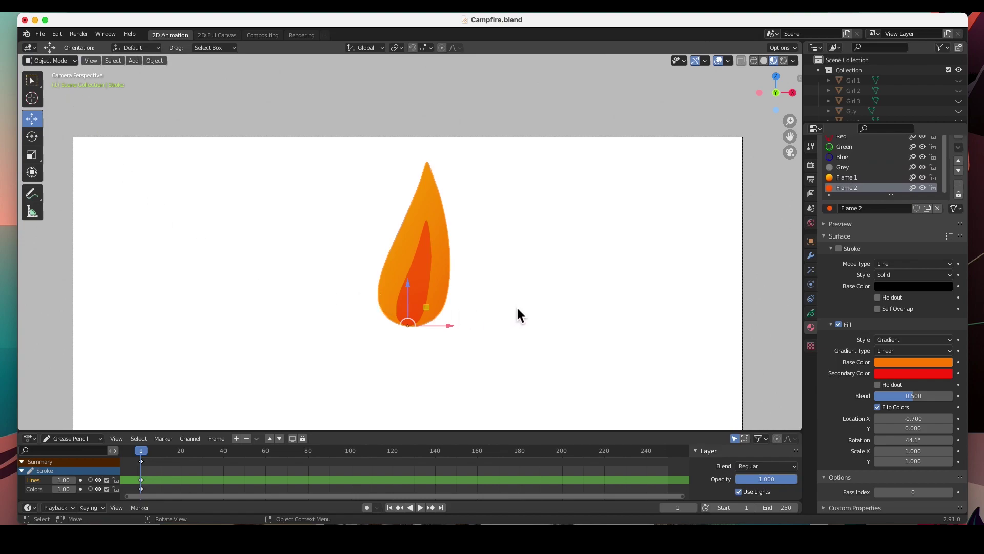
scroll(515, 305, down, 2)
scroll(515, 306, up, 3)
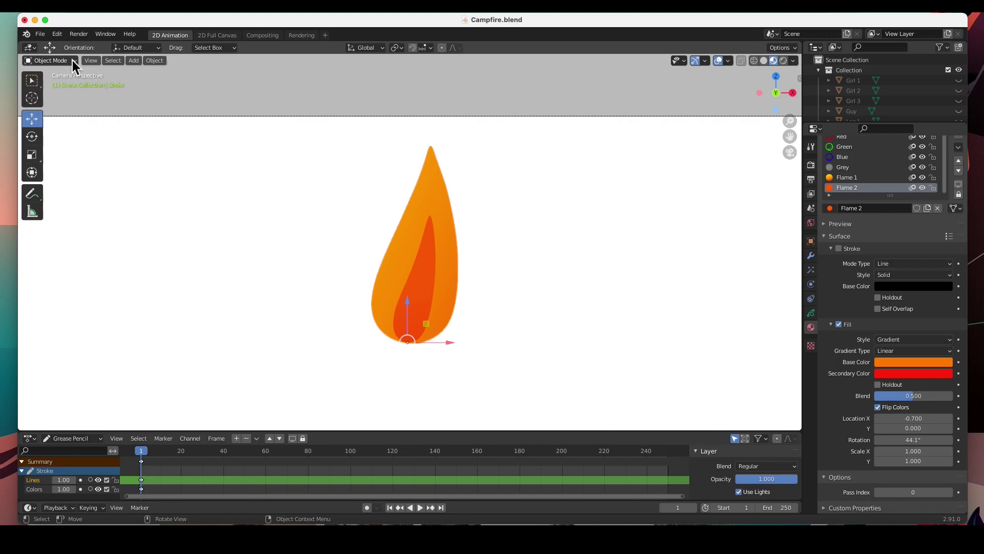
click(813, 271)
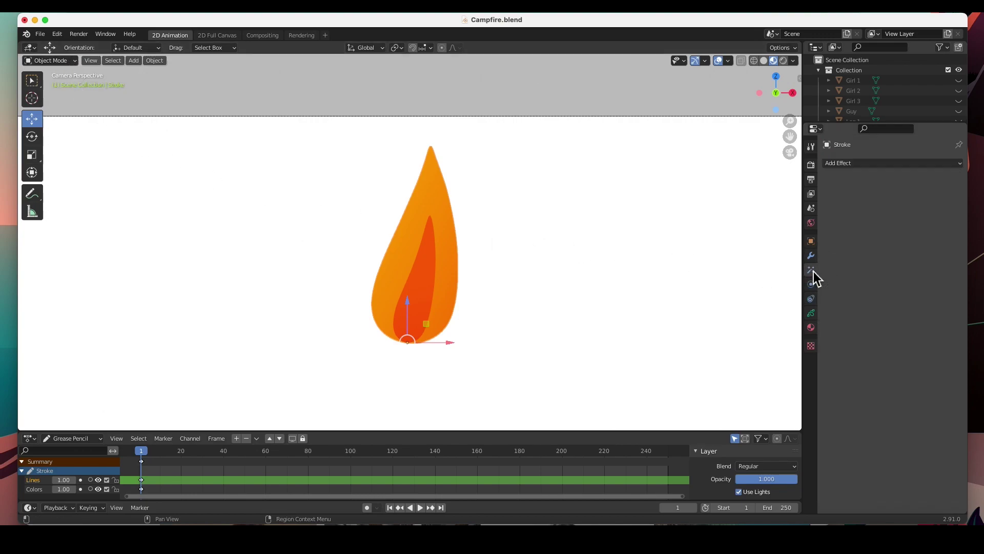
click(859, 165)
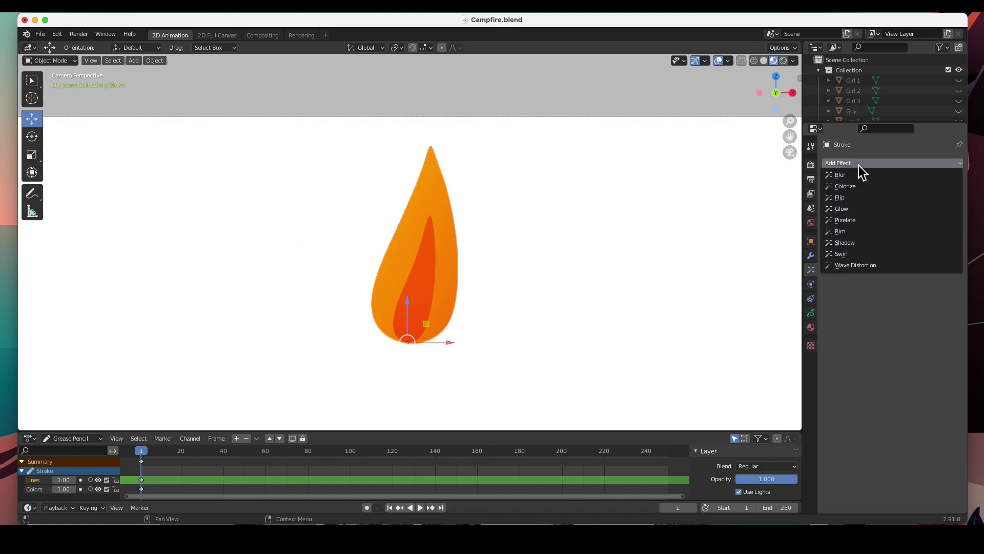
click(856, 266)
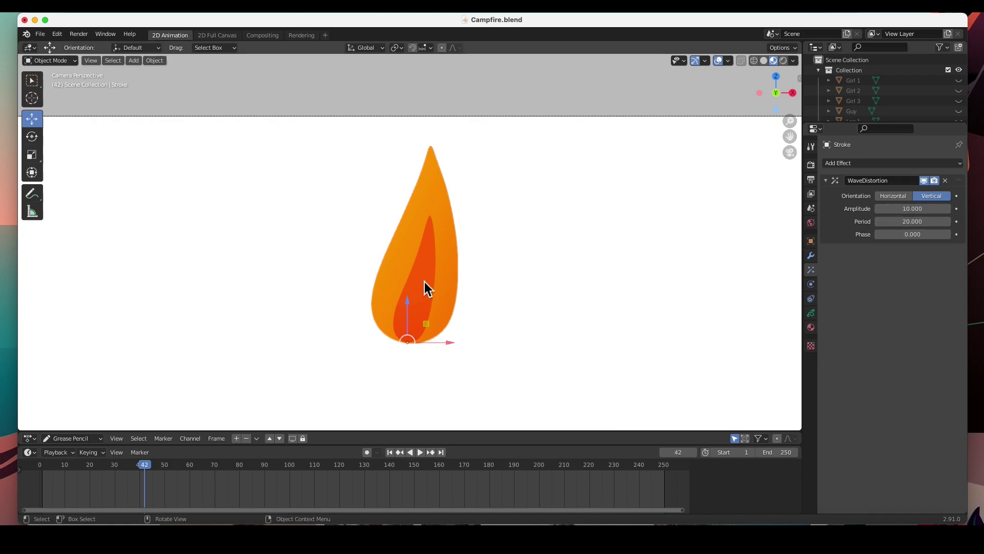
Step: Switch the viewport to Rendered shading so the flame's visual effect is displayed
click(784, 62)
click(764, 61)
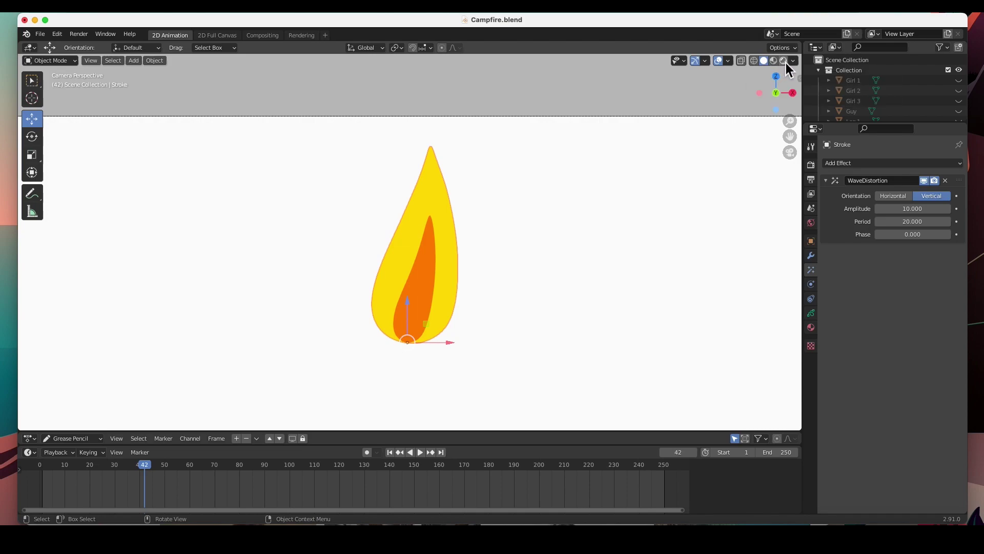
click(786, 62)
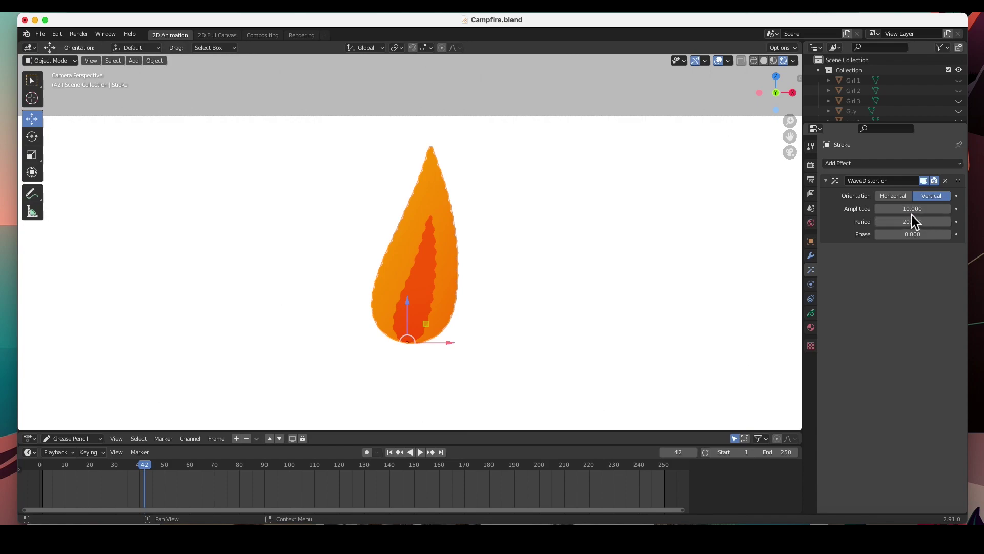
Step: Set the Wave Distortion effect's Amplitude to 62.300 and its Period to 107.200
drag(898, 213, 948, 209)
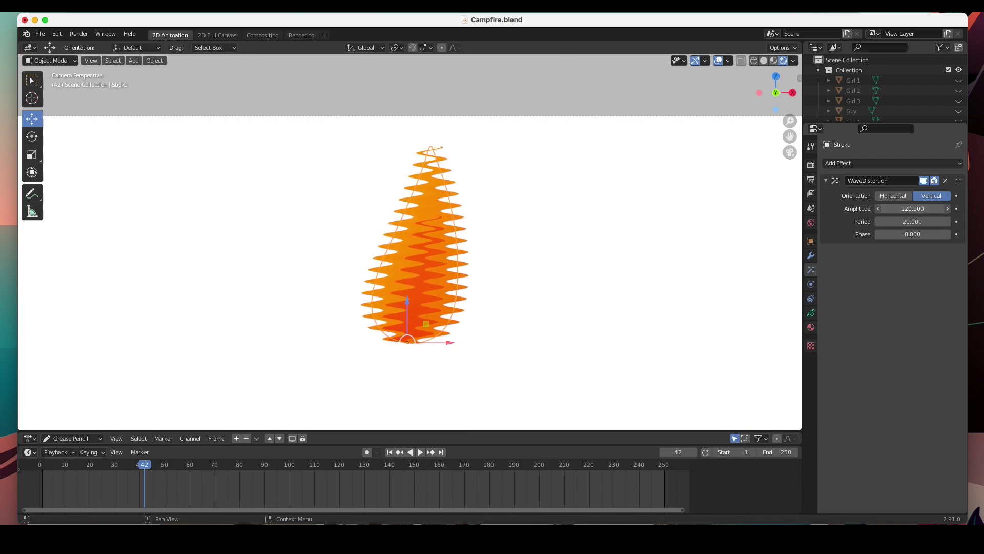
drag(918, 208, 895, 209)
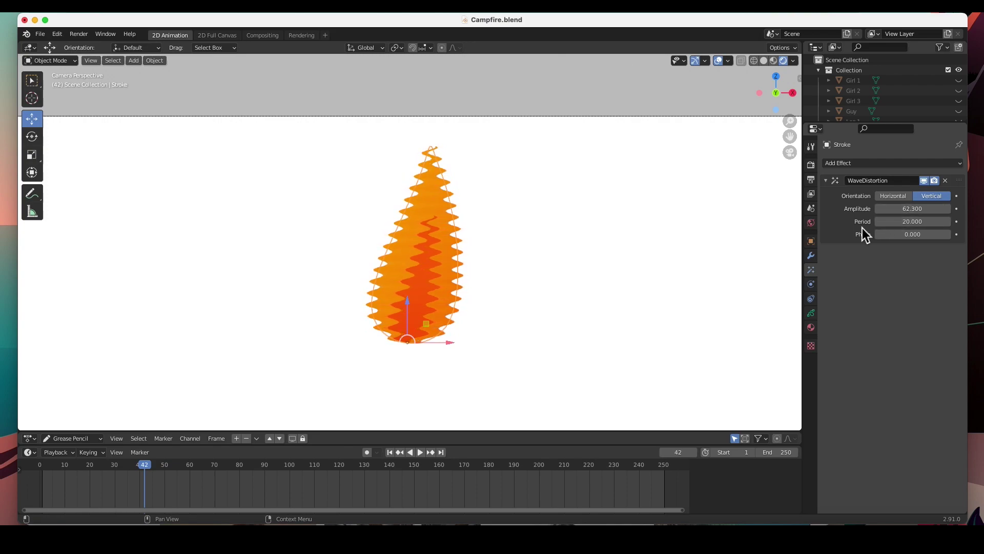
mouse_move(912, 221)
mouse_down()
mouse_move(938, 221)
mouse_move(912, 221)
mouse_up()
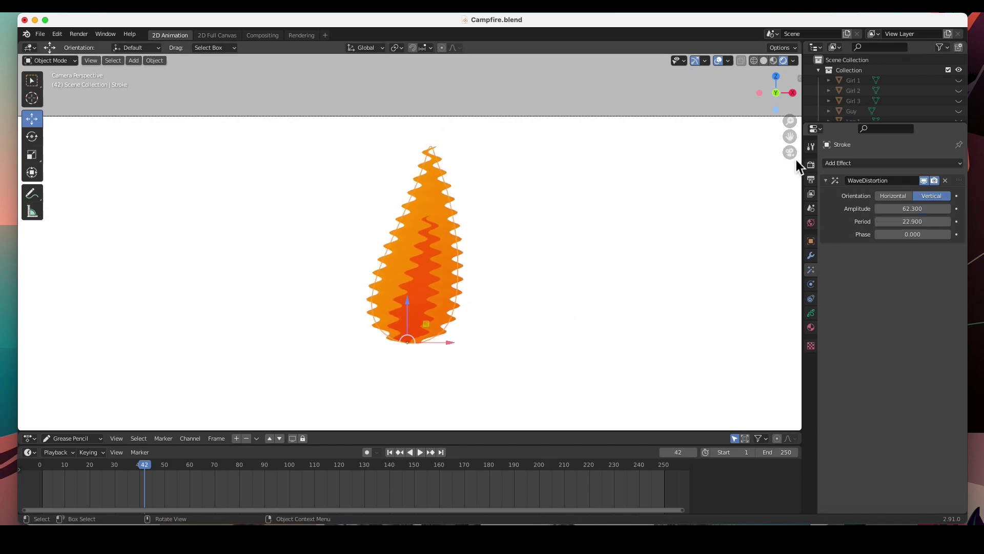
drag(903, 226, 964, 221)
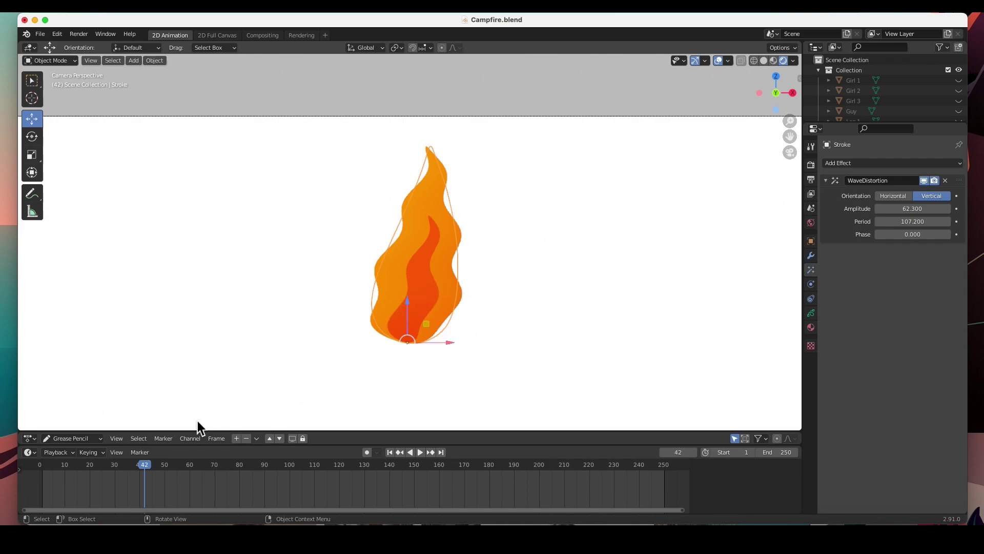
Step: Play the timeline from near its start to check whether the distorted flame moves
key(space)
drag(144, 465, 47, 472)
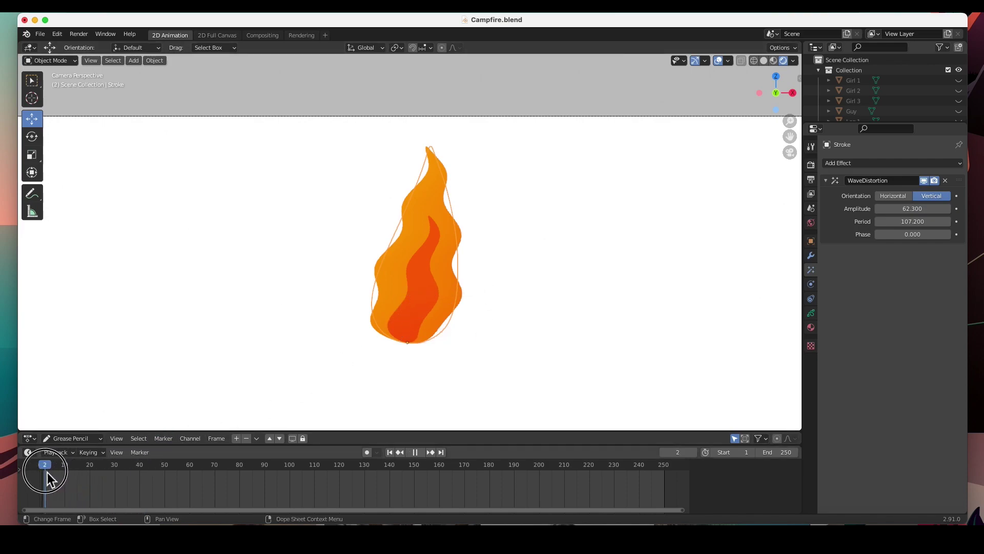
click(416, 452)
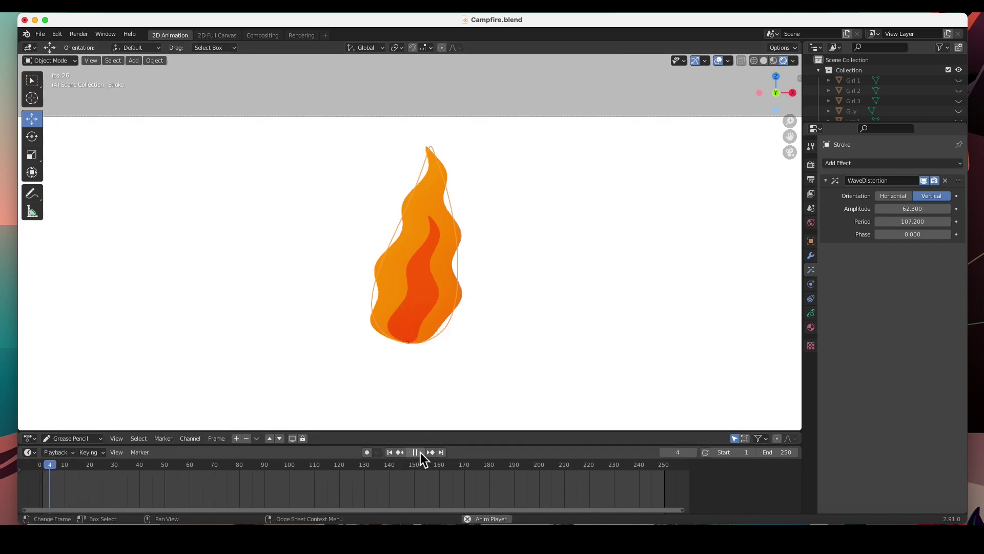
click(419, 453)
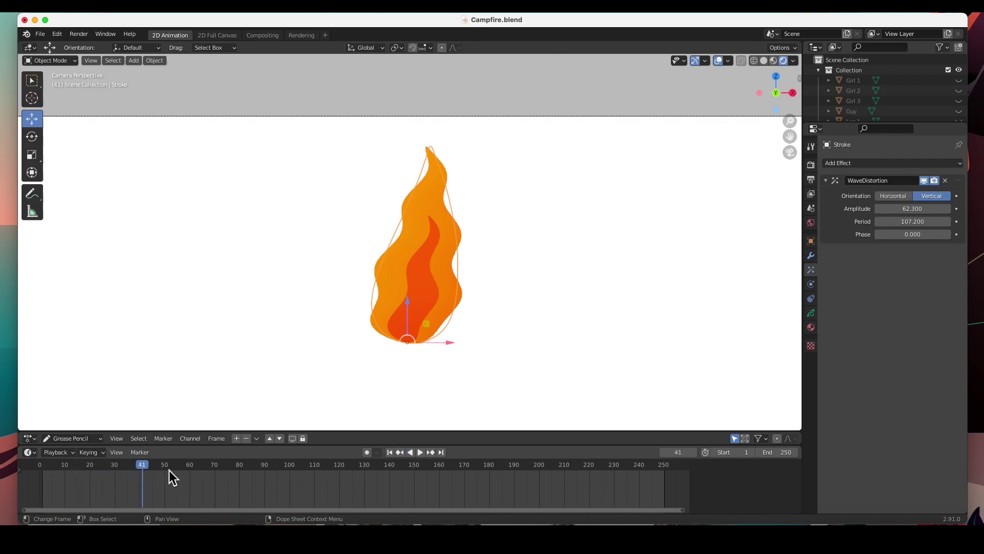
Step: Keyframe the Wave Distortion Phase at 0.000 on frame 1 and show the timeline's channel list
drag(146, 465, 41, 467)
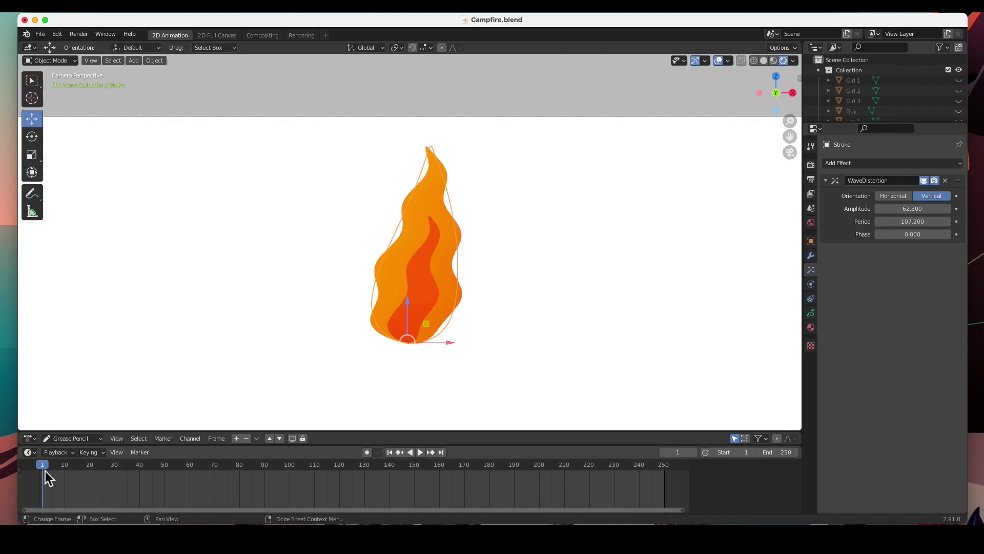
click(956, 234)
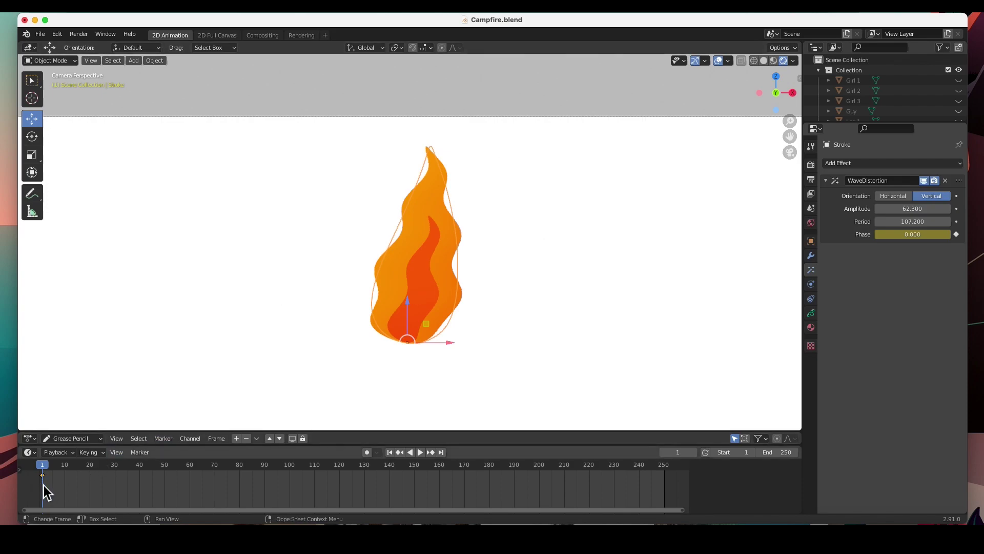
click(22, 472)
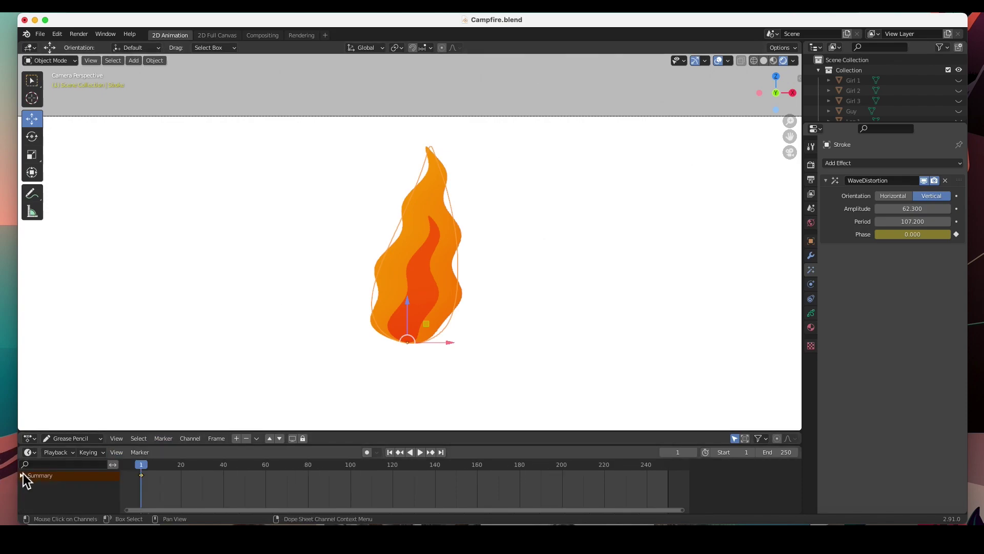
Step: Set the animation's end frame to 100
drag(143, 465, 334, 473)
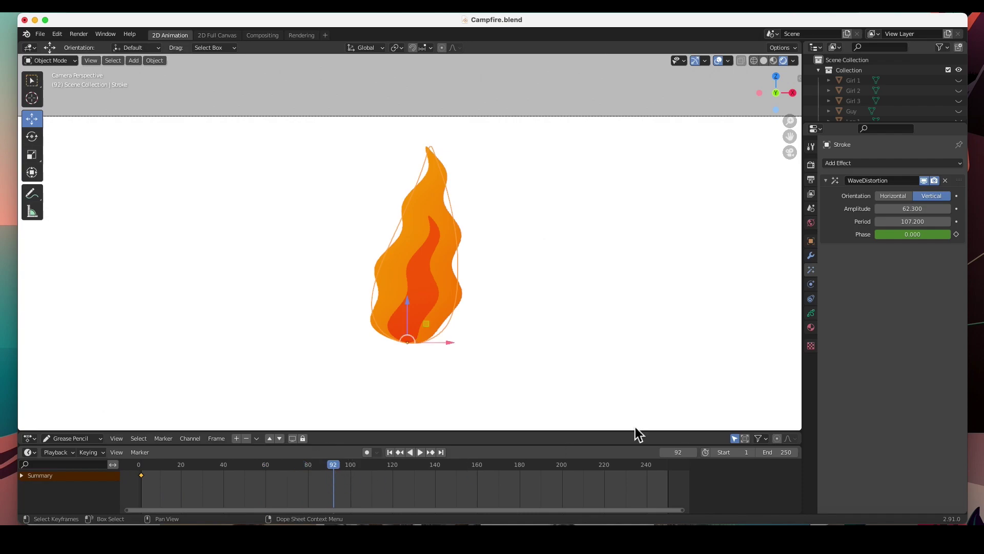
click(796, 453)
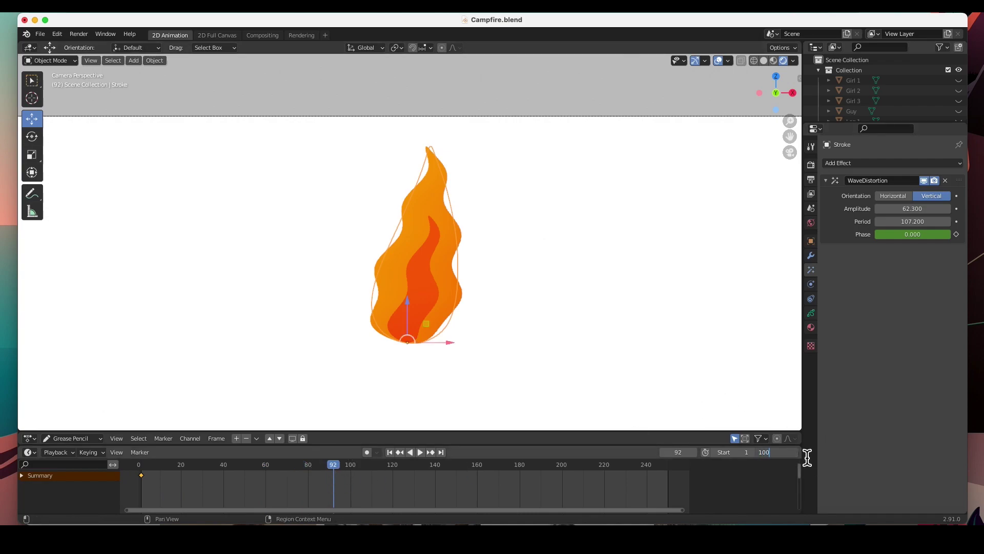
key(Return)
scroll(266, 484, down, 2)
ctrl+middle_drag(265, 485, 402, 497)
scroll(402, 492, up, 3)
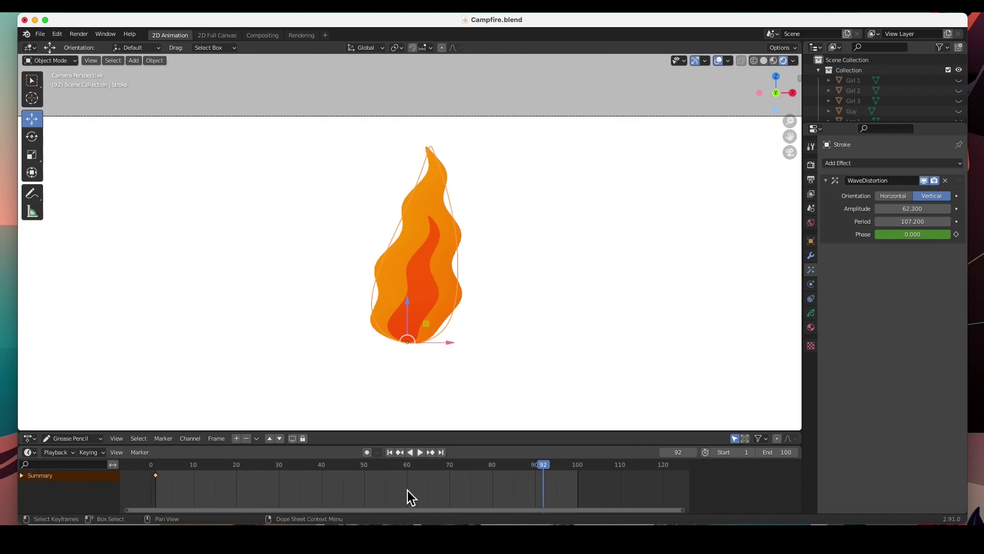
Step: Keyframe the Wave Distortion Phase at 100 on frame 100 and play the animation to check the flame's motion
drag(543, 463, 583, 465)
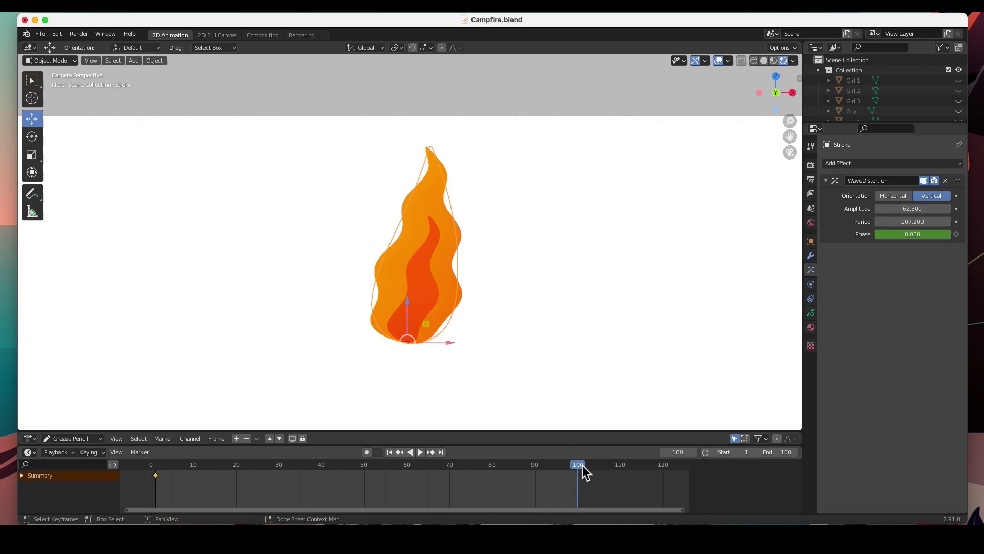
click(908, 236)
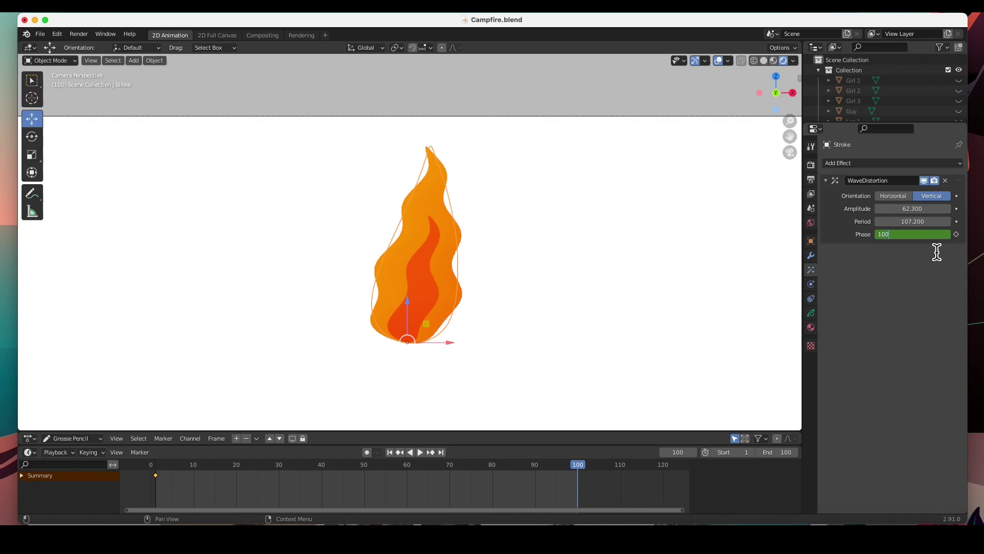
key(Return)
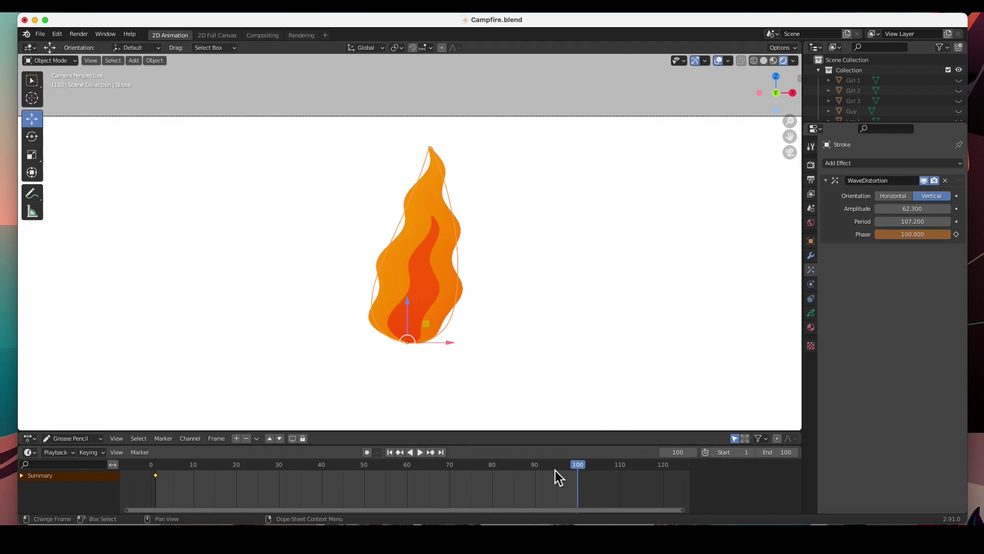
click(956, 235)
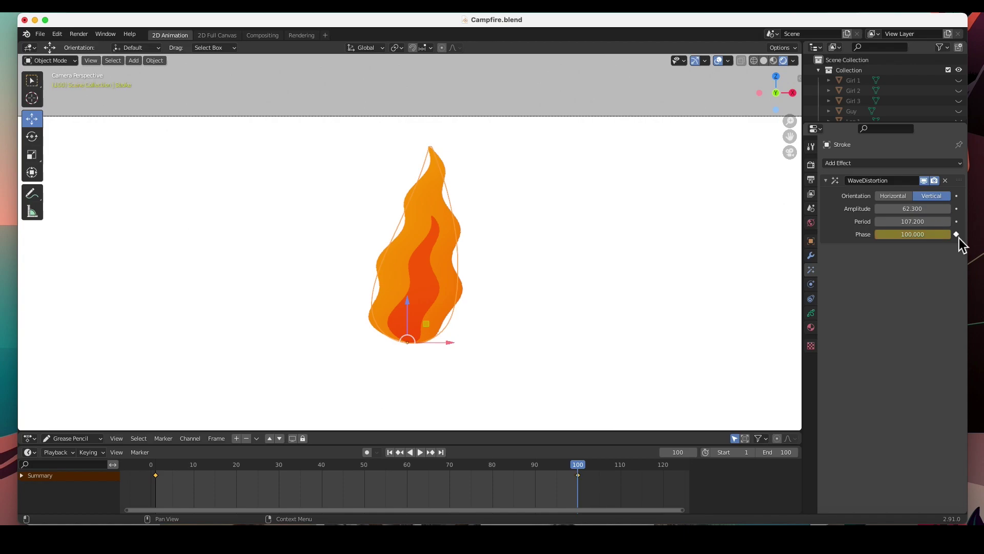
click(420, 453)
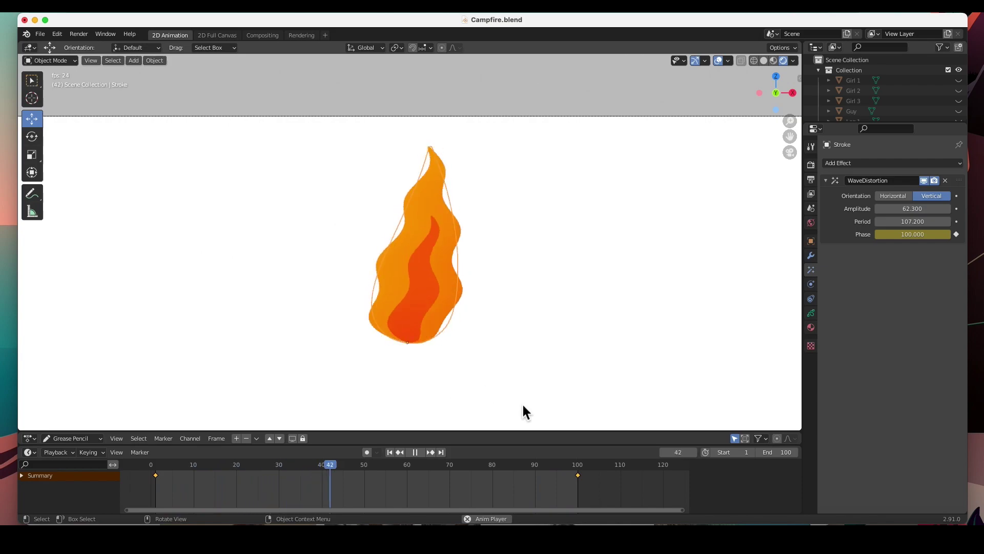
click(415, 452)
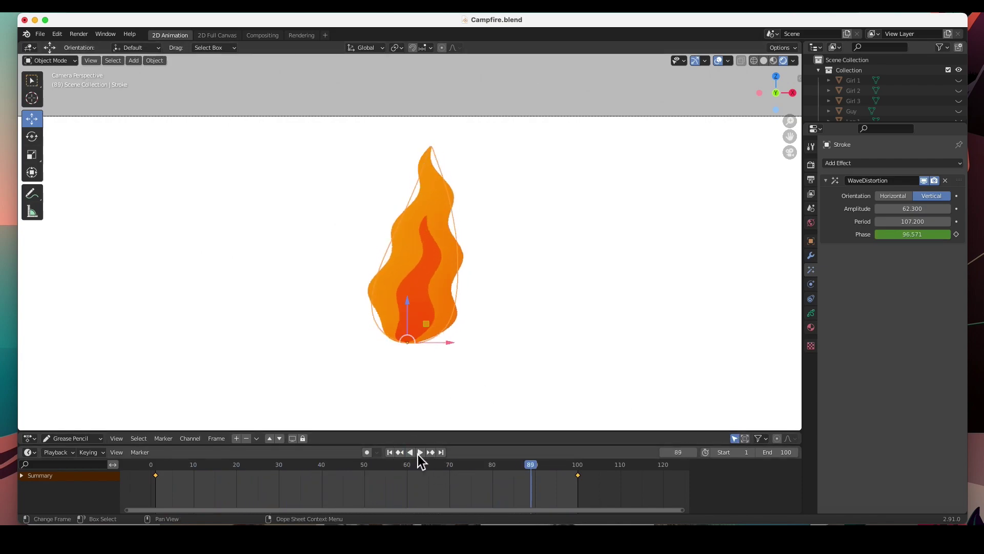
Step: Split off a second area below the flame viewport and show the full Phase curve there in the Graph Editor
drag(806, 435, 745, 228)
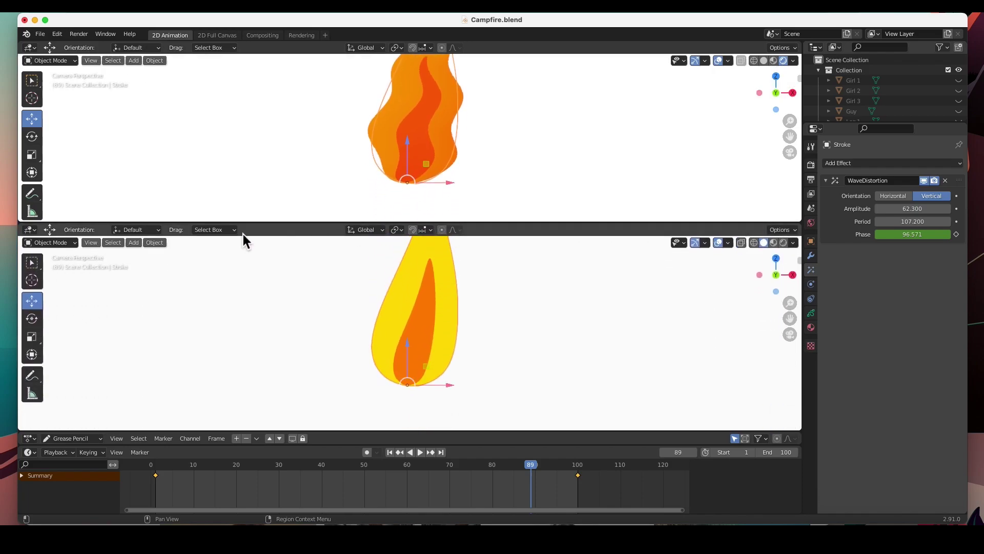
click(29, 230)
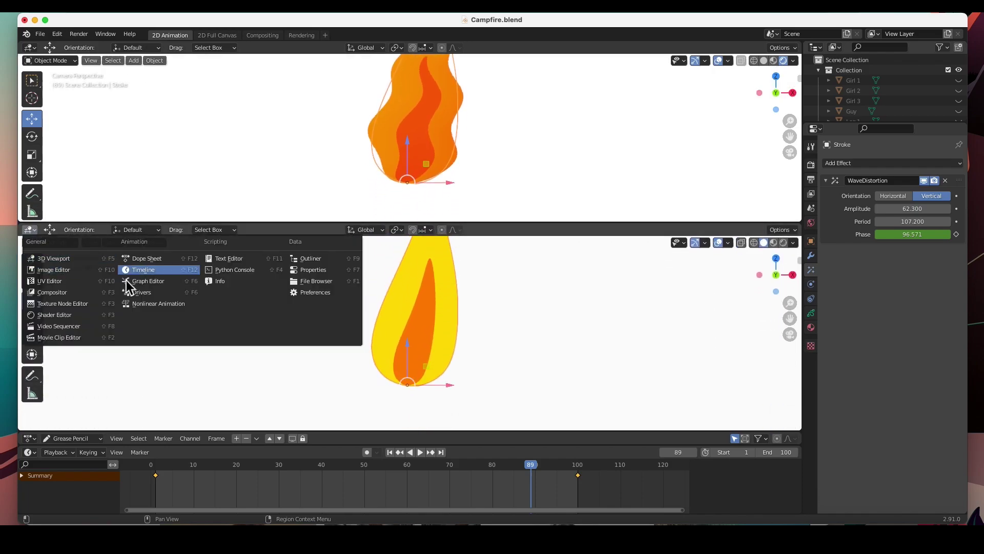
click(148, 281)
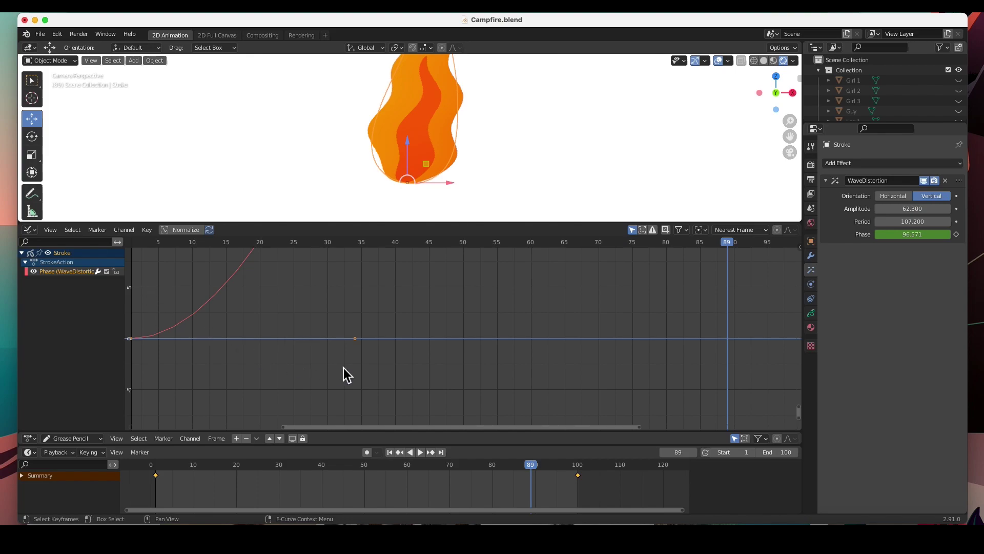
scroll(349, 361, down, 2)
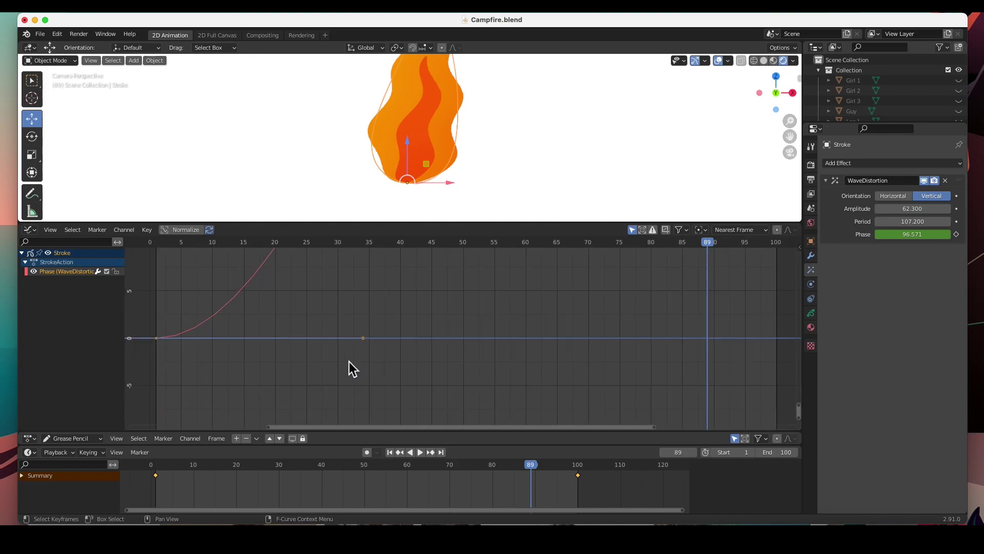
key(Home)
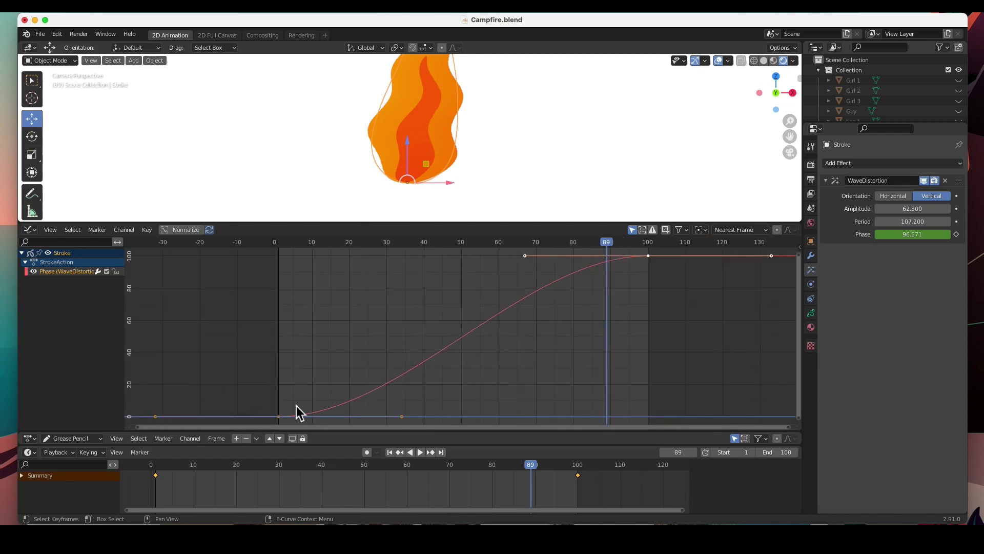
Step: Set the Phase curve's interpolation to Linear and merge the Graph Editor area back into the viewport
right_click(488, 325)
mouse_move(488, 324)
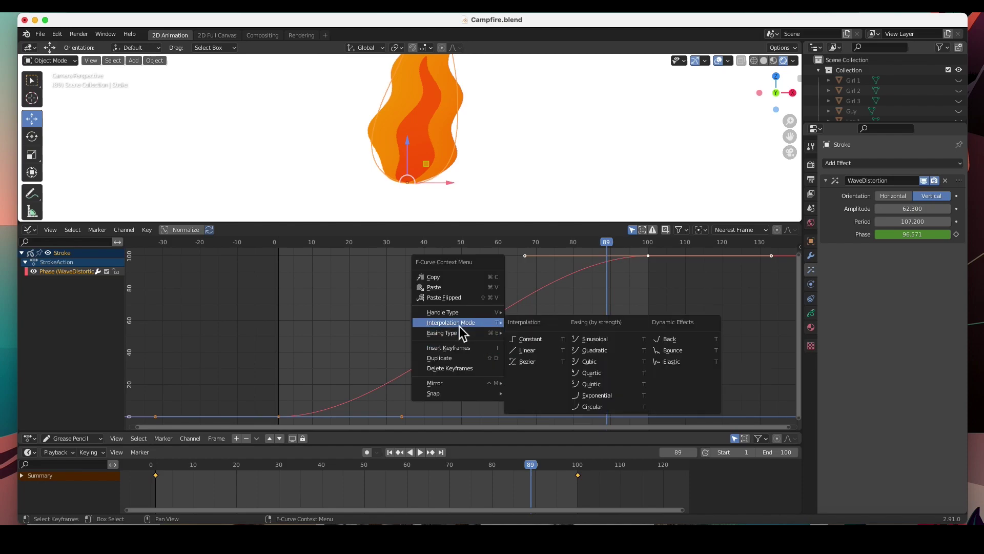
click(529, 352)
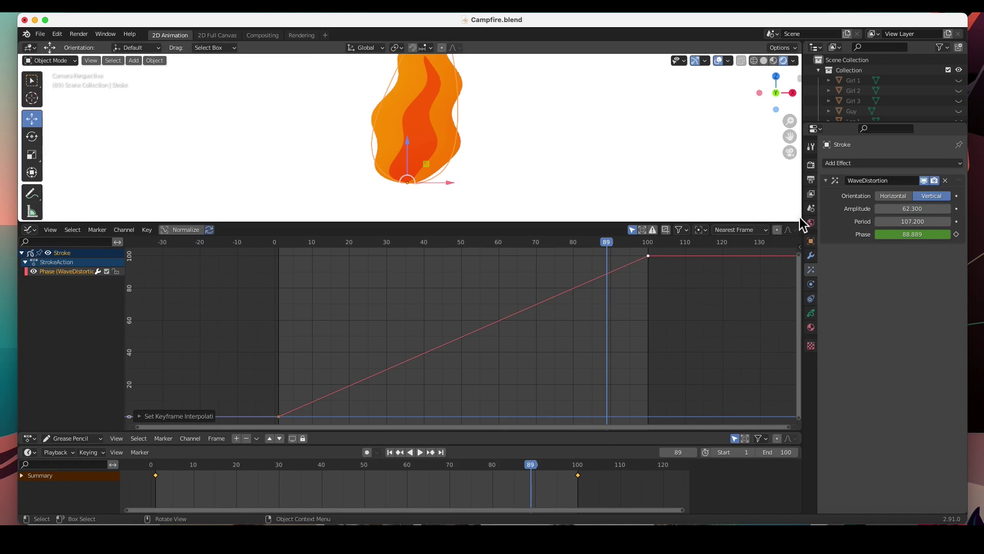
drag(797, 219, 734, 364)
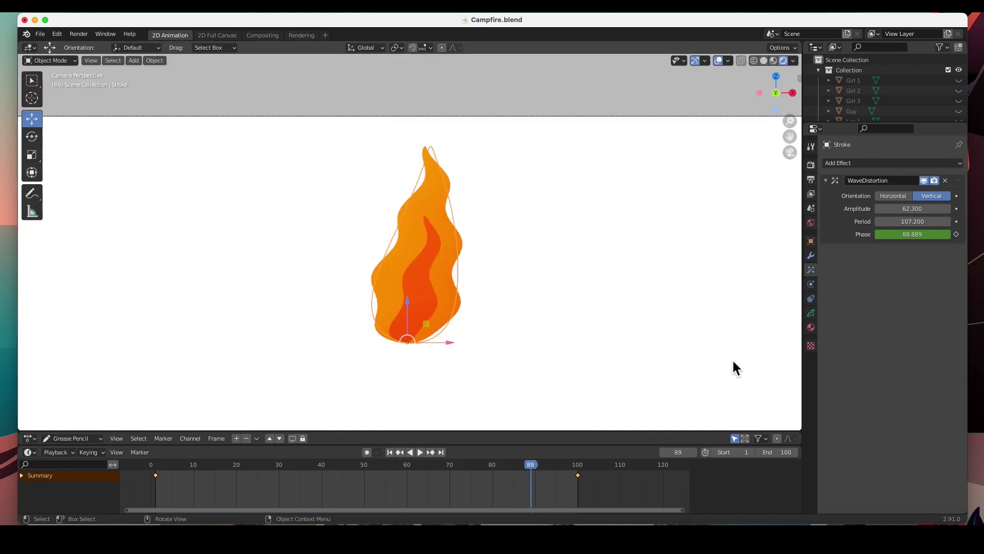
Step: Try keyframing the Phase at 50 on frame 100, playing the animation before and after the change
click(421, 453)
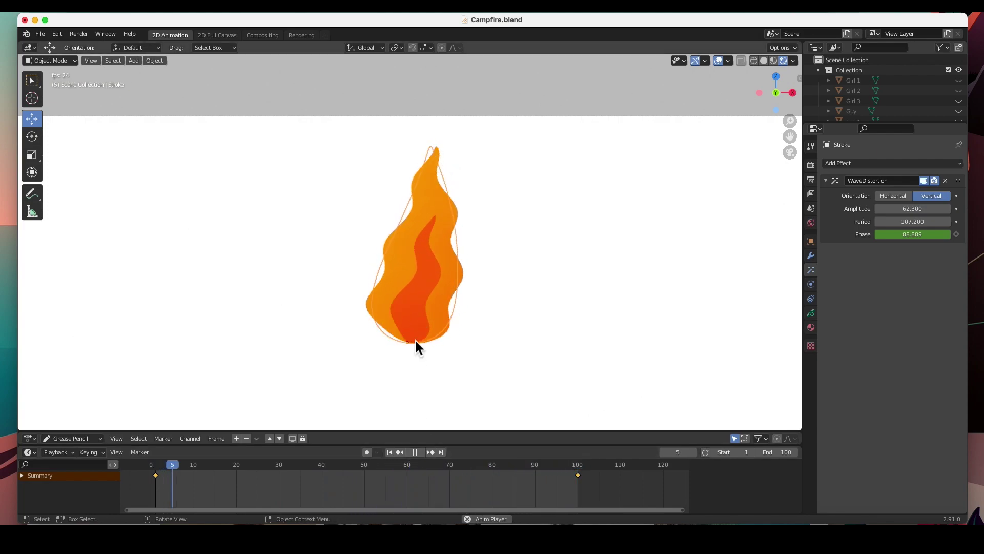
click(415, 452)
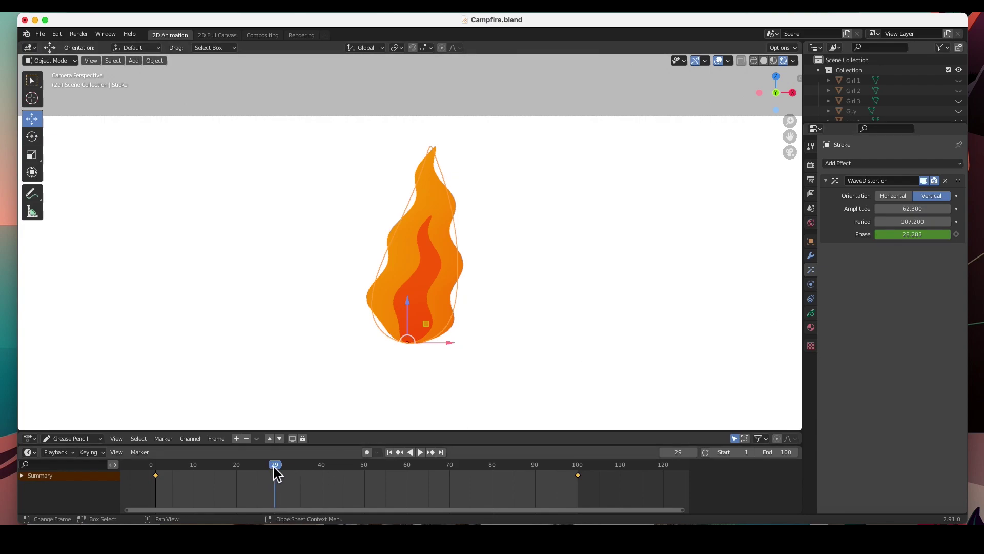
click(441, 453)
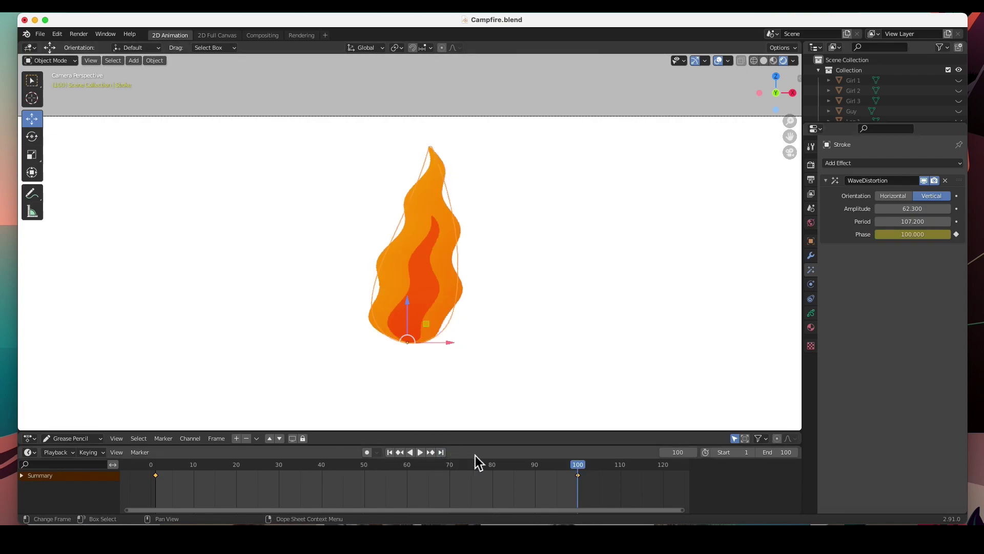
click(923, 236)
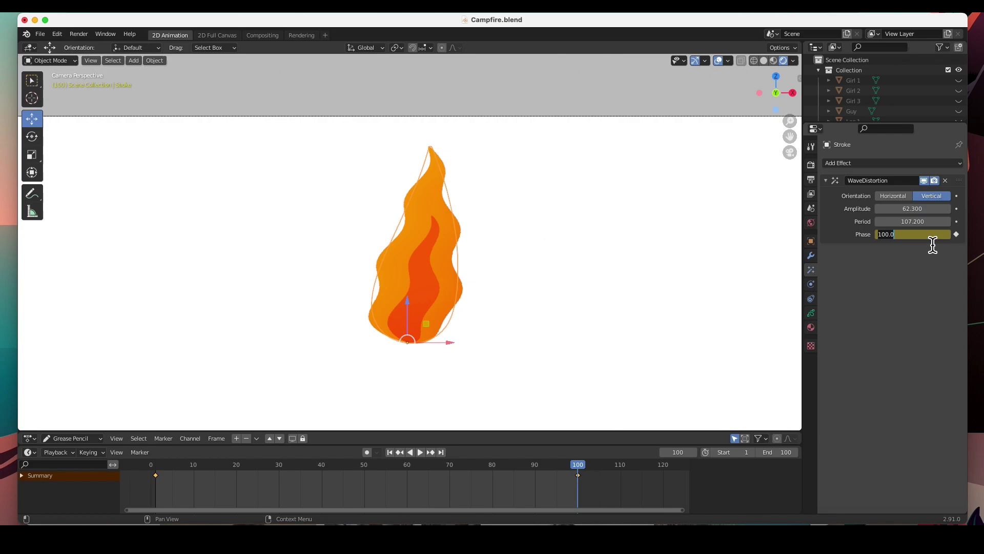
text(50)
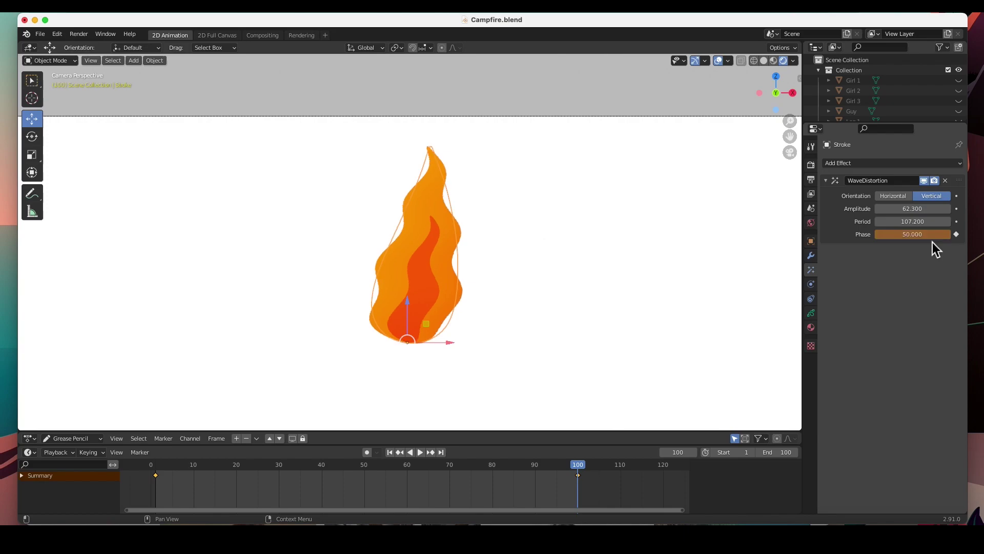
key(Return)
click(956, 234)
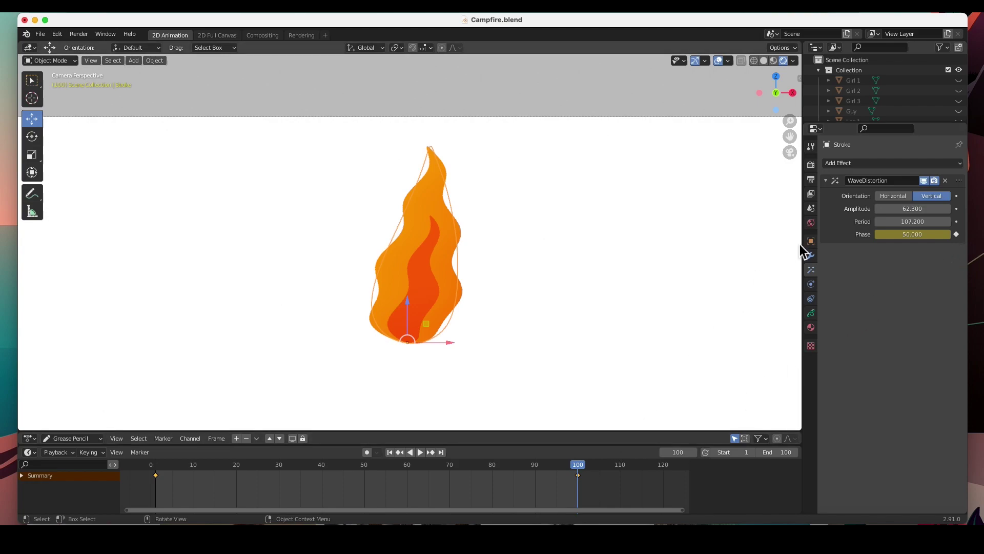
click(424, 452)
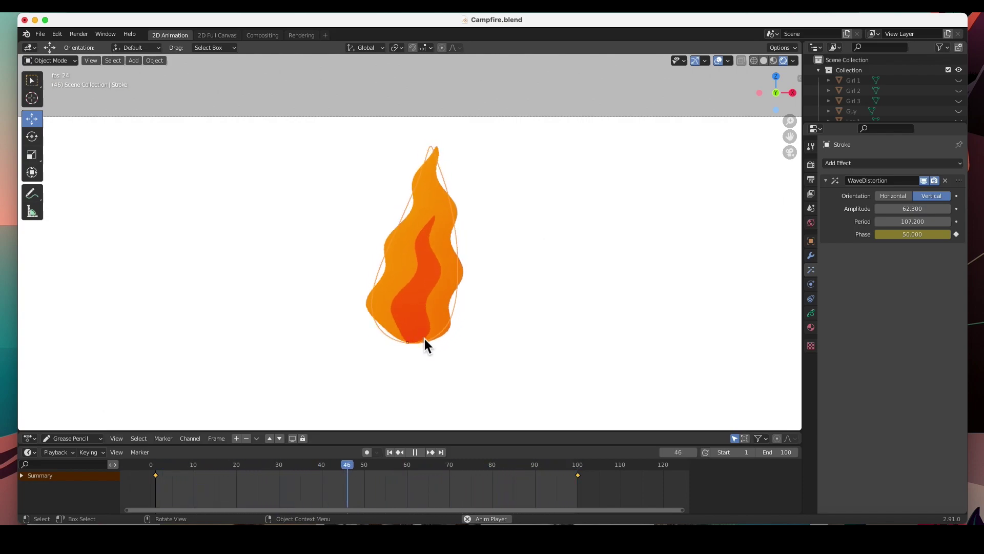
click(415, 452)
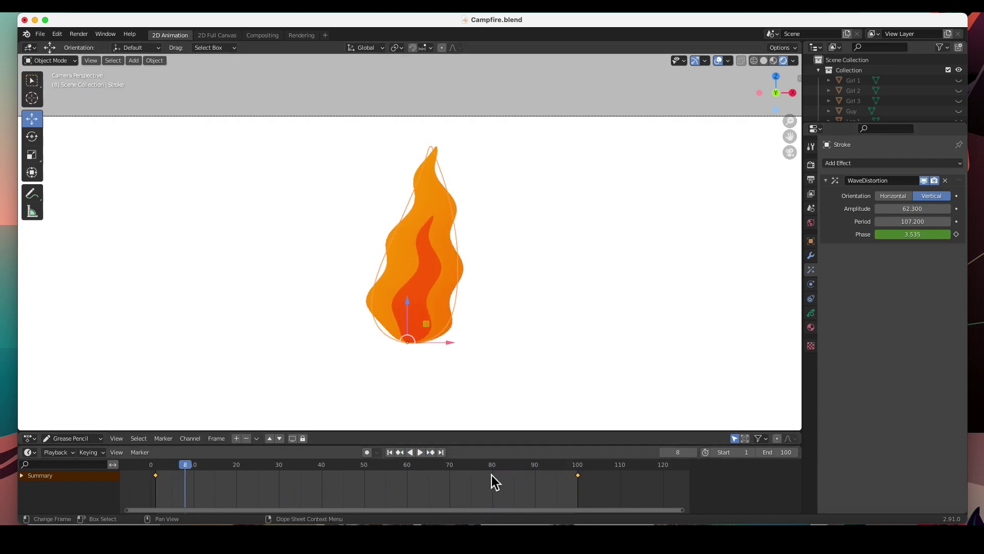
Step: Keyframe the Wave Distortion Phase at 30 on frame 100 and play the animation to check the flame's speed
click(441, 452)
click(930, 234)
text(30)
key(Return)
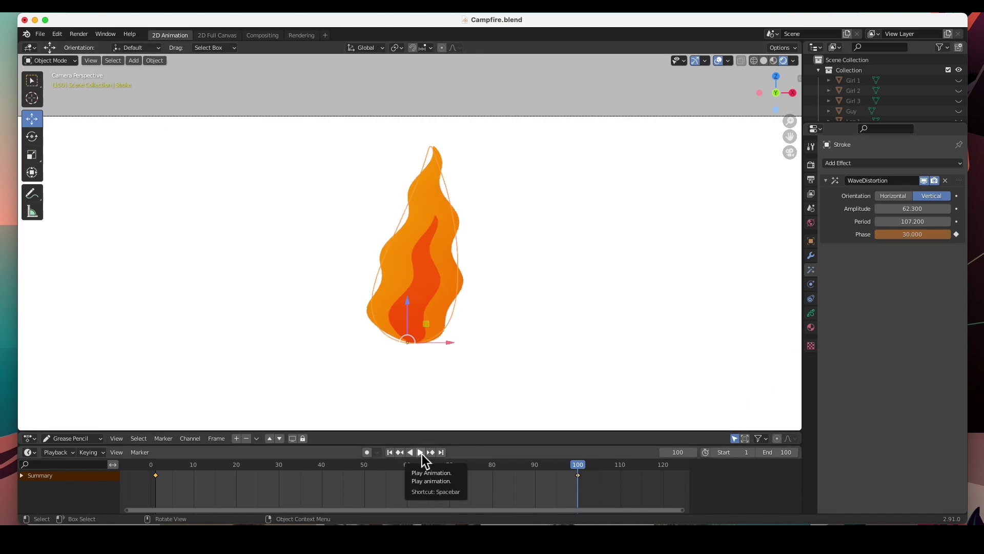
click(956, 235)
click(957, 234)
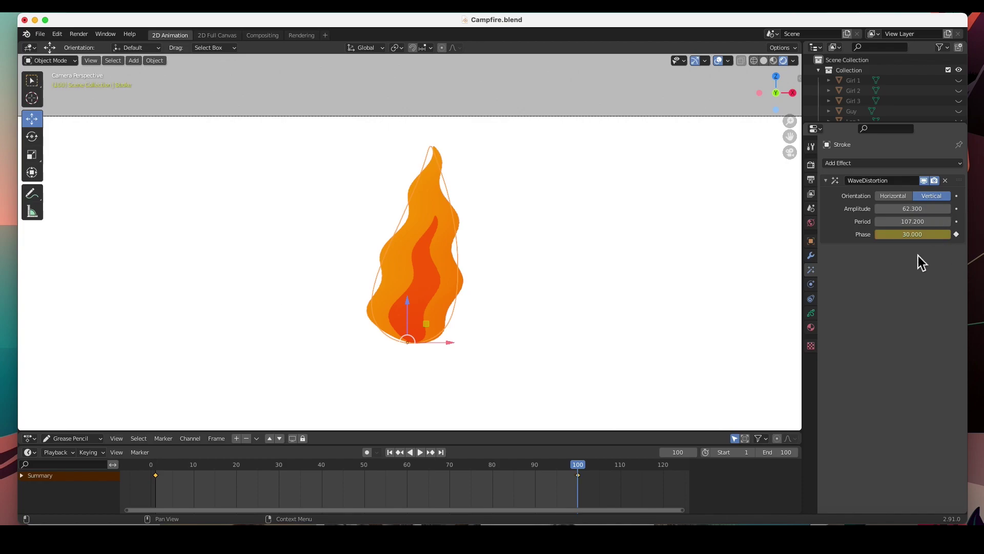
click(422, 453)
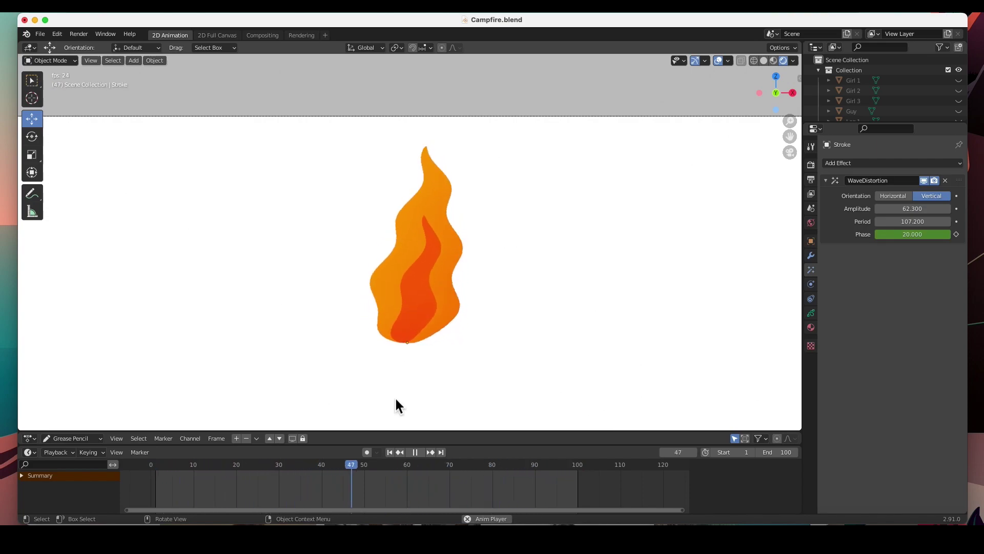
click(416, 452)
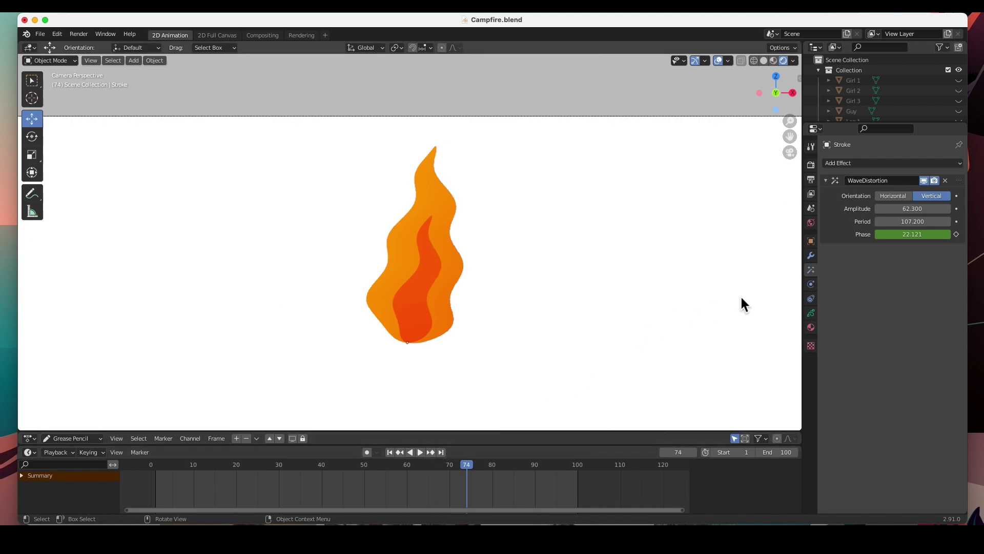
Step: Add a Glow effect to the flame and set its Threshold to 0.407
click(857, 164)
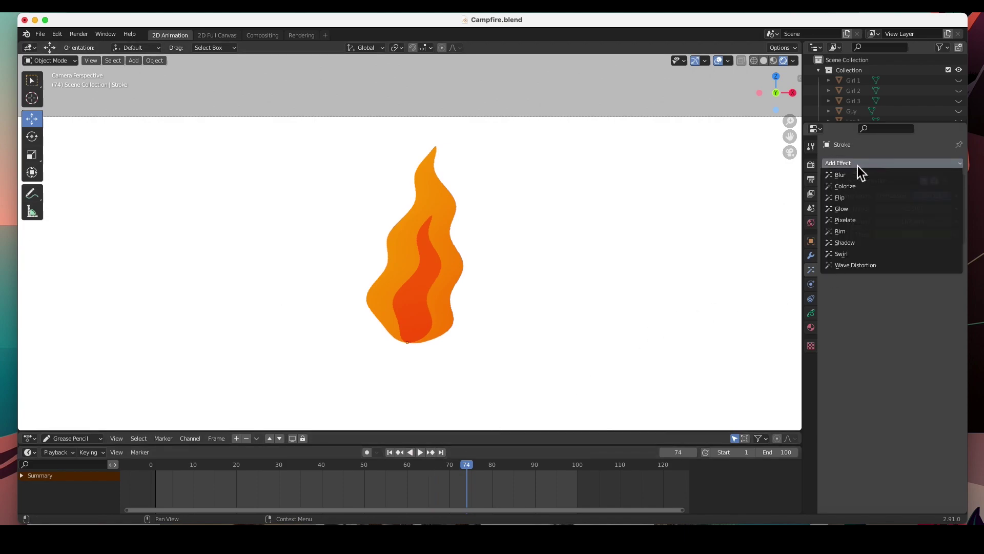
click(852, 212)
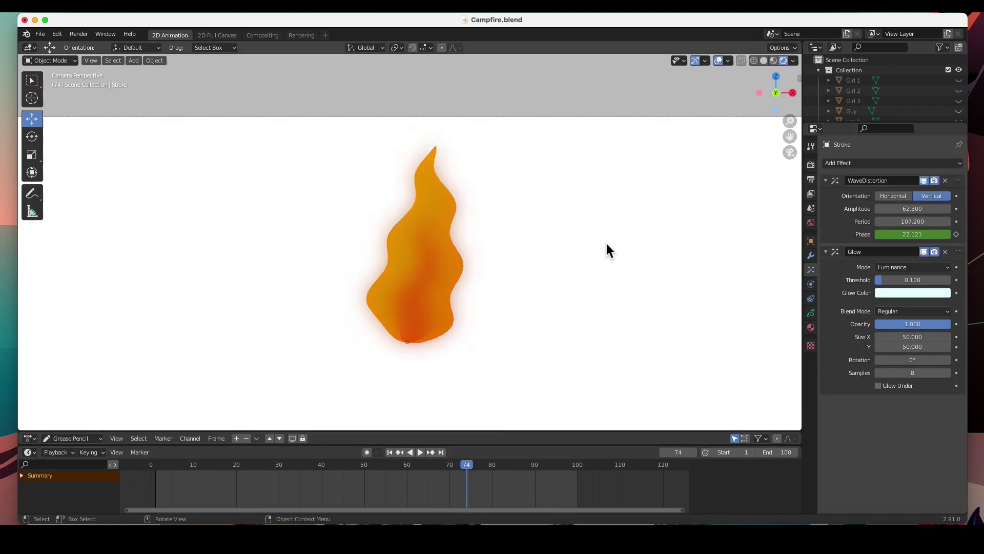
scroll(423, 251, down, 4)
scroll(423, 251, up, 2)
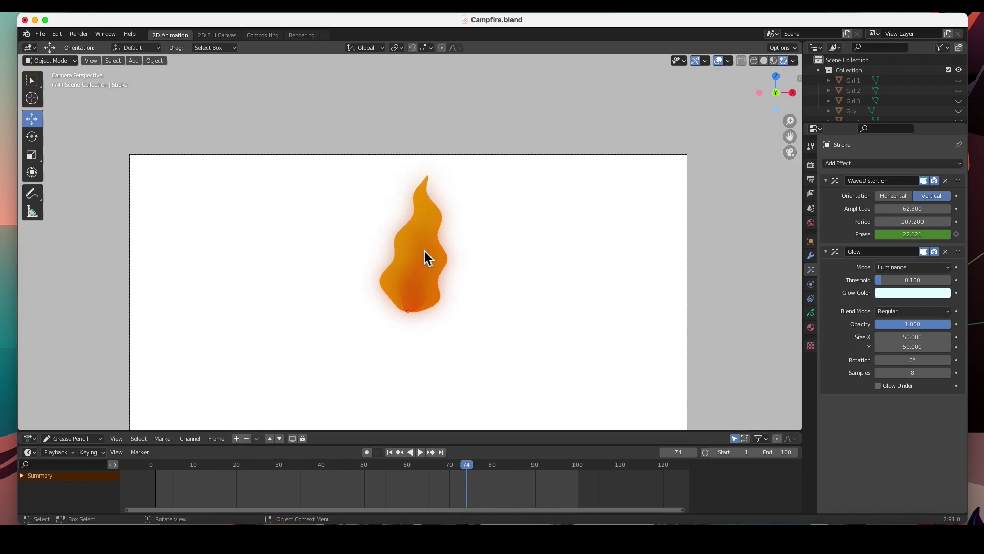
drag(883, 280, 908, 280)
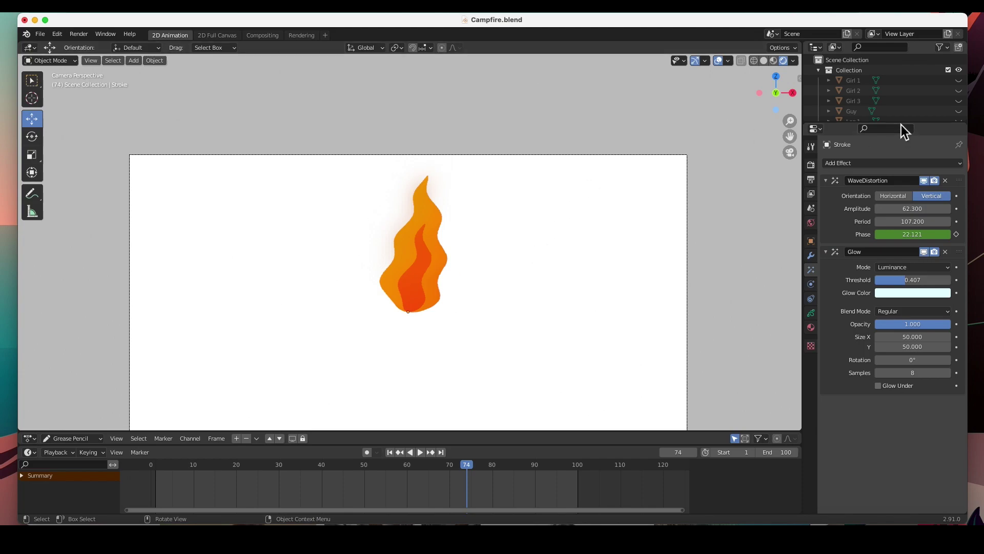
Step: Enlarge the object list and unhide all the campfire scene objects from Girl 1 through Sky
drag(906, 128, 905, 260)
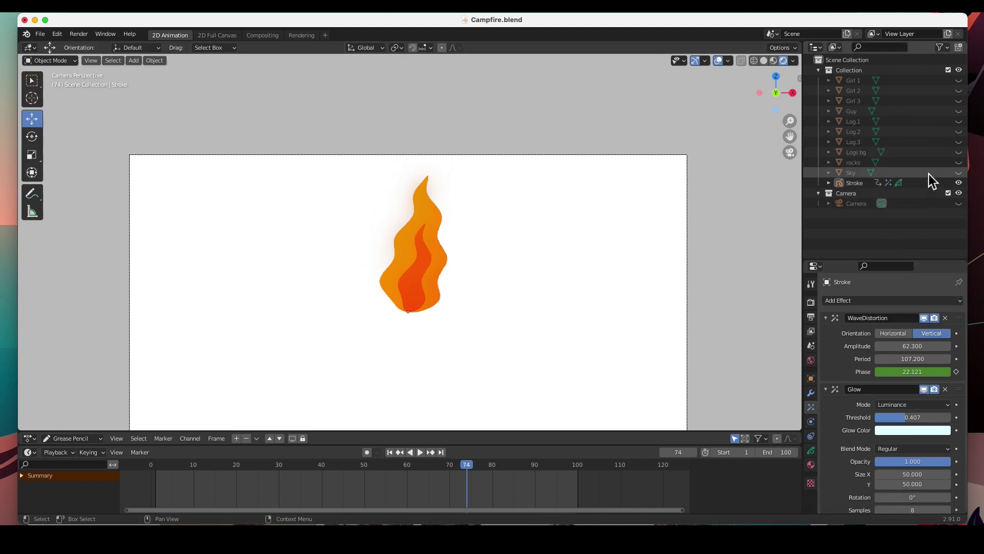
drag(958, 90, 959, 172)
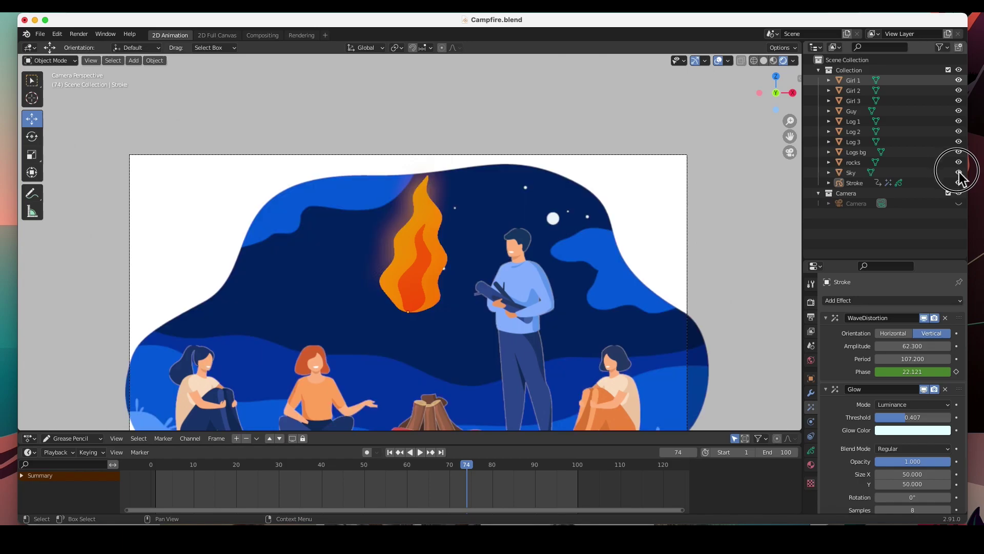
scroll(412, 250, down, 1)
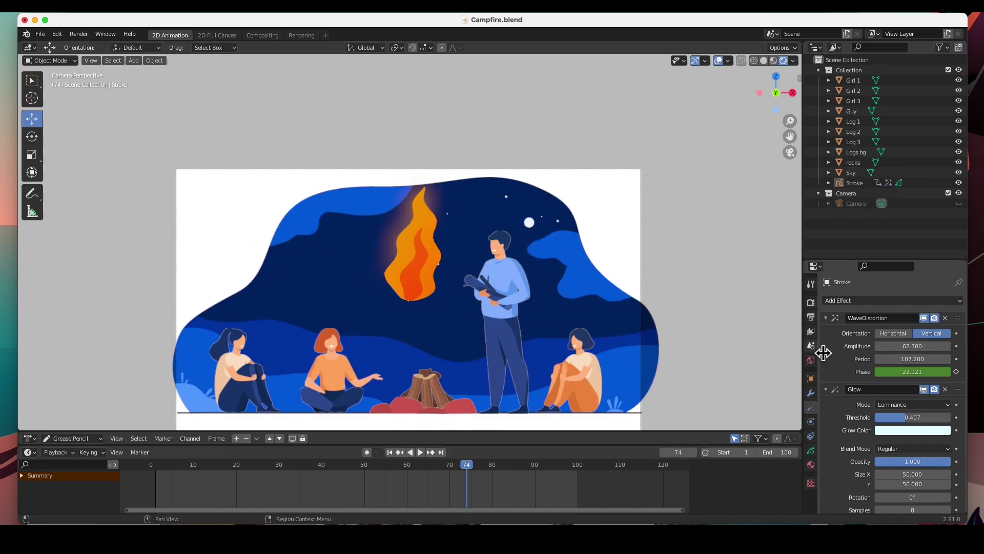
scroll(826, 392, down, 1)
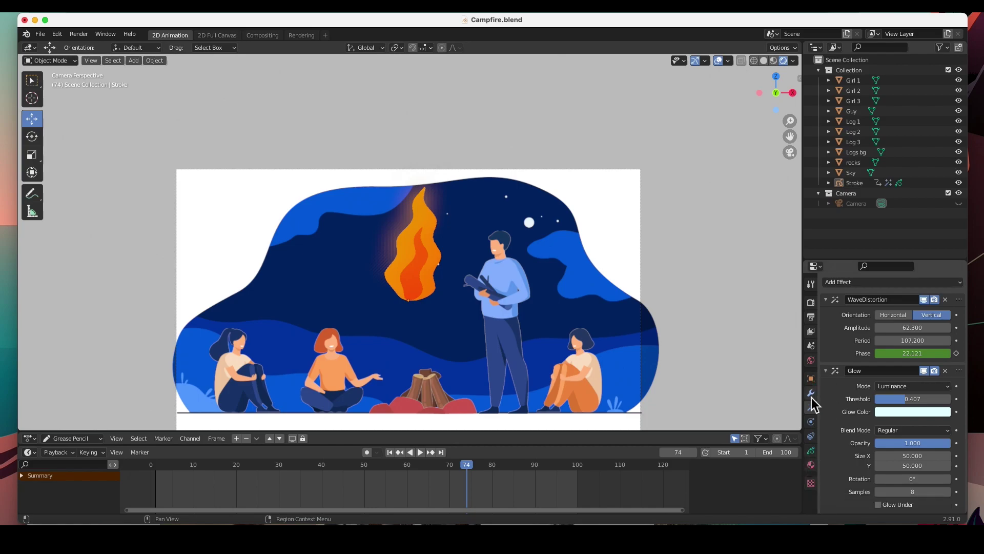
scroll(900, 344, up, 1)
scroll(899, 354, down, 1)
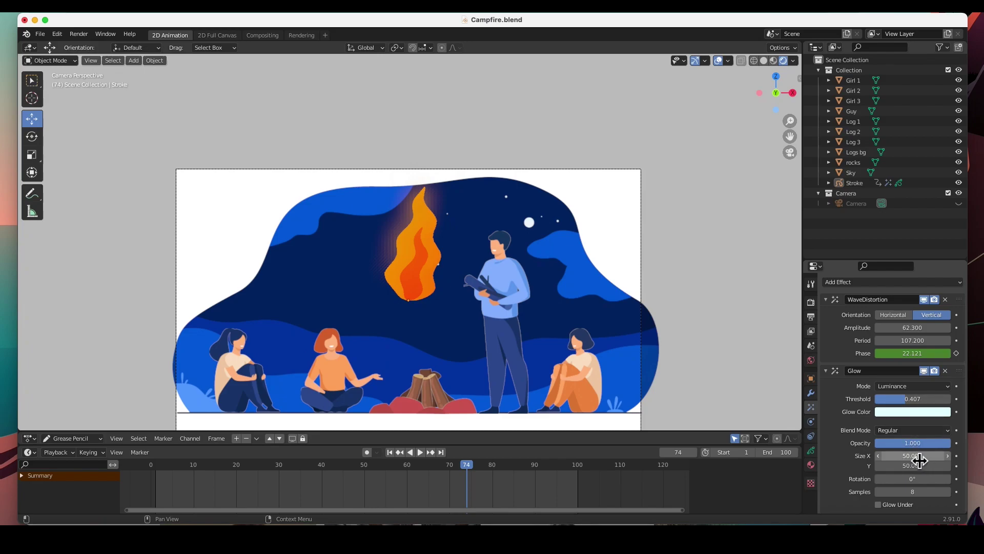
Step: Set the flame's Glow Threshold to 0.380 and change its Glow Color to yellow
click(425, 278)
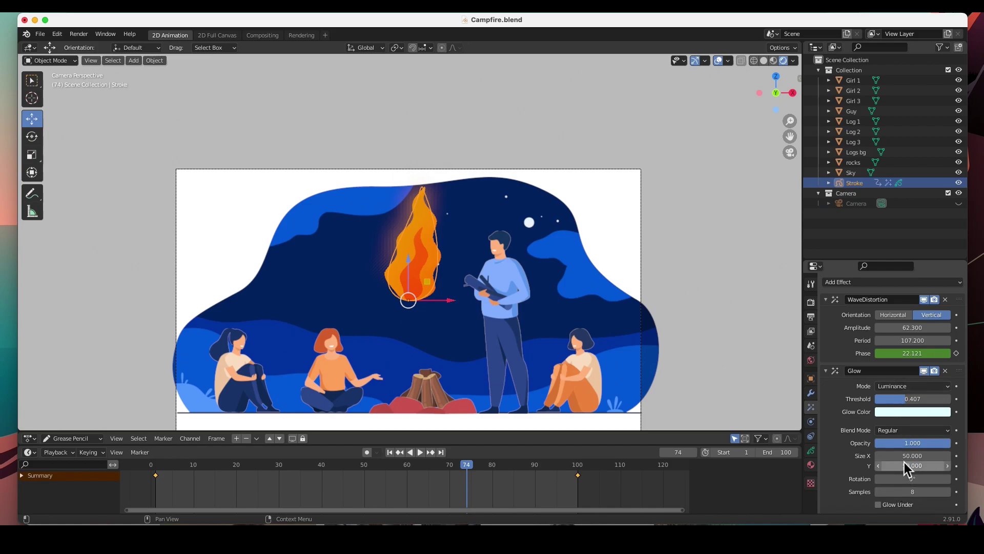
mouse_move(904, 405)
mouse_down()
mouse_move(920, 405)
mouse_move(893, 399)
mouse_move(903, 399)
mouse_up()
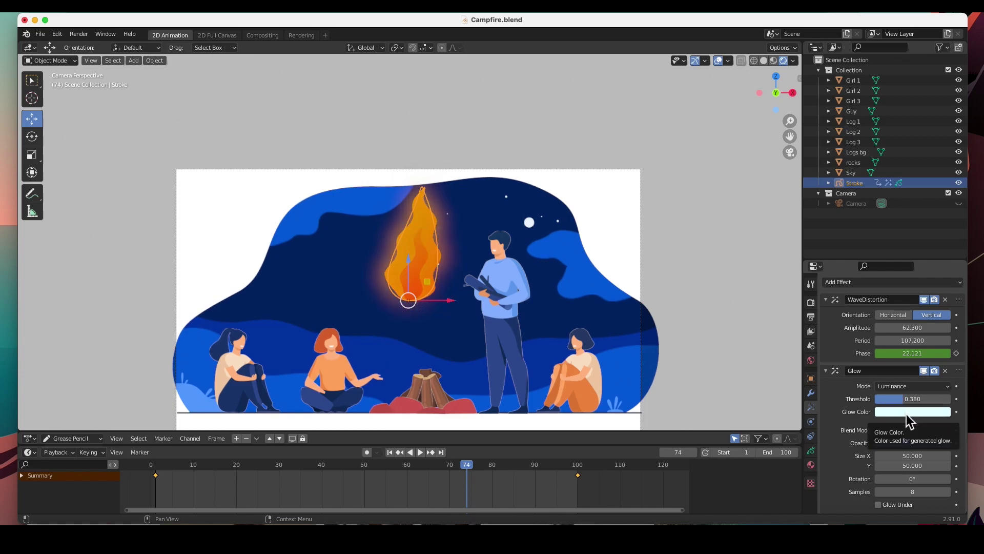
click(901, 413)
mouse_move(890, 327)
mouse_down()
mouse_move(892, 310)
mouse_move(880, 328)
mouse_up()
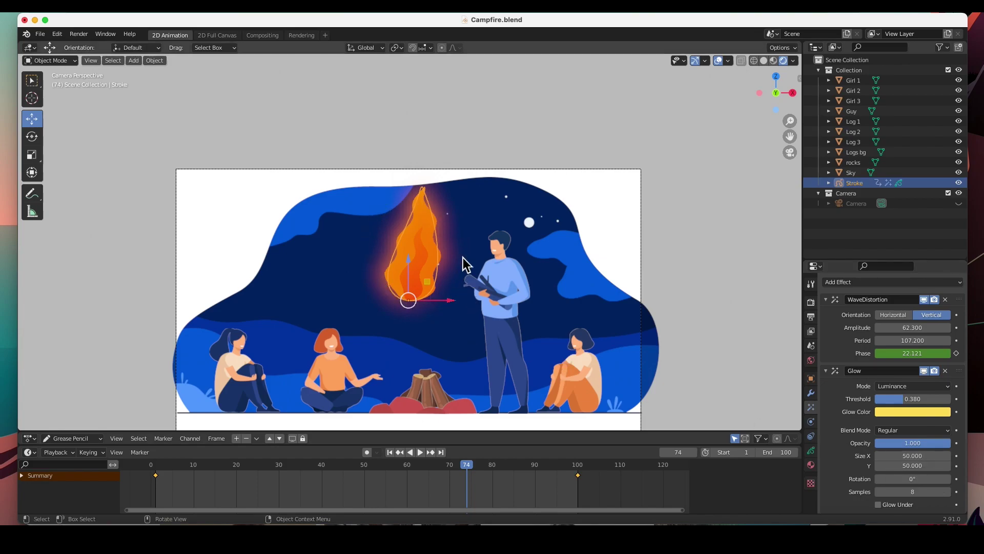
Step: Set the flame's Glow Size X and Y to 30 and deselect the flame
click(936, 458)
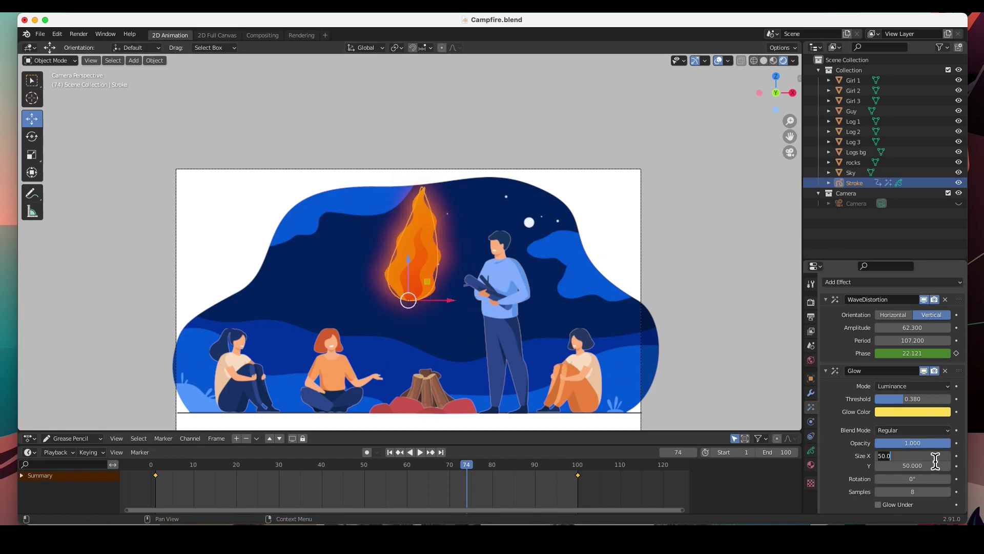
key(Tab)
text(30)
key(Tab)
key(Return)
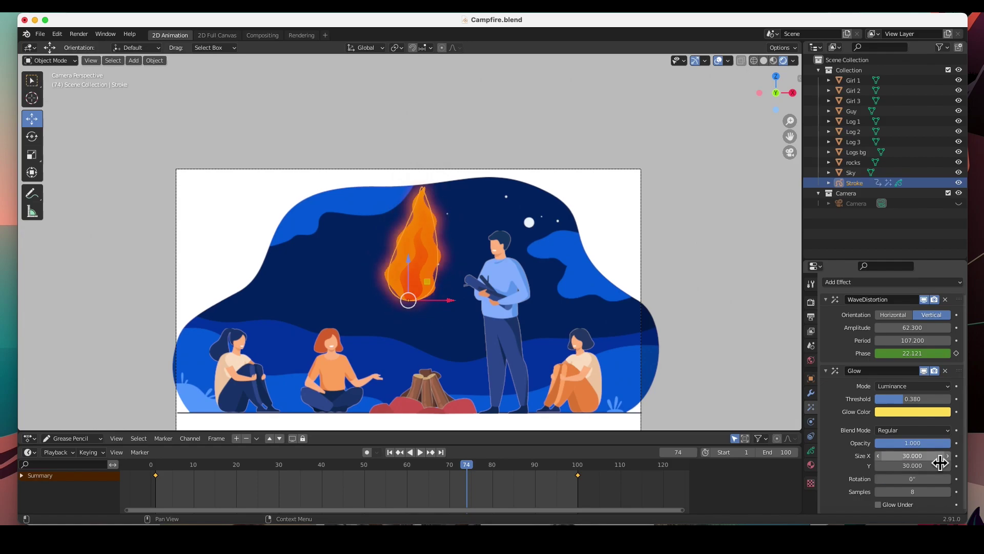
click(448, 181)
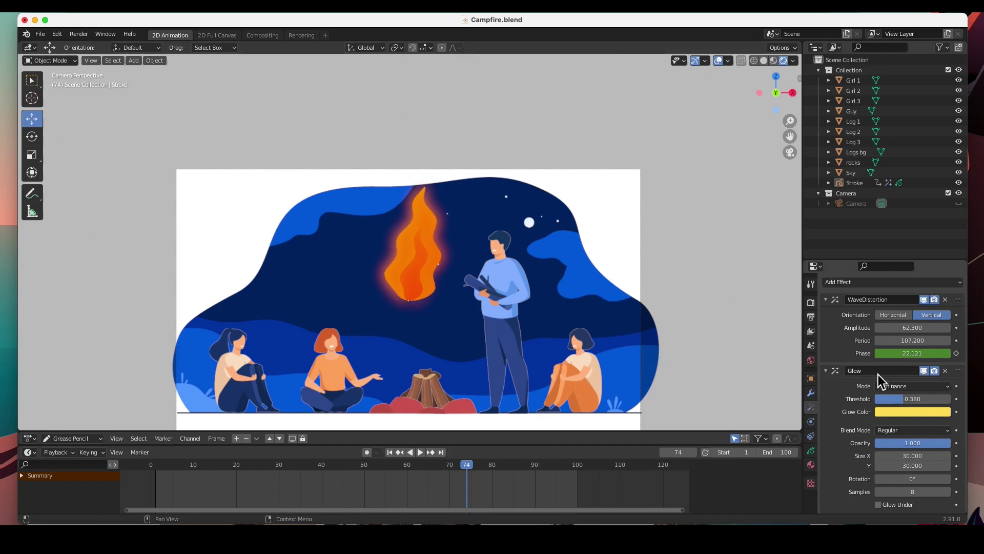
Step: Try the Glow effect above Wave Distortion in the flame's effect stack, and restore the original order
drag(959, 370, 959, 300)
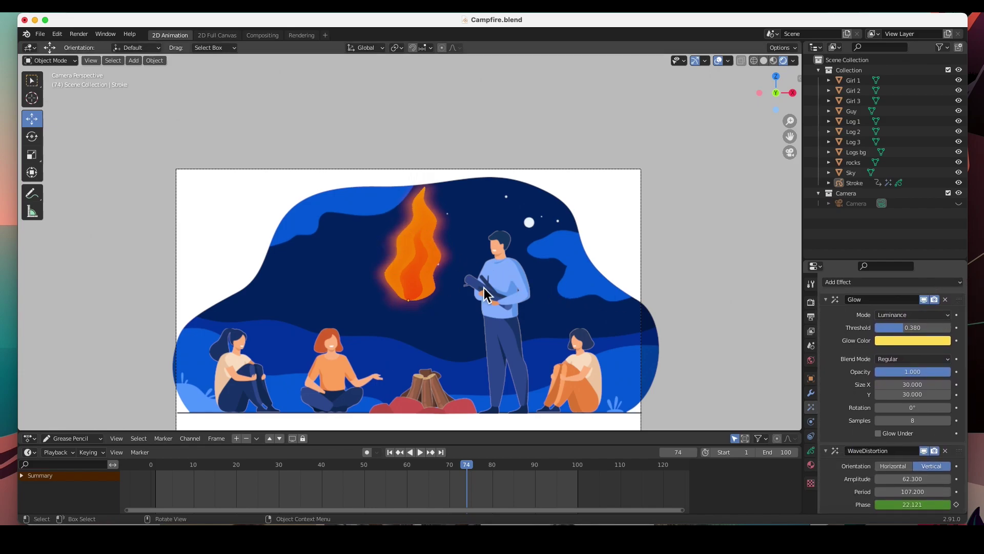
drag(963, 452, 958, 307)
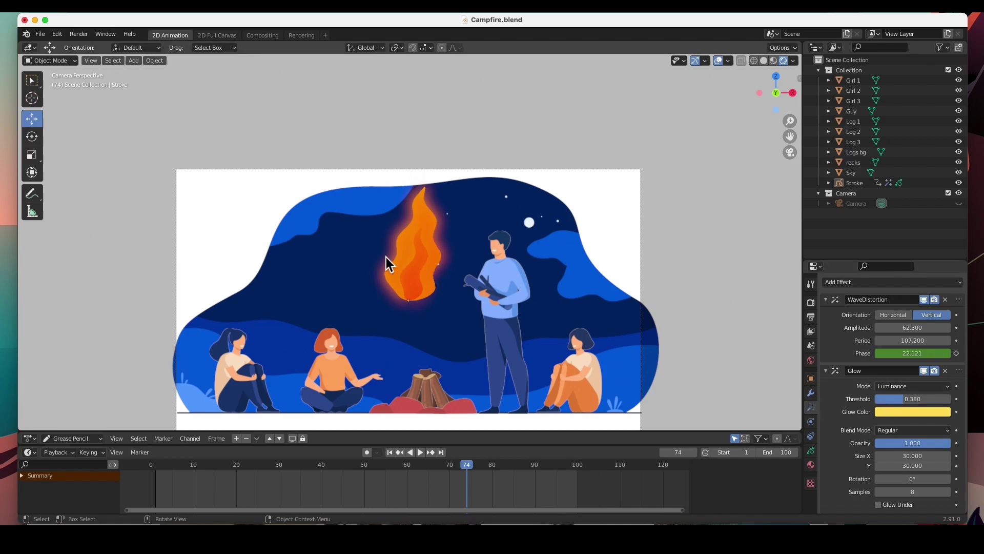
Step: Move the flame down onto the campfire logs and scale it uniformly to about 0.38
click(414, 266)
drag(406, 308, 440, 409)
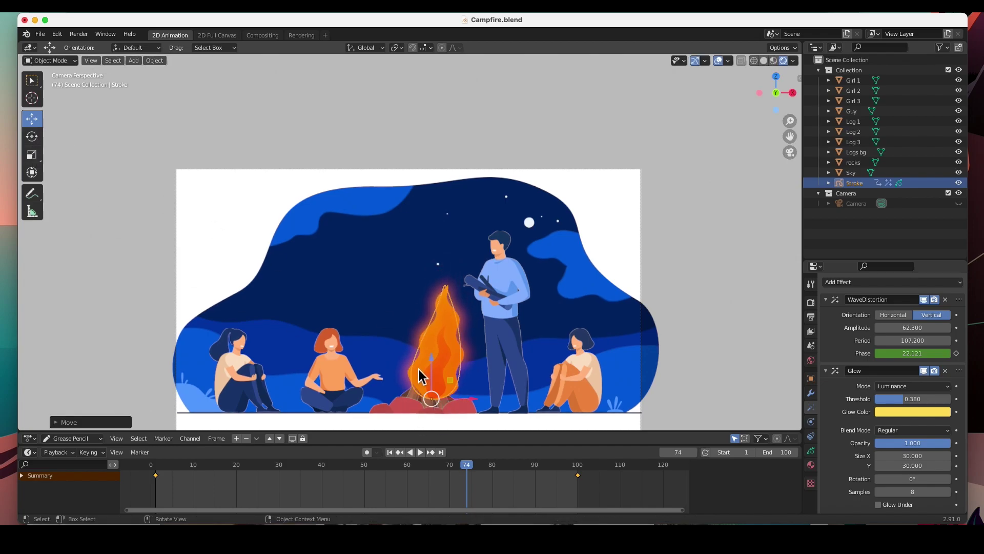
scroll(457, 386, down, 5)
scroll(457, 385, up, 9)
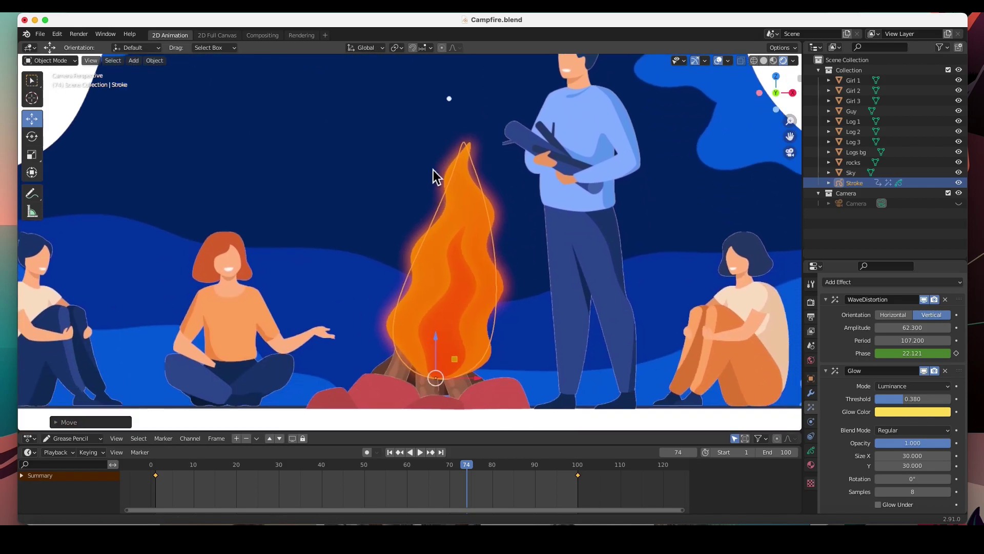
shift+middle_drag(435, 176, 424, 154)
scroll(435, 237, down, 2)
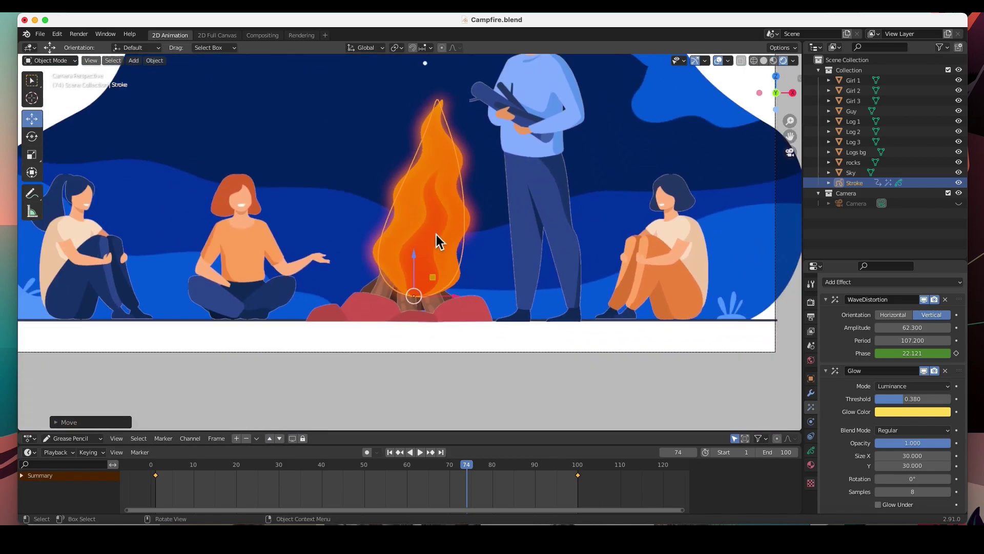
scroll(436, 237, up, 4)
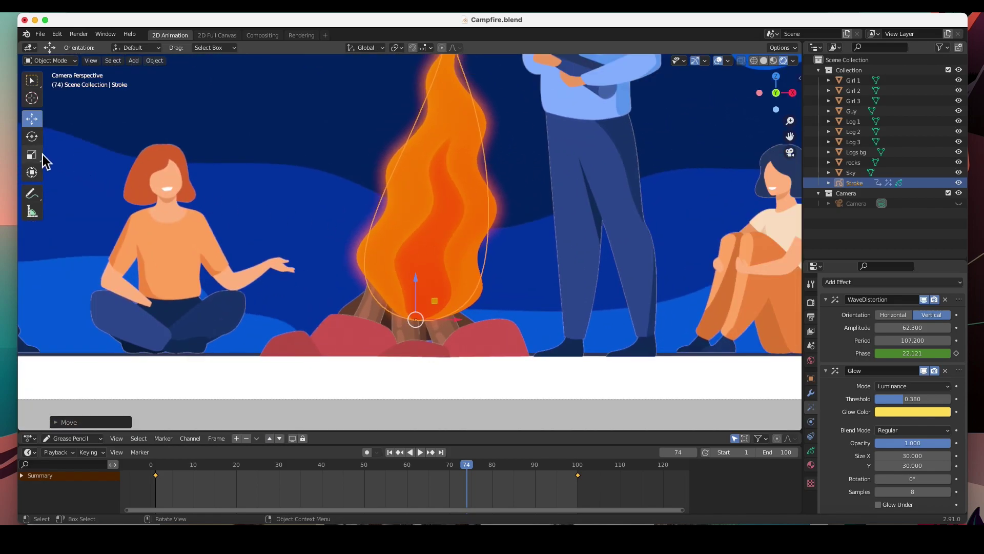
click(31, 155)
drag(435, 343, 417, 318)
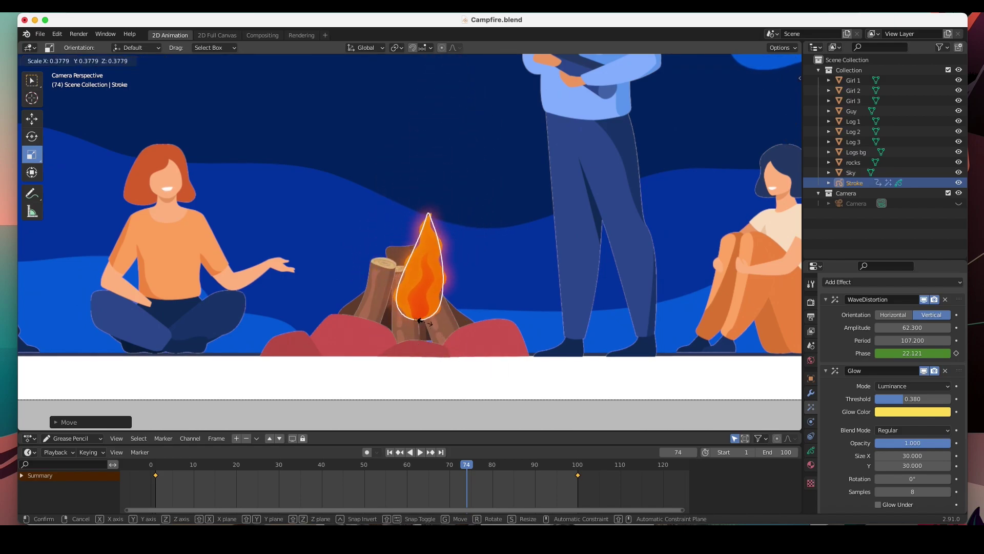
Step: Position the small flame centrally on the upper part of the logs and rotate it about 7° to stand upright
click(32, 119)
drag(415, 319, 398, 288)
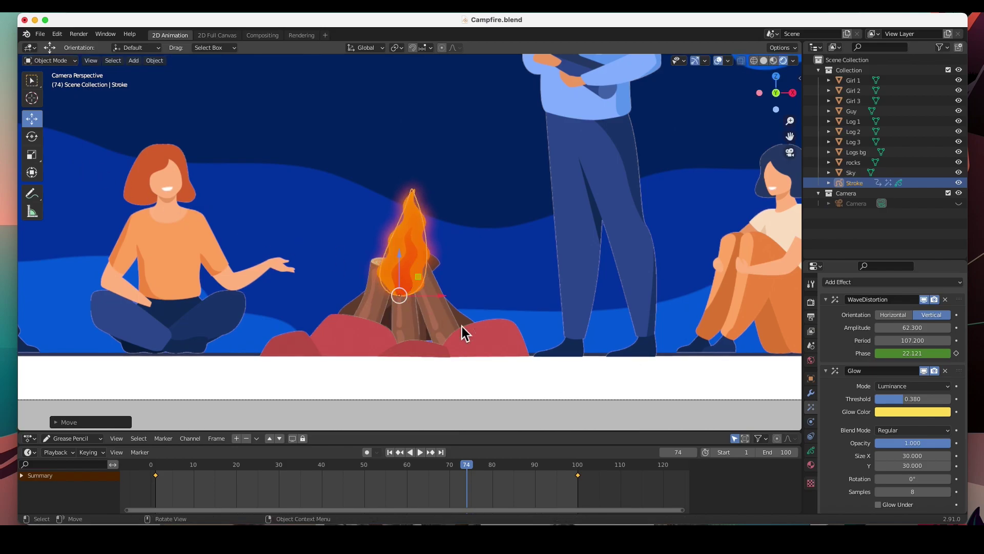
key(r)
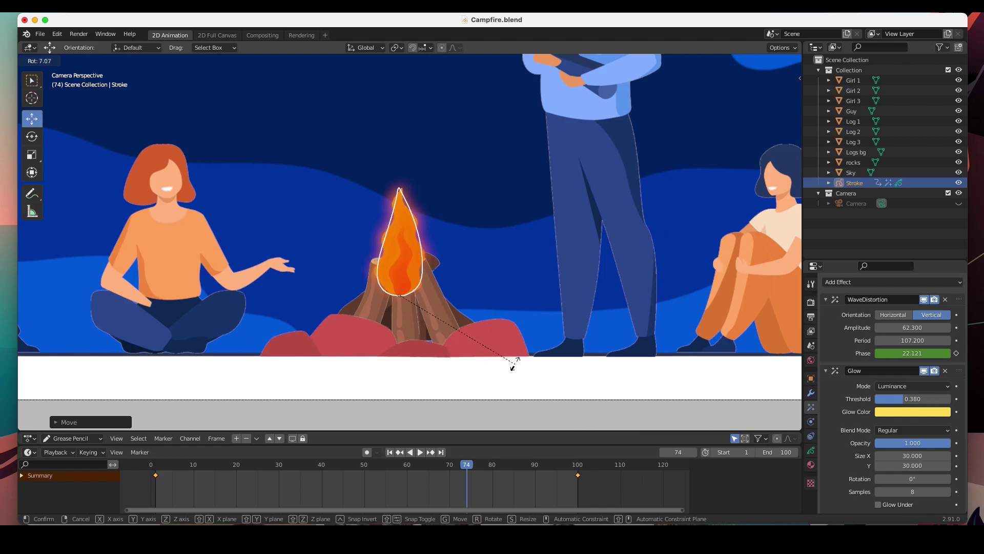
click(514, 364)
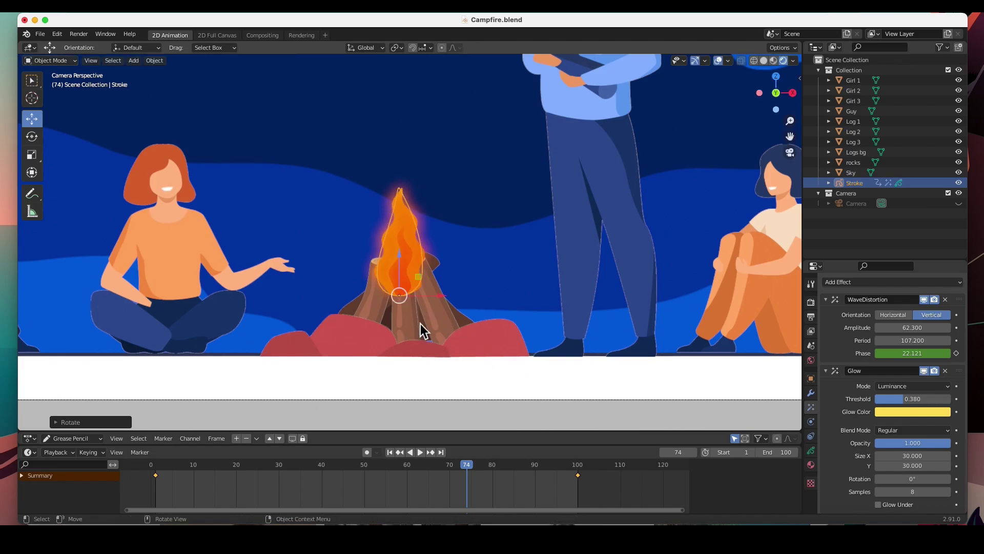
click(402, 387)
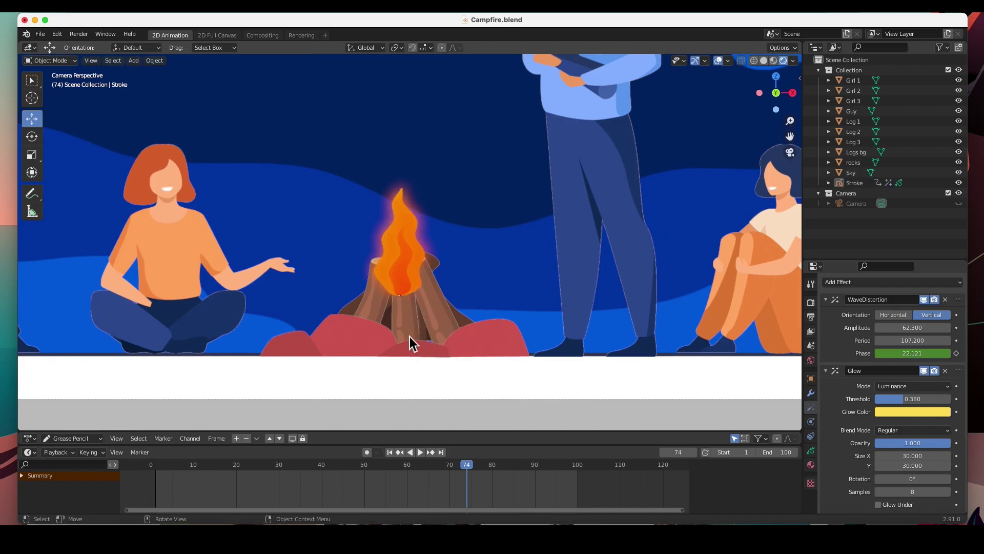
Step: Duplicate the flame beside its left edge, tilt the copy outward to the left and scale it slightly smaller
click(408, 253)
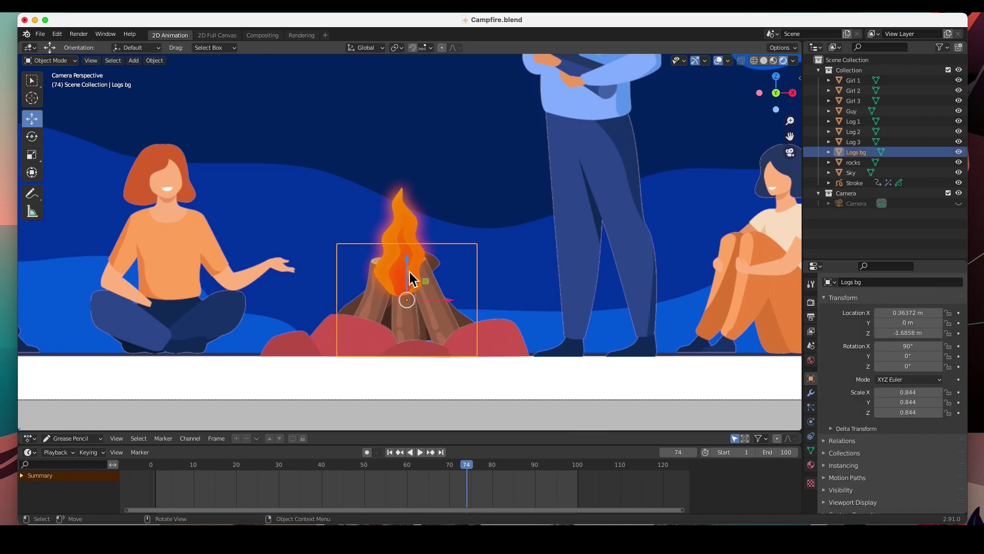
click(410, 217)
key(shift+d)
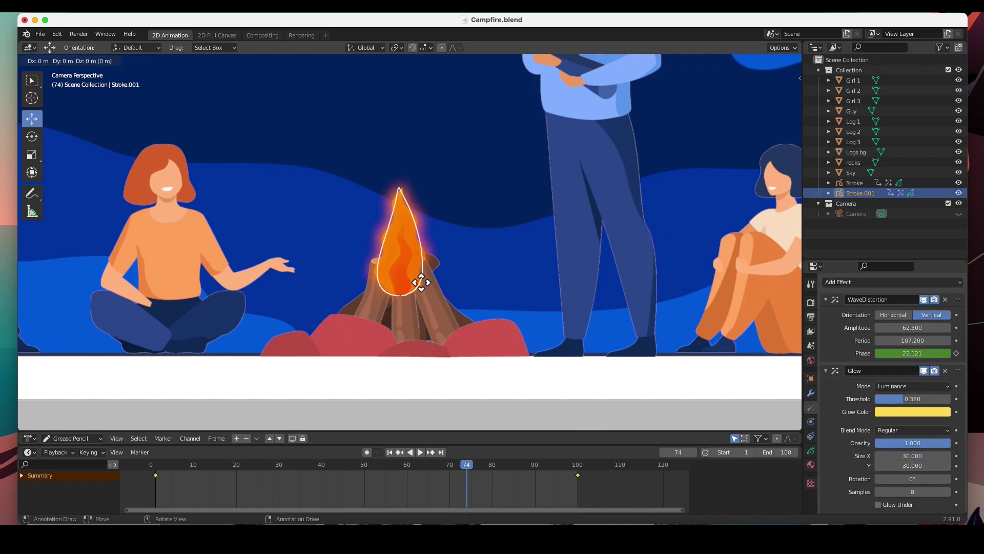
click(392, 278)
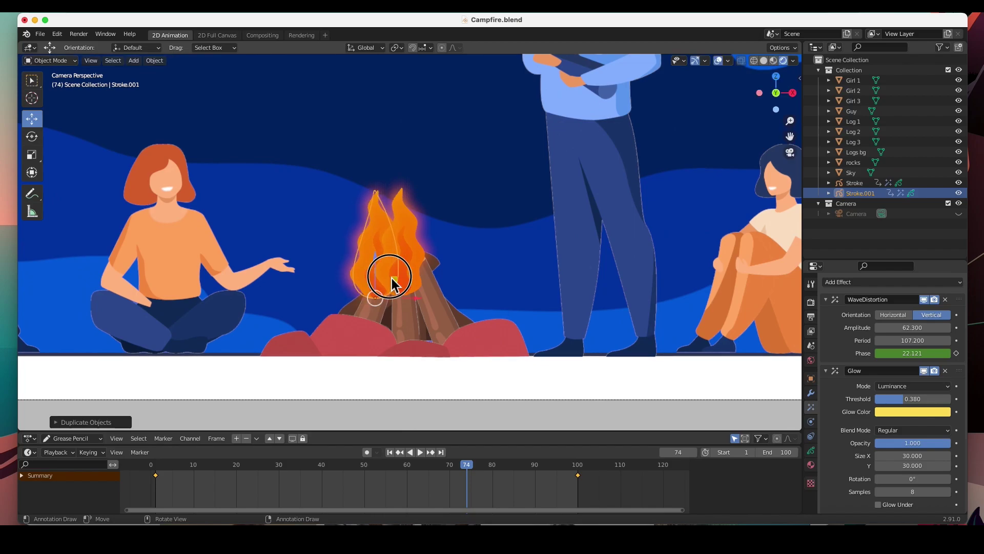
key(r)
click(469, 318)
key(s)
click(462, 315)
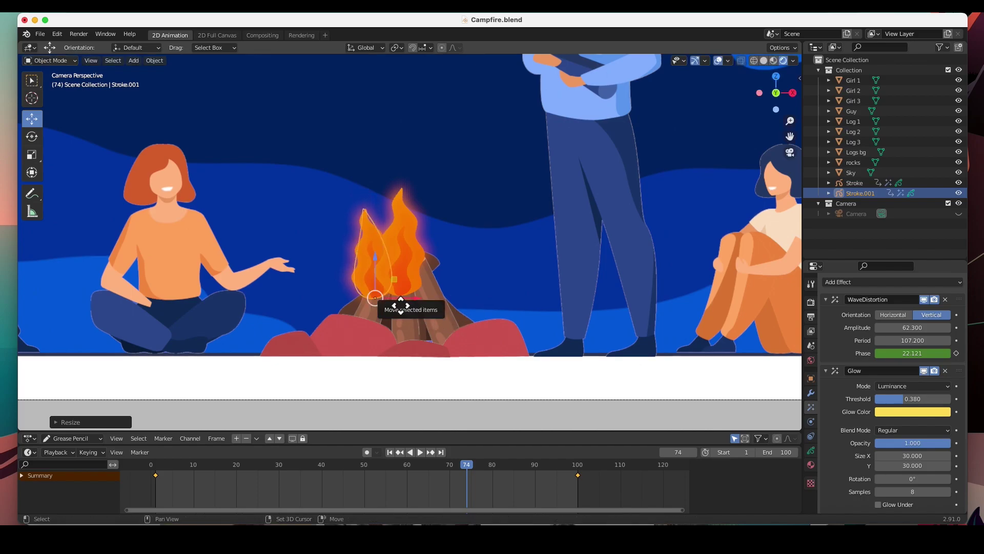
Step: Duplicate the smaller flame onto the right side of the logs, rotate it about -22° and shrink it slightly
key(shift+d)
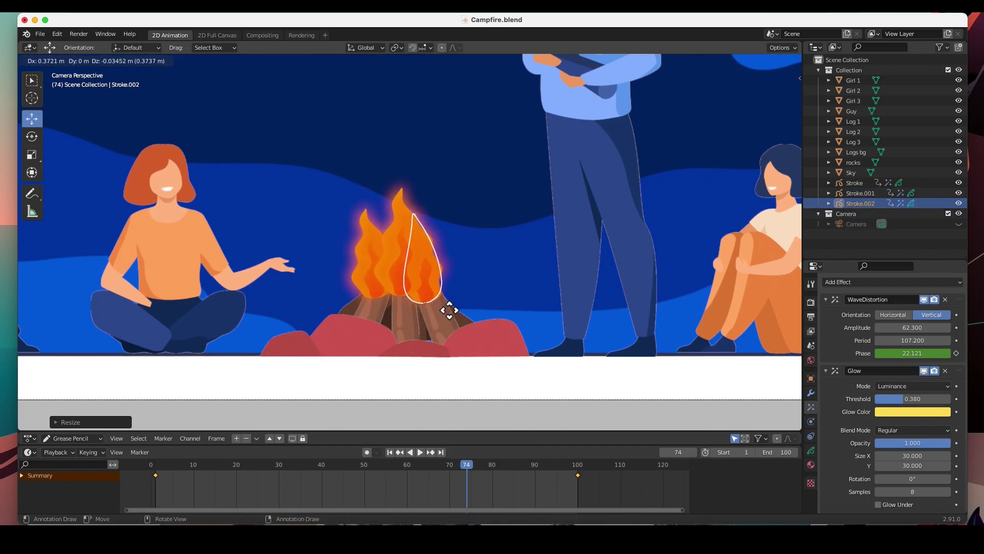
click(440, 308)
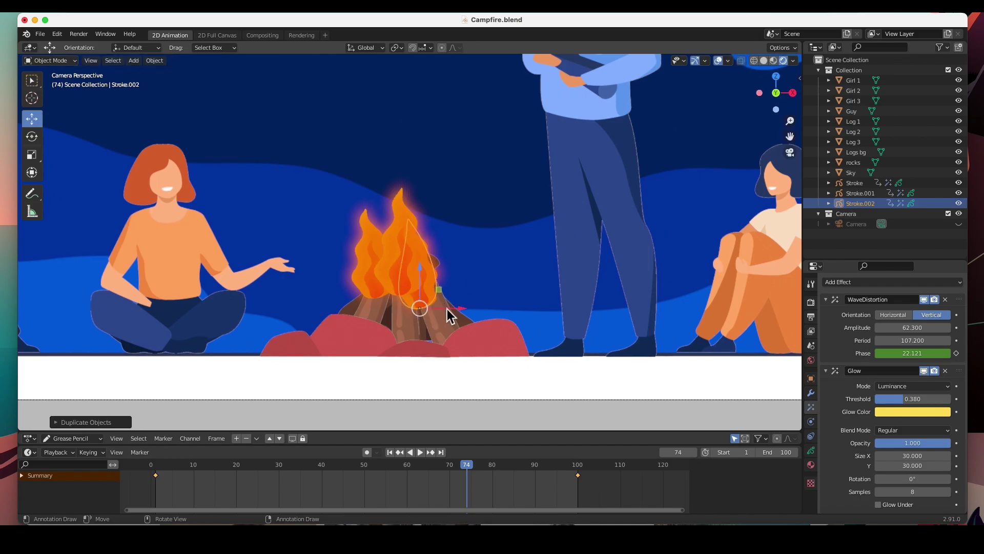
key(r)
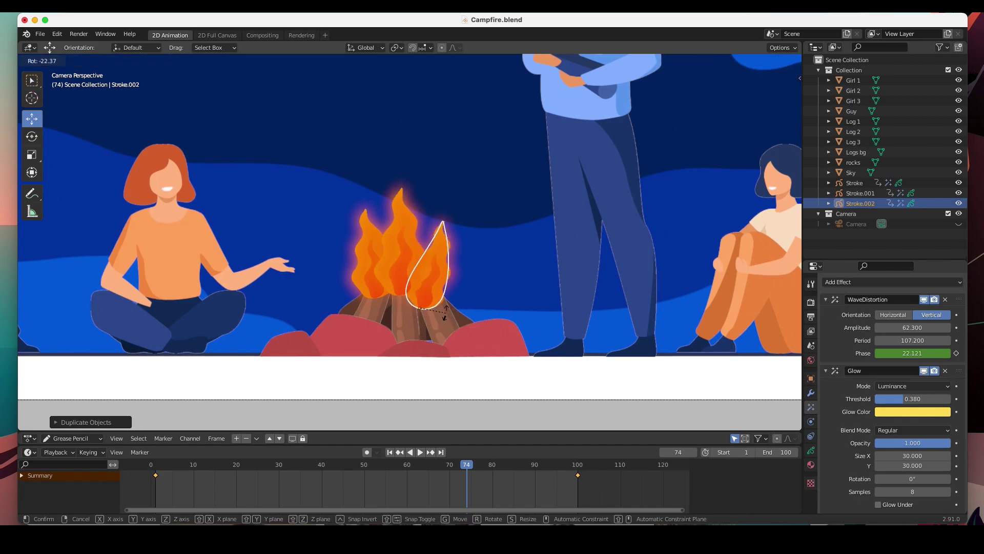
click(448, 314)
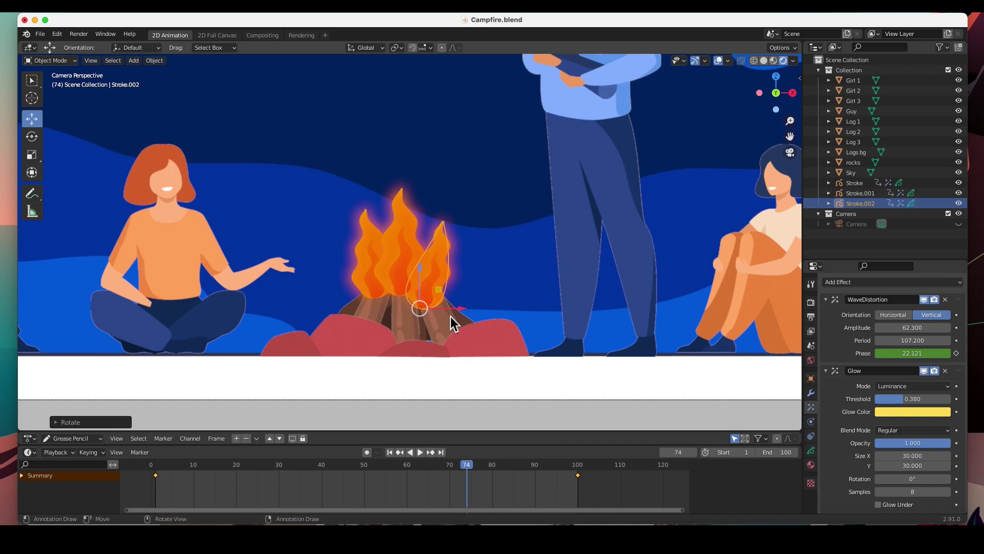
key(s)
click(467, 330)
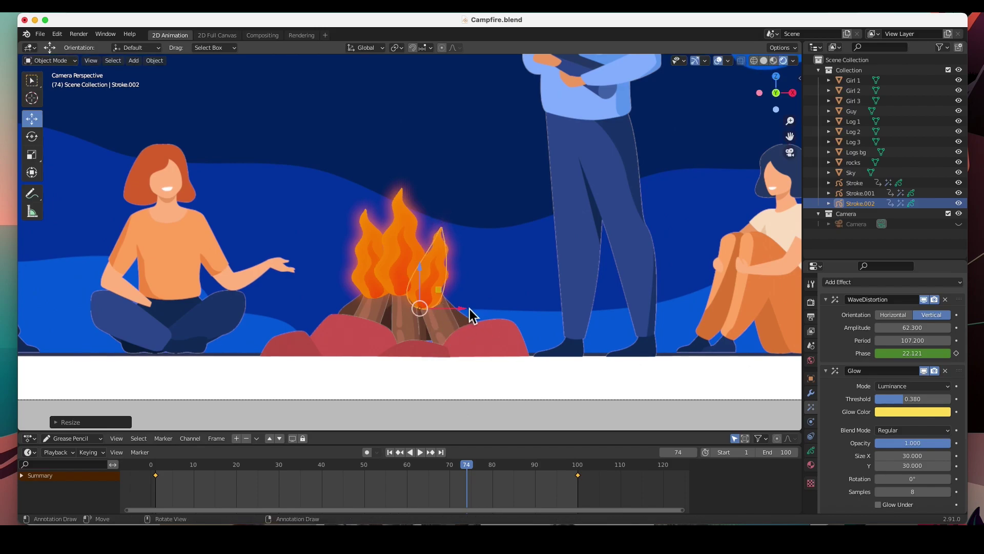
Step: Play the animation to check how the three flames move together, and stop it
click(420, 452)
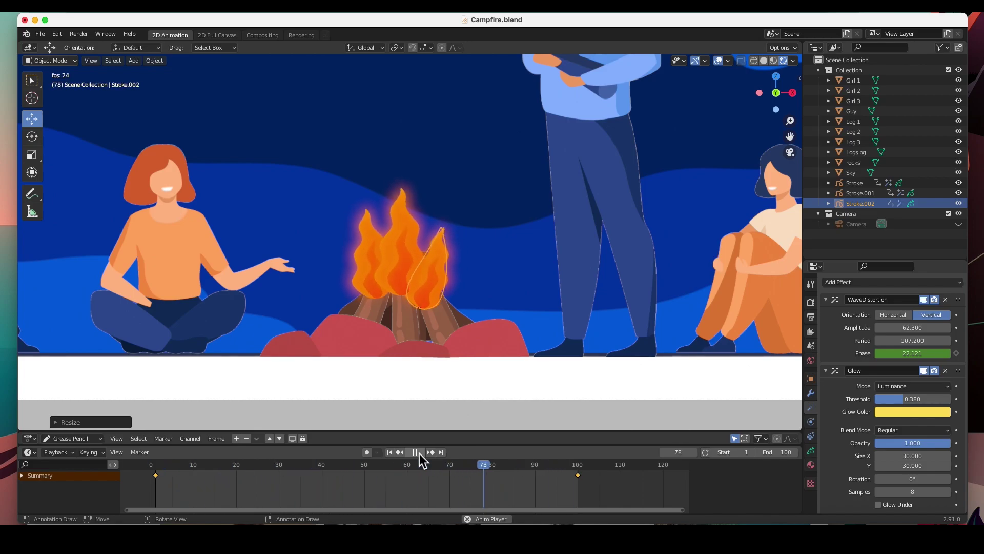
click(419, 453)
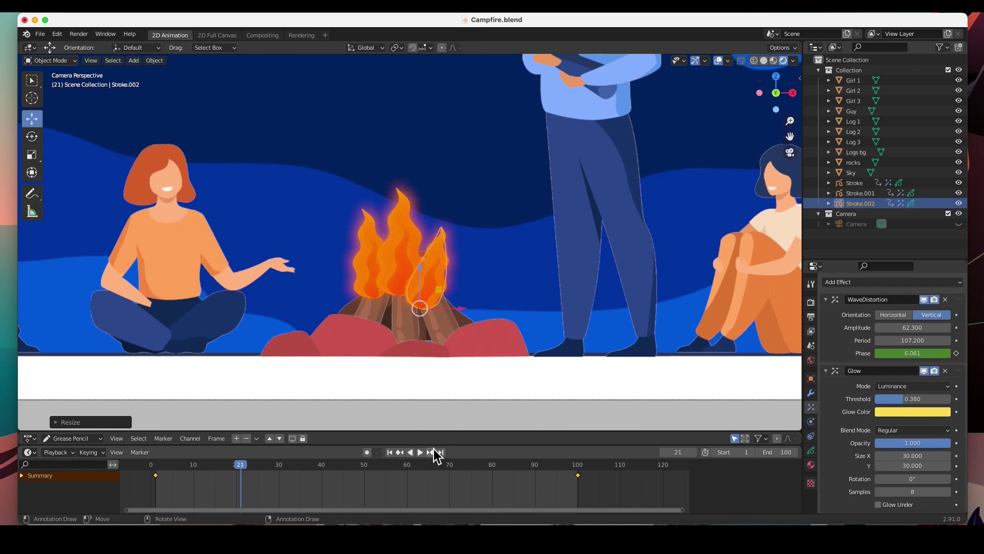
Step: At frame 100, set the right flame's wave distortion amplitude to 63 and period to 112.2, keyframe its phase at 40.8, and preview the motion
click(439, 270)
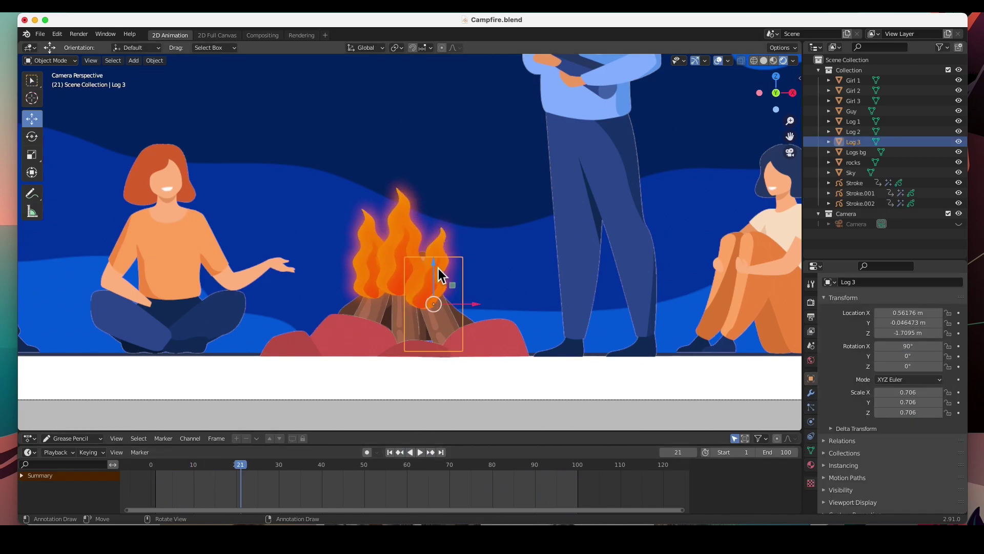
click(442, 244)
click(444, 237)
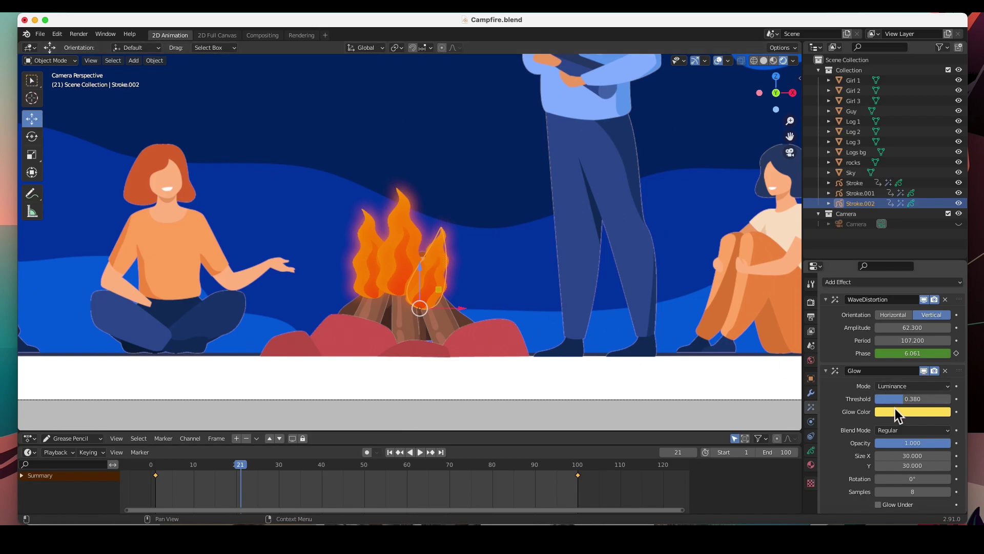
click(580, 466)
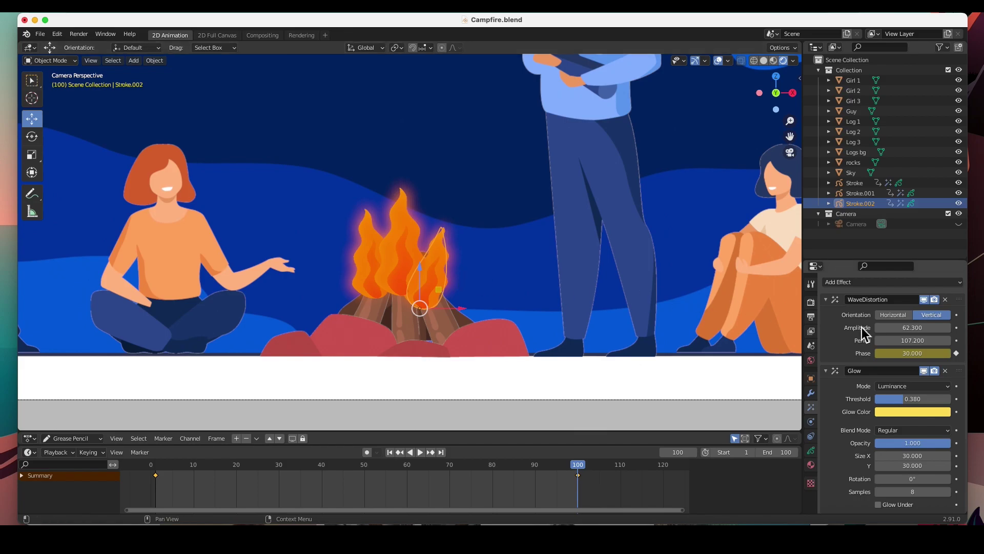
scroll(898, 400, up, 1)
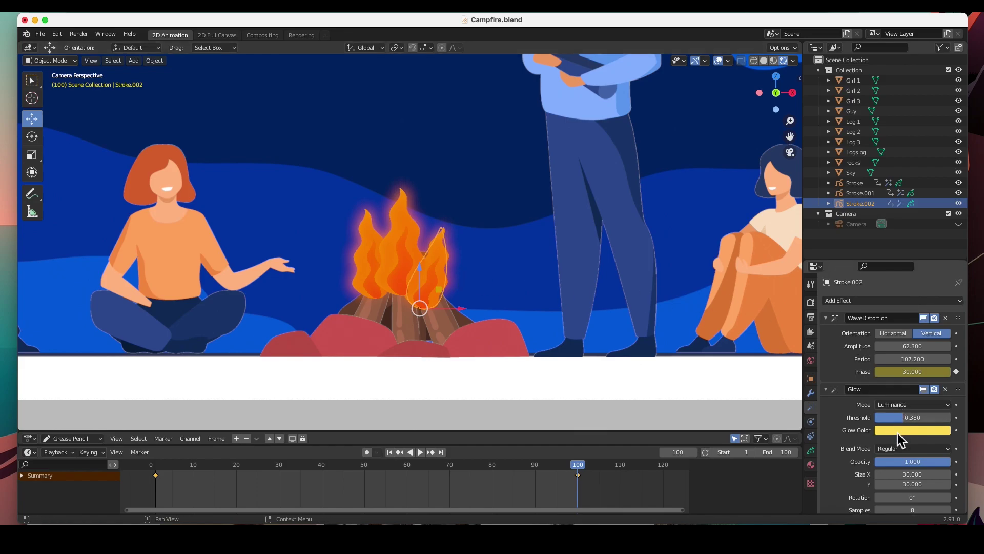
scroll(892, 426, down, 1)
scroll(885, 408, up, 1)
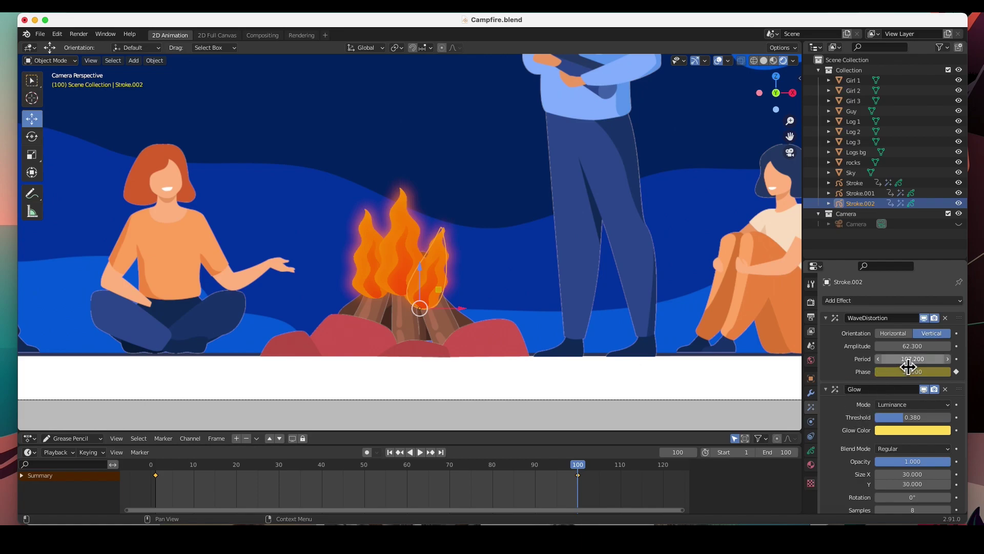
mouse_move(912, 359)
mouse_down()
mouse_move(924, 359)
mouse_move(901, 352)
mouse_up()
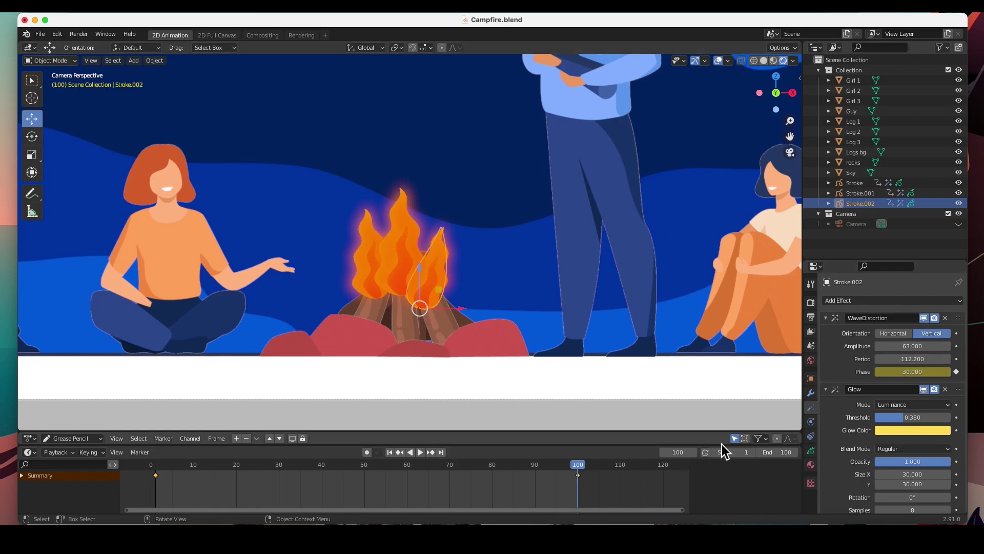
mouse_move(908, 375)
mouse_down()
mouse_move(922, 374)
mouse_move(907, 377)
mouse_up()
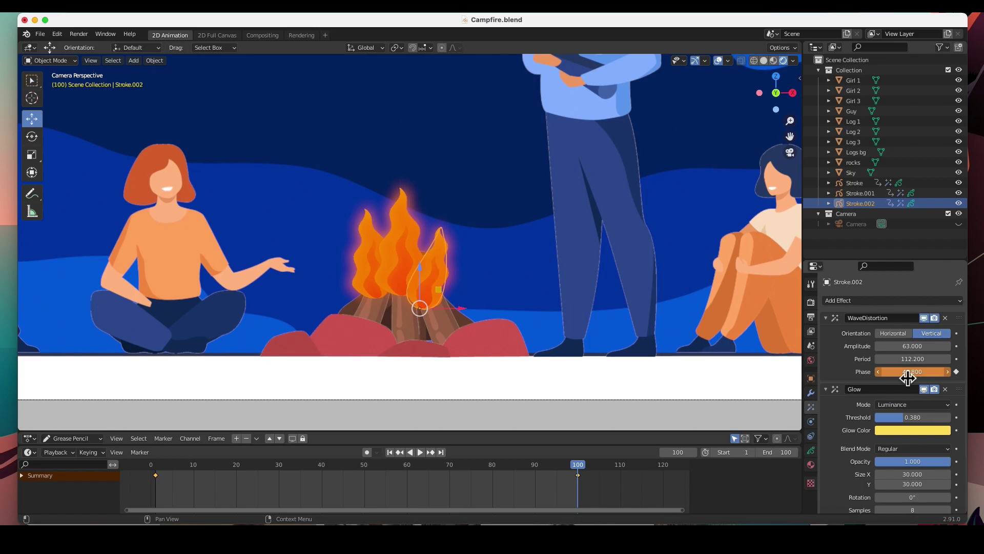
click(957, 371)
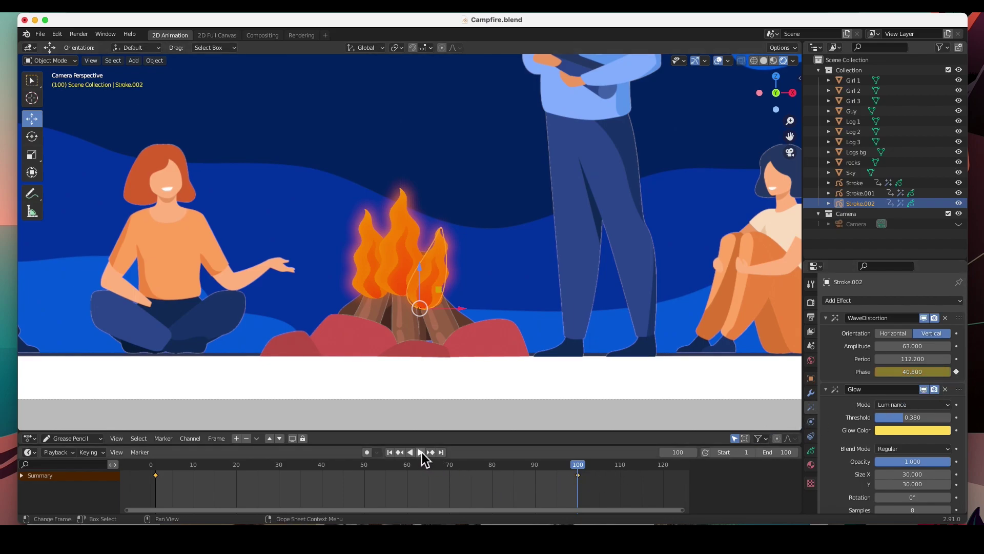
click(421, 452)
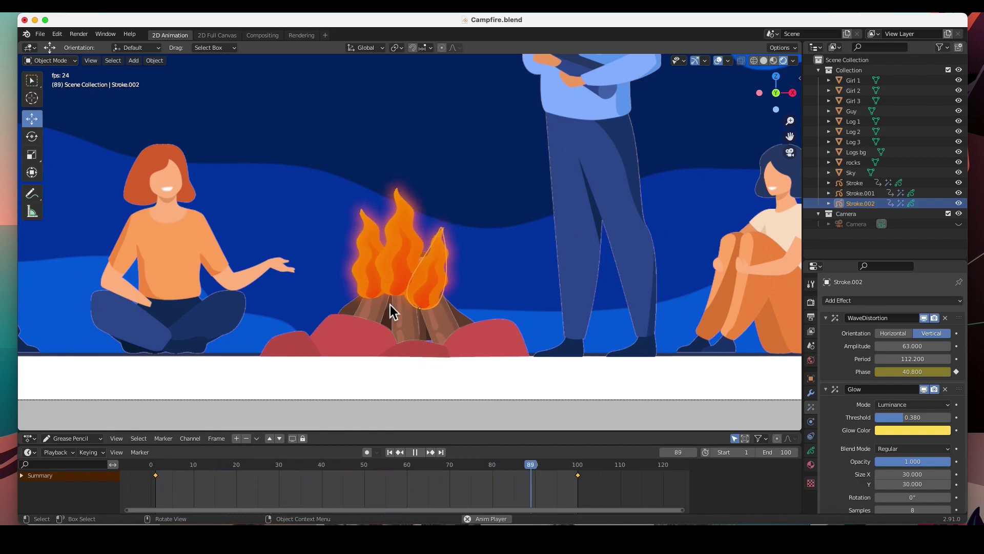
click(419, 457)
Step: At frame 100, set the left flame's wave distortion amplitude to 52.6 and period to 93, and keyframe its phase at 45.9
click(365, 253)
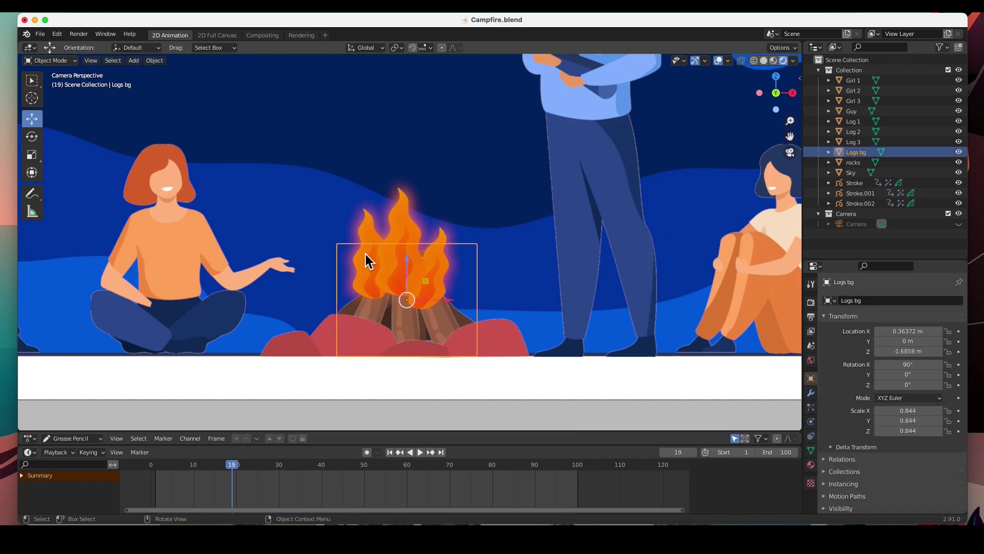
click(373, 234)
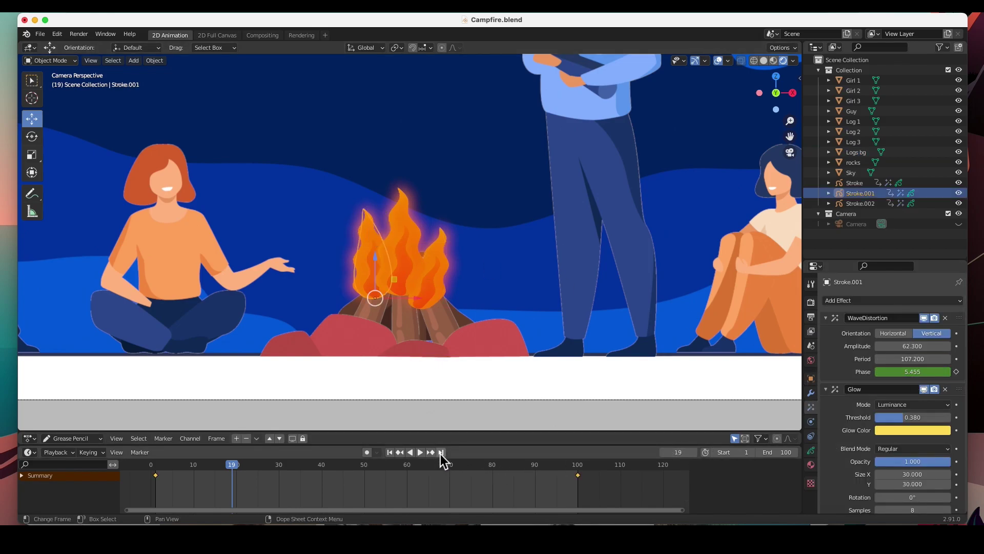
click(441, 452)
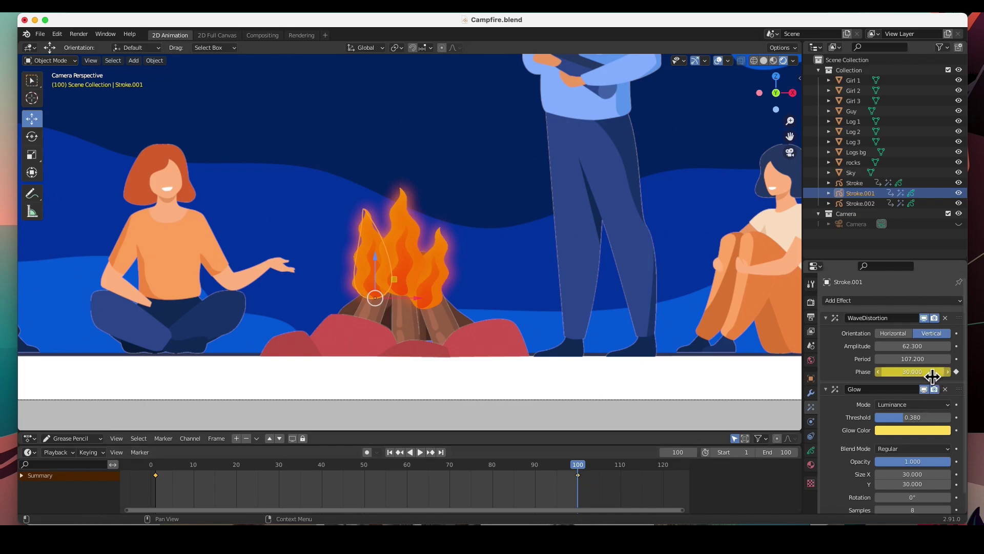
drag(930, 378, 945, 378)
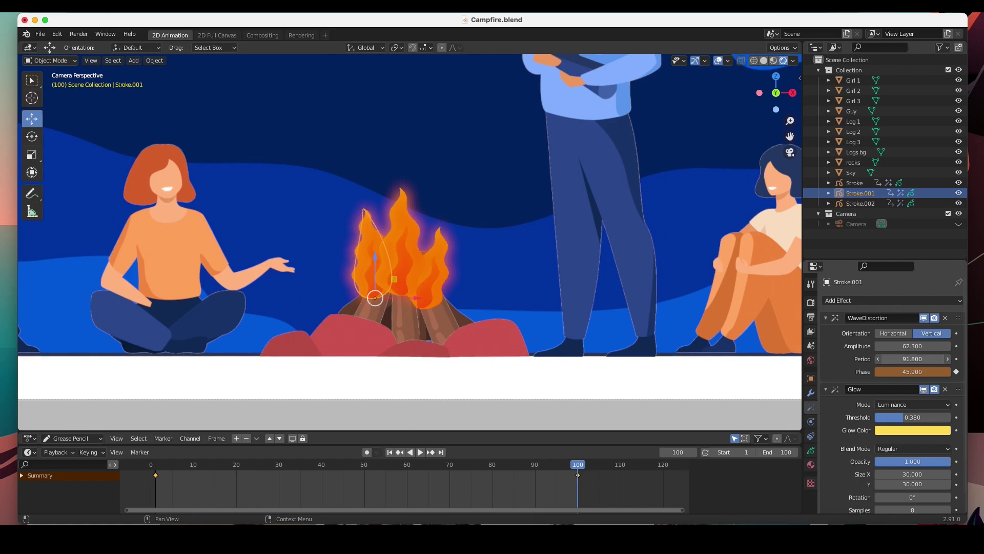
mouse_move(922, 359)
mouse_down()
mouse_move(907, 359)
mouse_move(915, 346)
mouse_move(903, 346)
mouse_move(933, 347)
mouse_up()
click(956, 371)
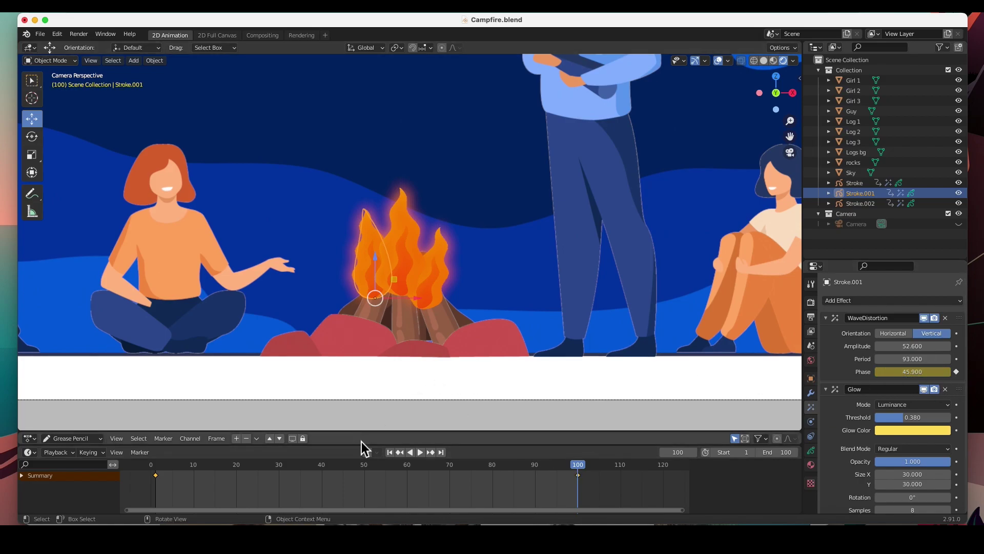
Step: Play the animation to check the three flames up close and within the full campfire scene, and stop it
click(420, 451)
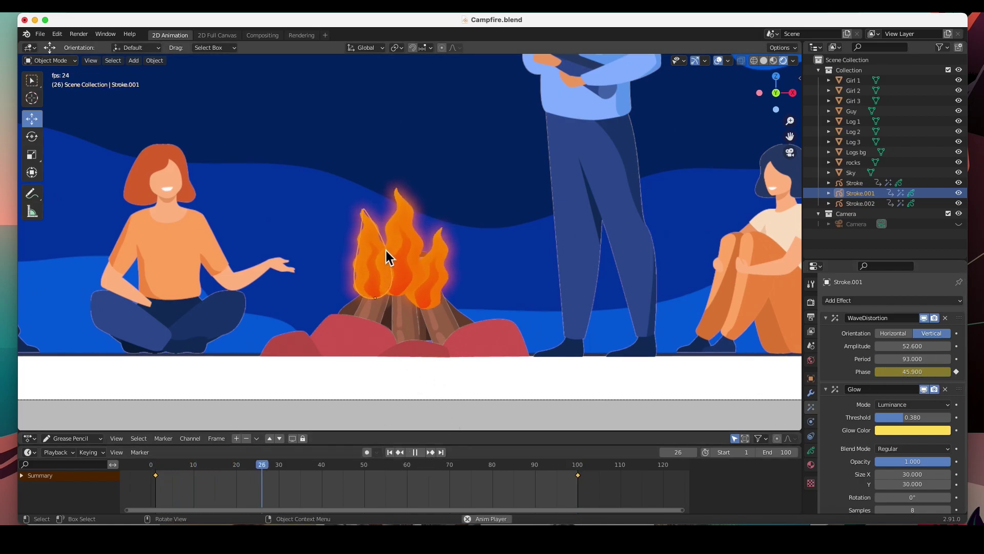
click(432, 379)
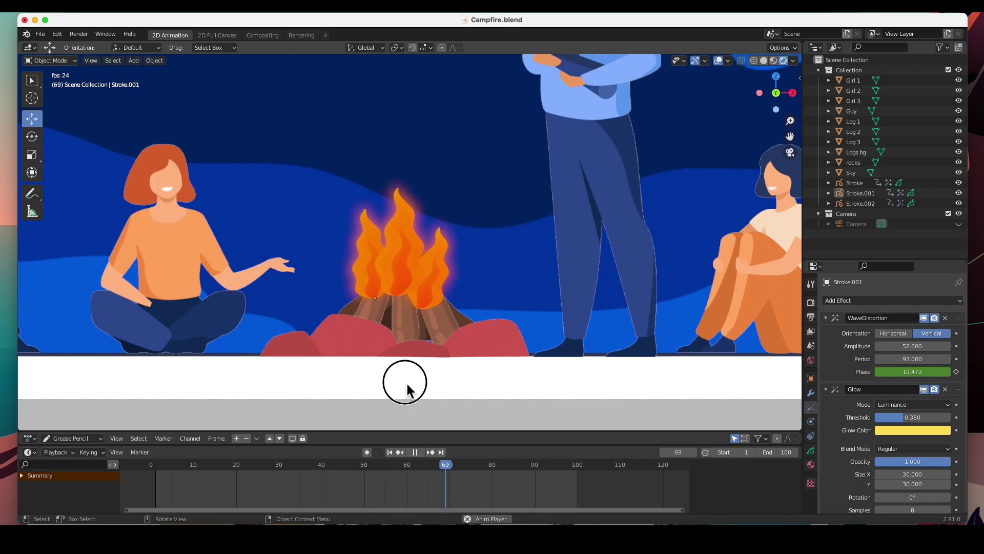
scroll(408, 302, down, 4)
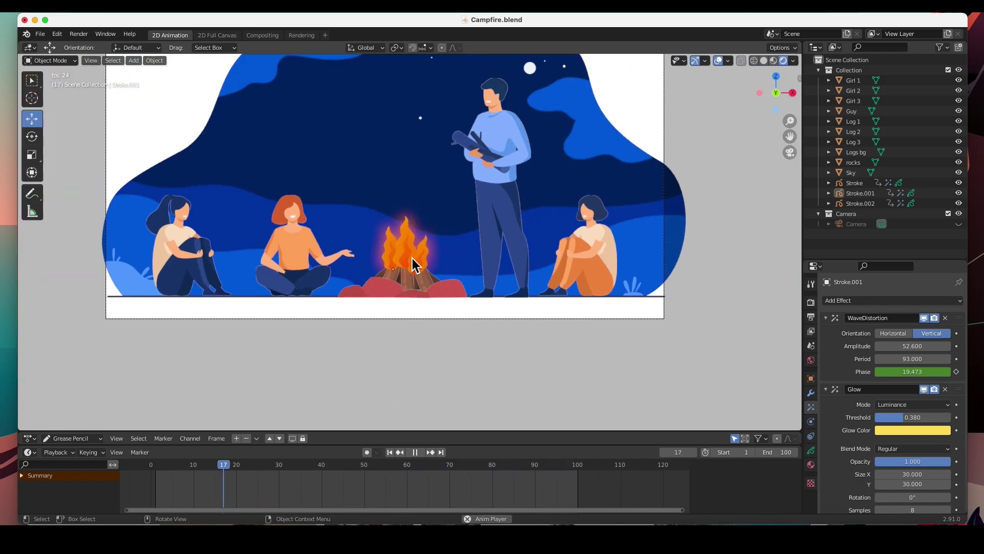
shift+middle_drag(400, 212, 398, 287)
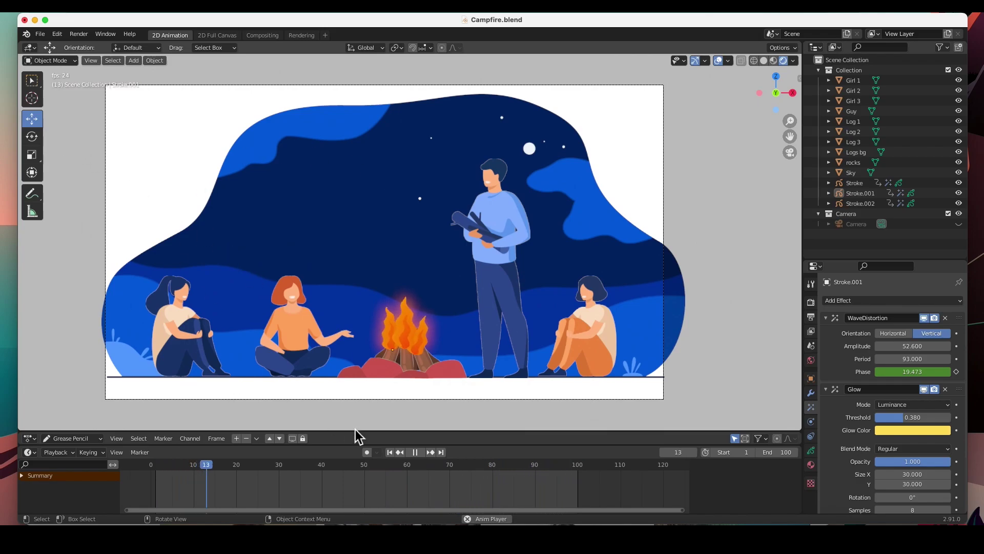
click(416, 452)
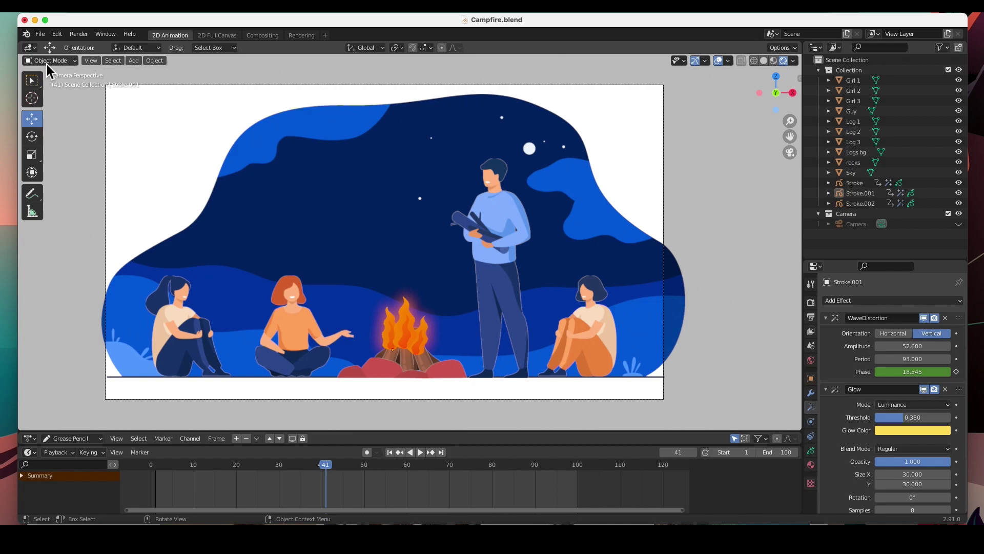
Step: Add a point light to the scene
click(133, 63)
mouse_move(142, 202)
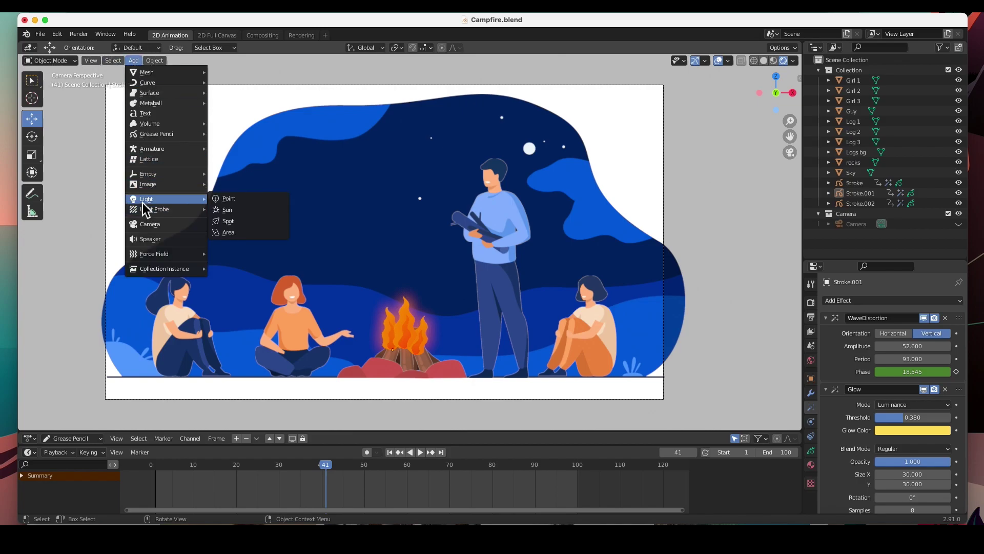
click(230, 200)
Step: Position the point light just in front of the artwork over the campfire, at about X 0.28 m, Y -0.4 m, Z -1.43 m
middle_drag(470, 307, 384, 303)
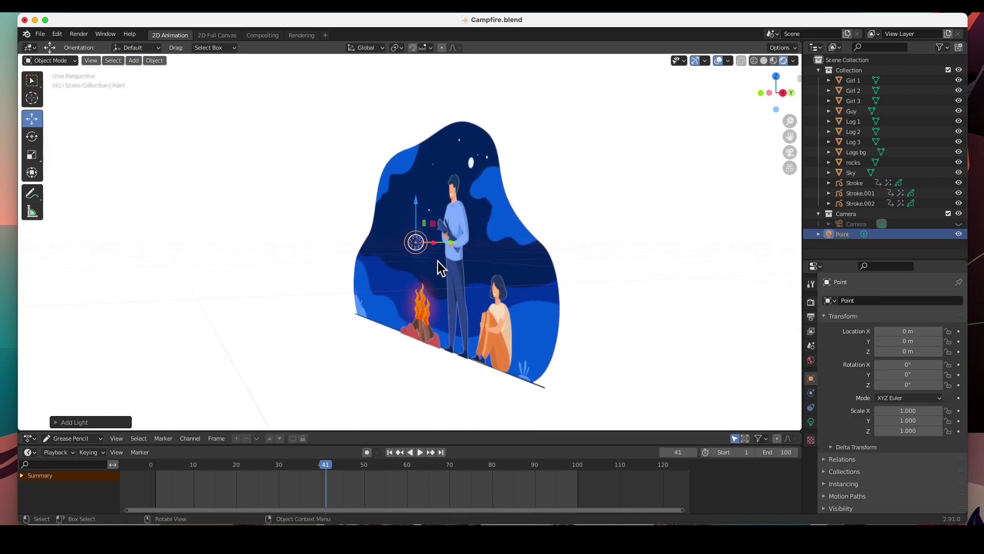
mouse_move(444, 268)
middle_down()
mouse_move(417, 279)
mouse_move(448, 272)
mouse_move(444, 281)
mouse_move(445, 264)
middle_up()
drag(454, 241, 430, 253)
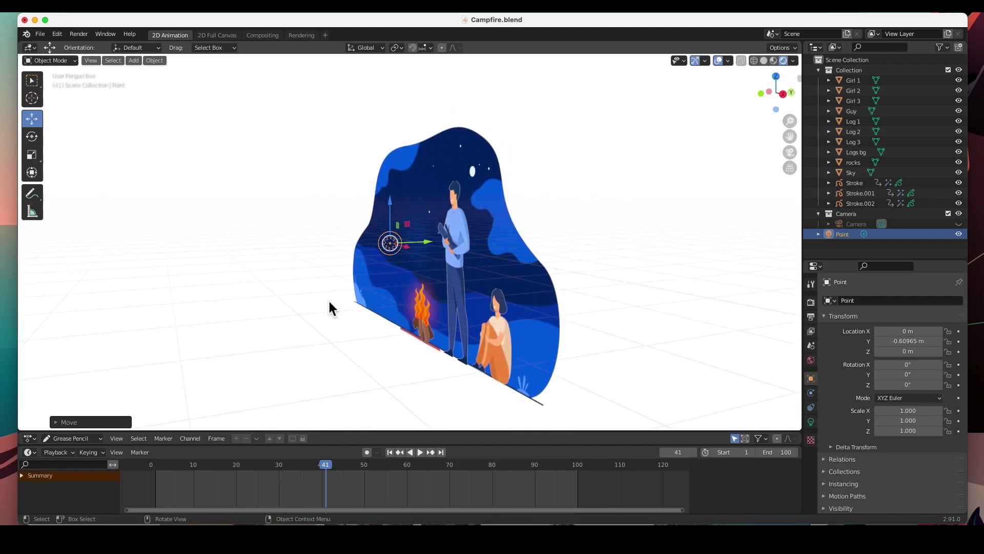
key(KP_3)
middle_drag(332, 308, 416, 277)
mouse_move(430, 248)
mouse_down()
mouse_move(477, 245)
mouse_move(441, 245)
mouse_up()
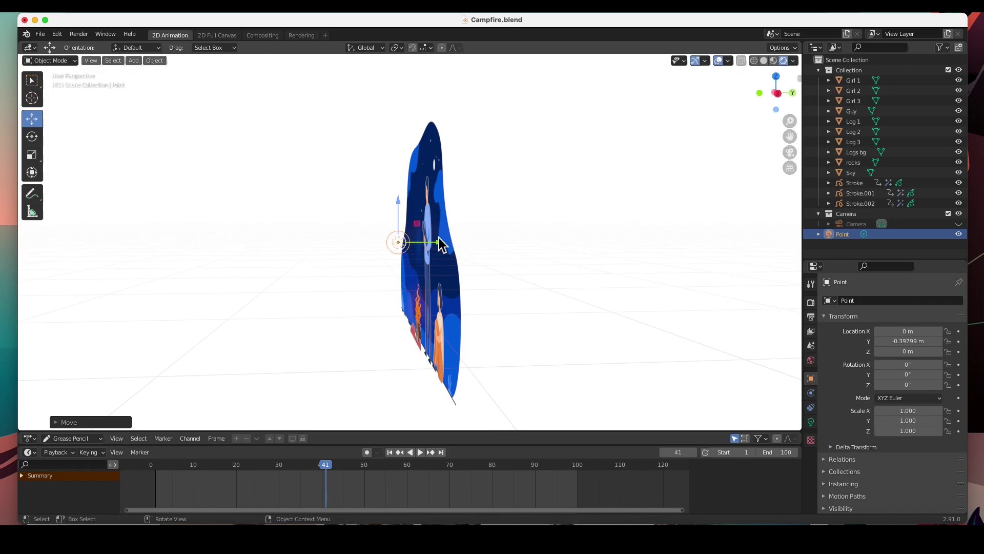
key(KP_0)
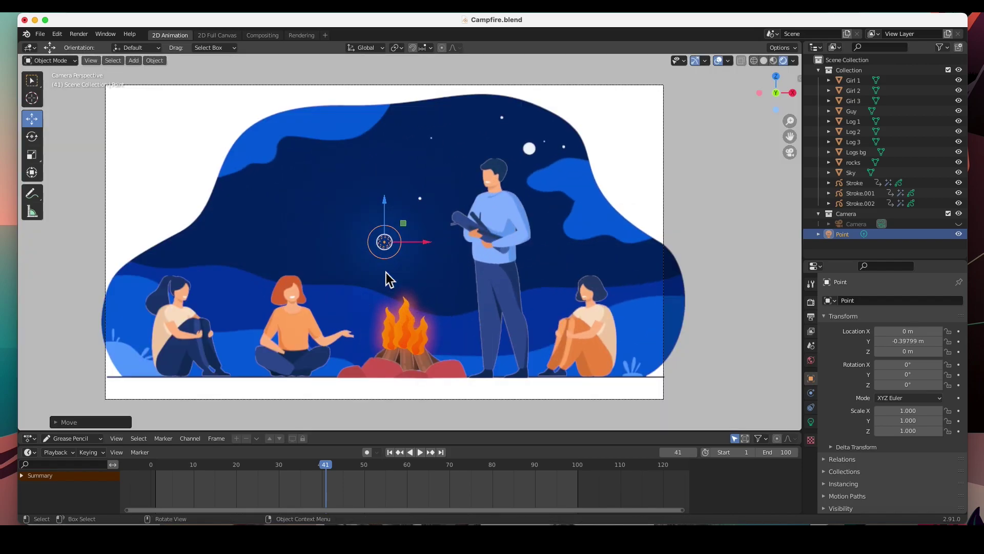
drag(388, 245, 411, 341)
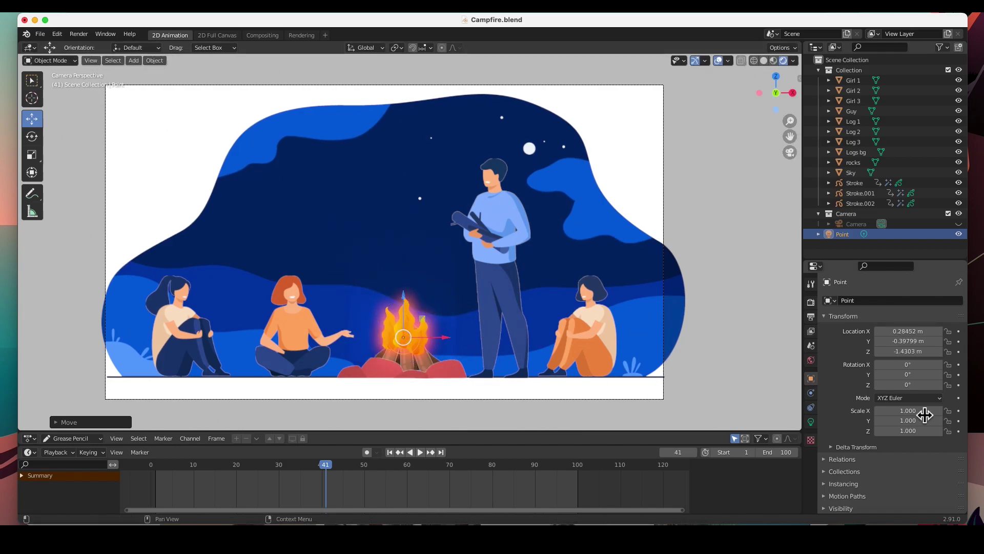
Step: Turn off the point light's shadow and set its color to a warm yellow-orange with hue 0.113 and saturation 0.756
click(811, 421)
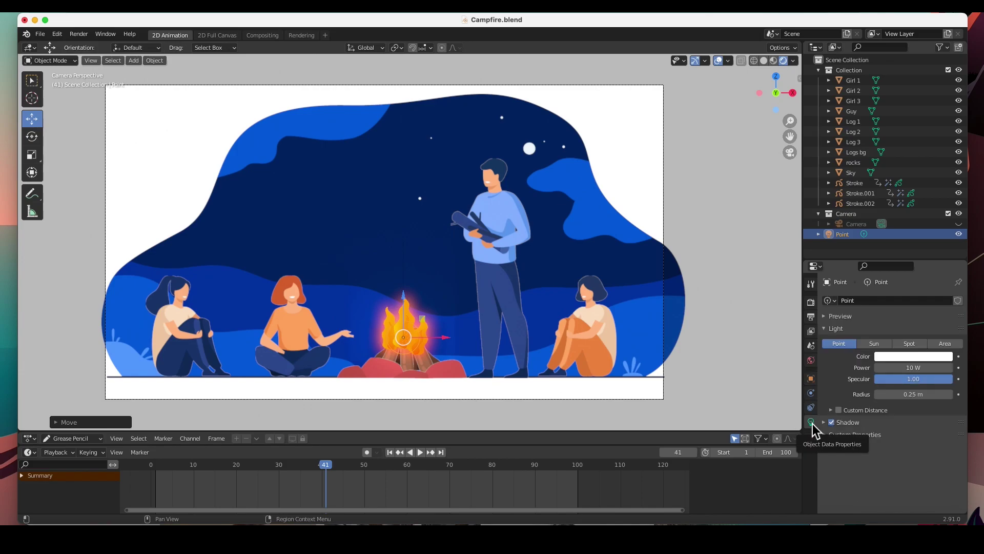
click(831, 422)
click(903, 357)
mouse_move(897, 286)
mouse_down()
mouse_move(893, 272)
mouse_move(880, 279)
mouse_up()
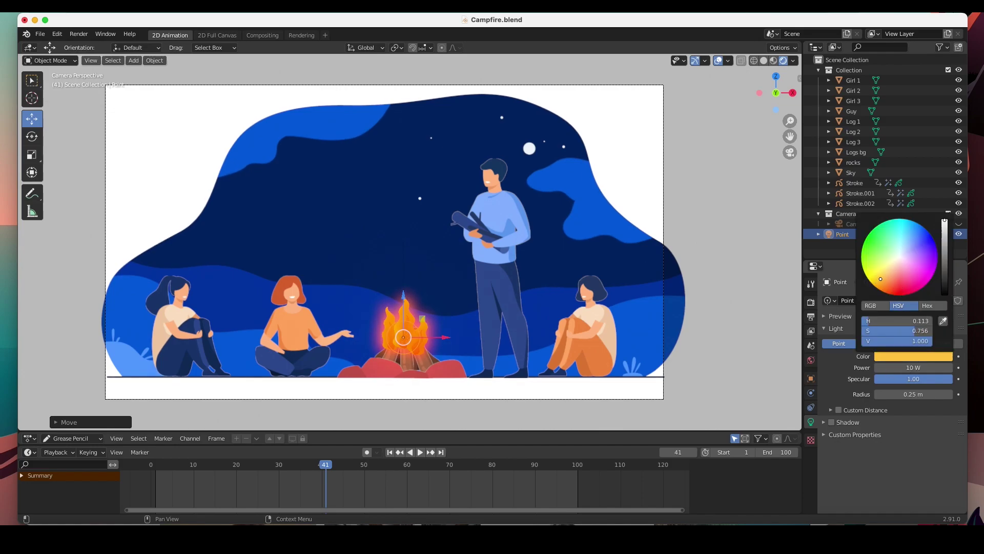
Step: Set the point light's power to 21.5 W
drag(900, 376, 910, 377)
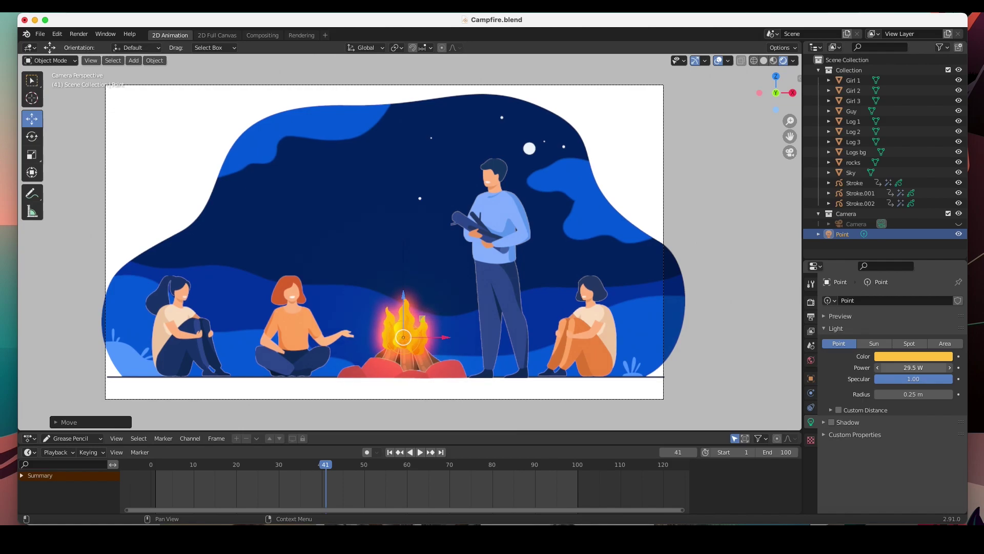
mouse_move(913, 368)
mouse_down()
mouse_move(922, 367)
mouse_move(901, 374)
mouse_up()
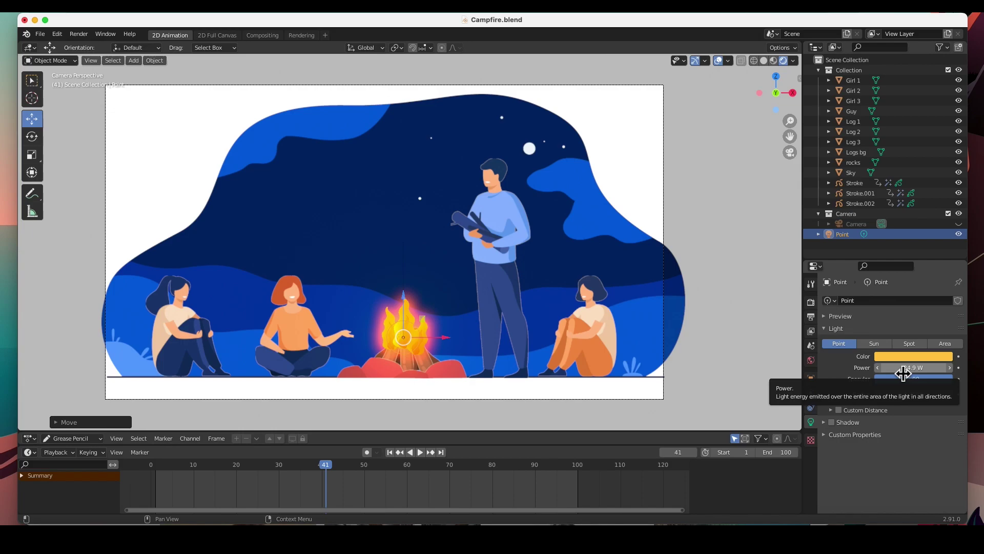
drag(906, 373, 861, 373)
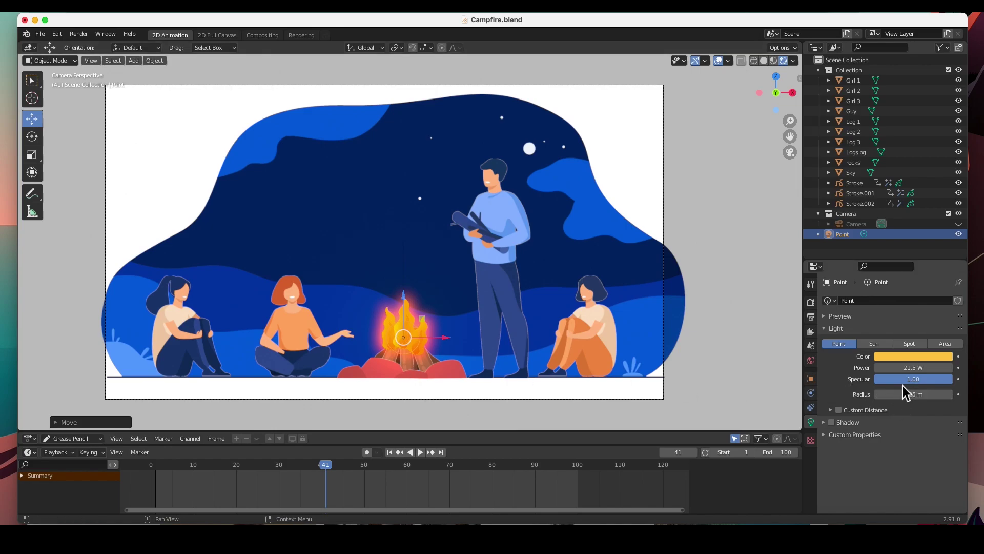
Step: Disable the scene world in the viewport shading and set the environment lighting strength to 0.414 for a darker night look
click(797, 48)
click(794, 61)
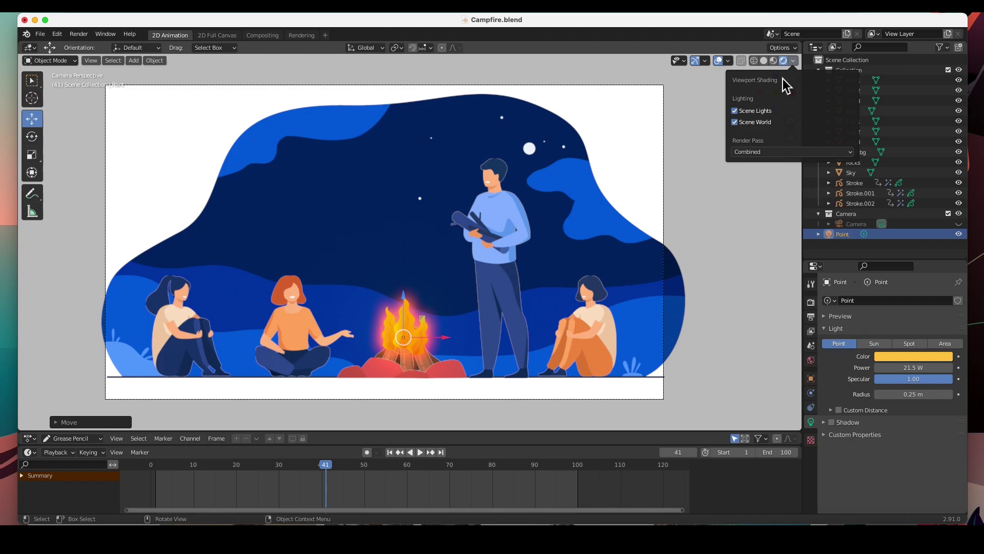
click(735, 122)
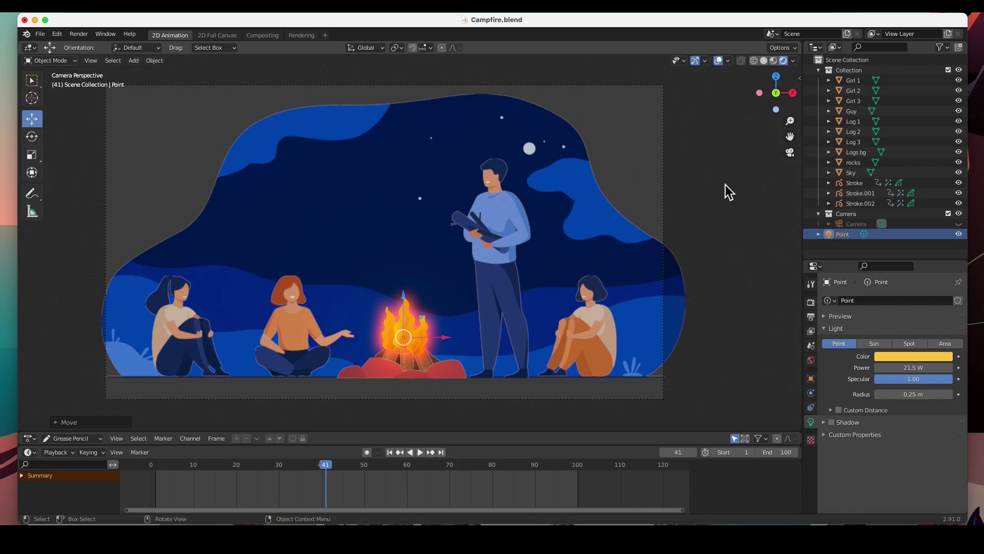
click(793, 61)
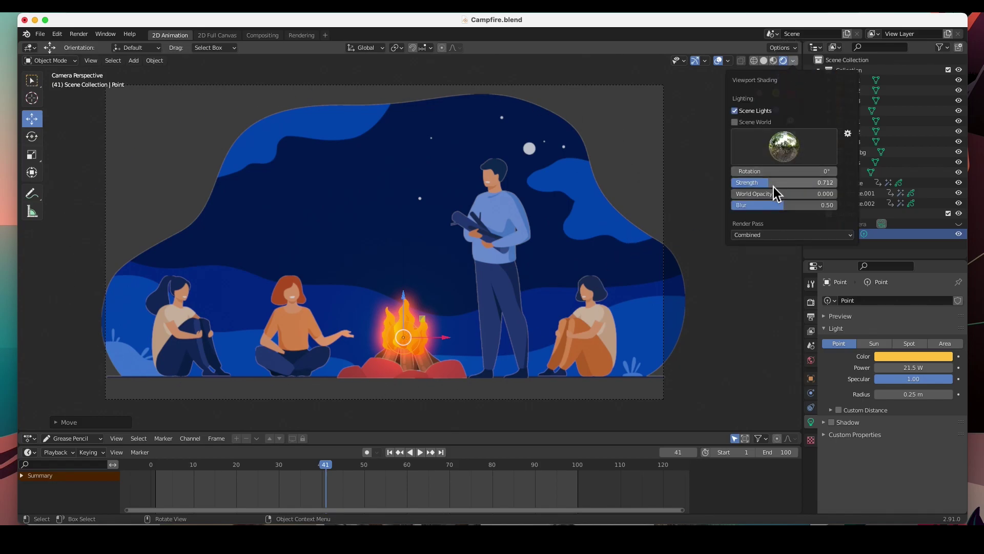
drag(768, 182, 732, 183)
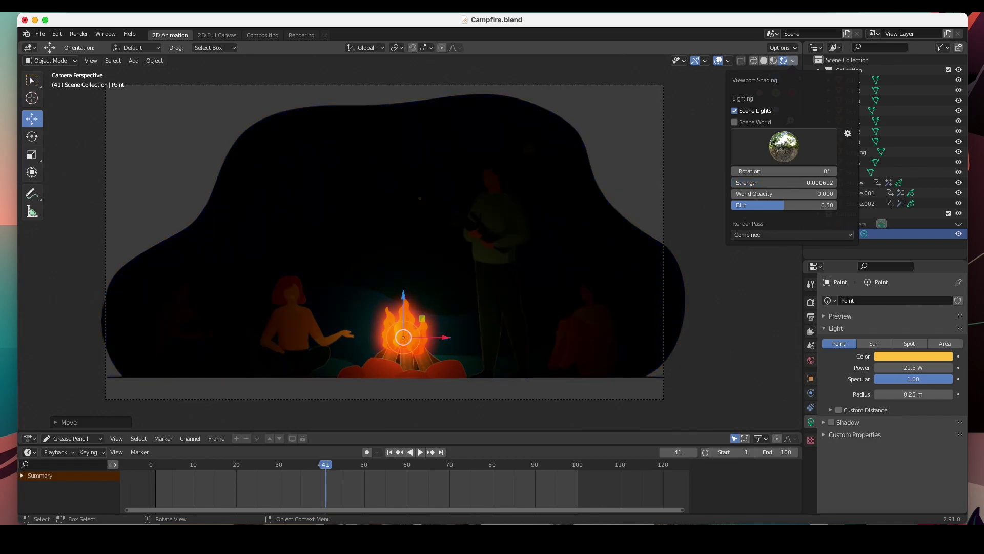
drag(732, 182, 752, 183)
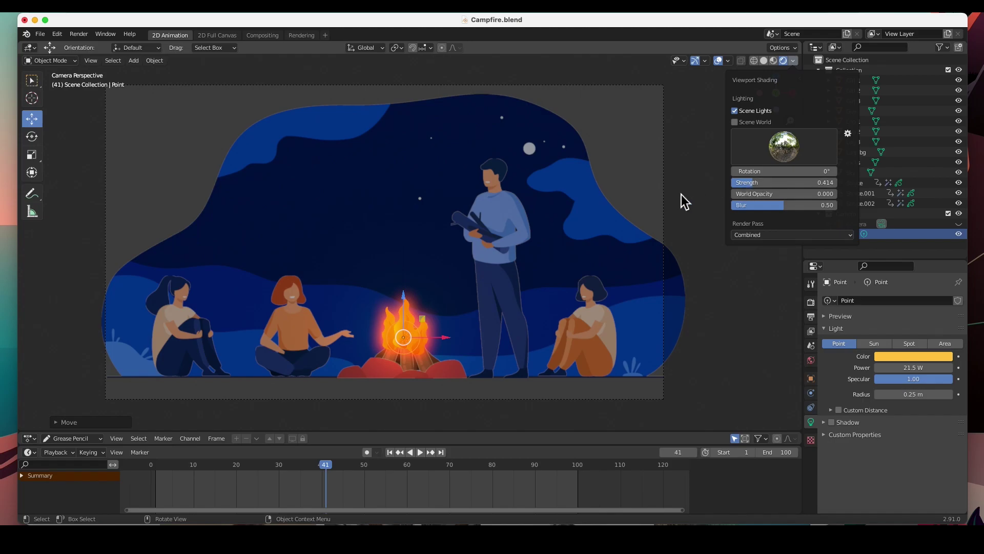
Step: Play the animation to check the flames and their light in the darkened scene
scroll(446, 251, up, 1)
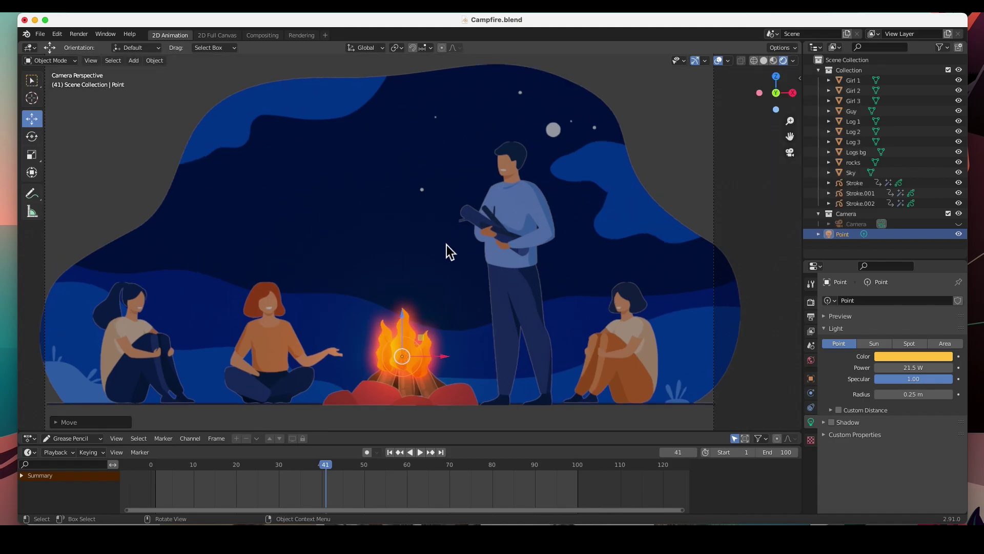
click(421, 452)
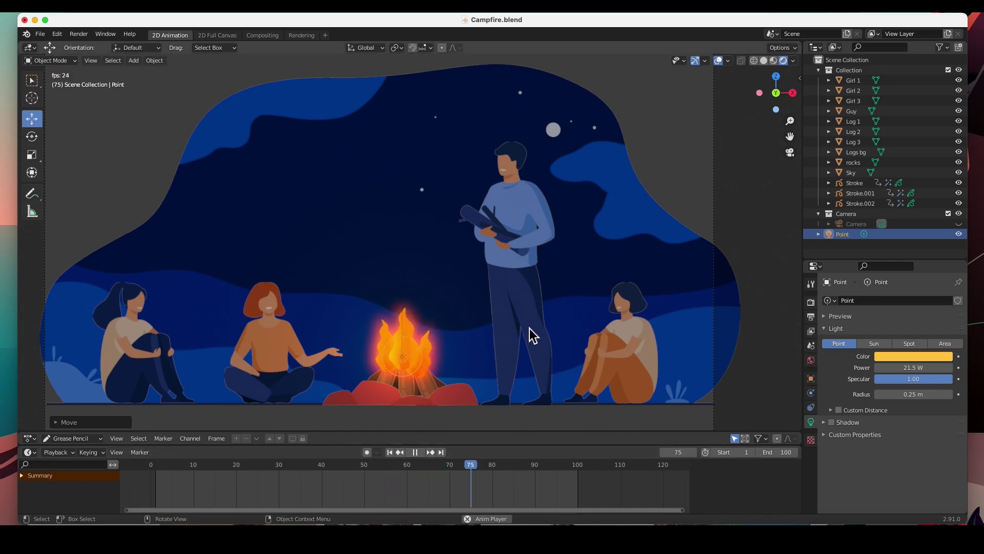